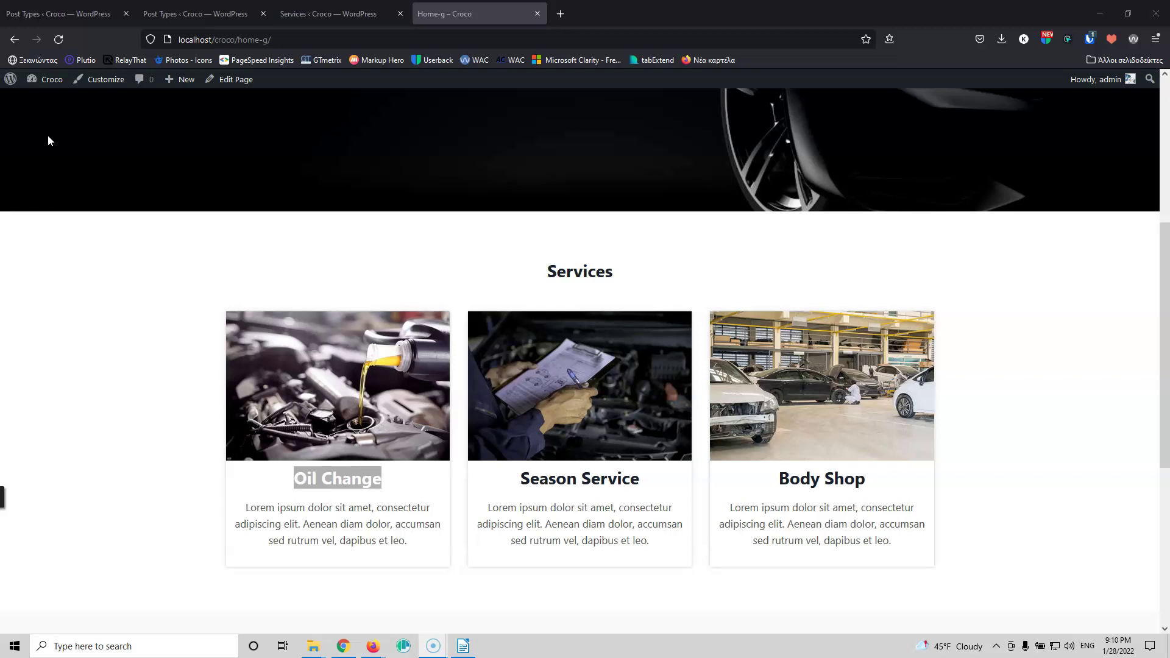
Step: Open three new-service editors in separate browser tabs from the Post Types page and close the spare Post Types and Services tabs
{"action": "left_click", "coordinate": [61, 13]}
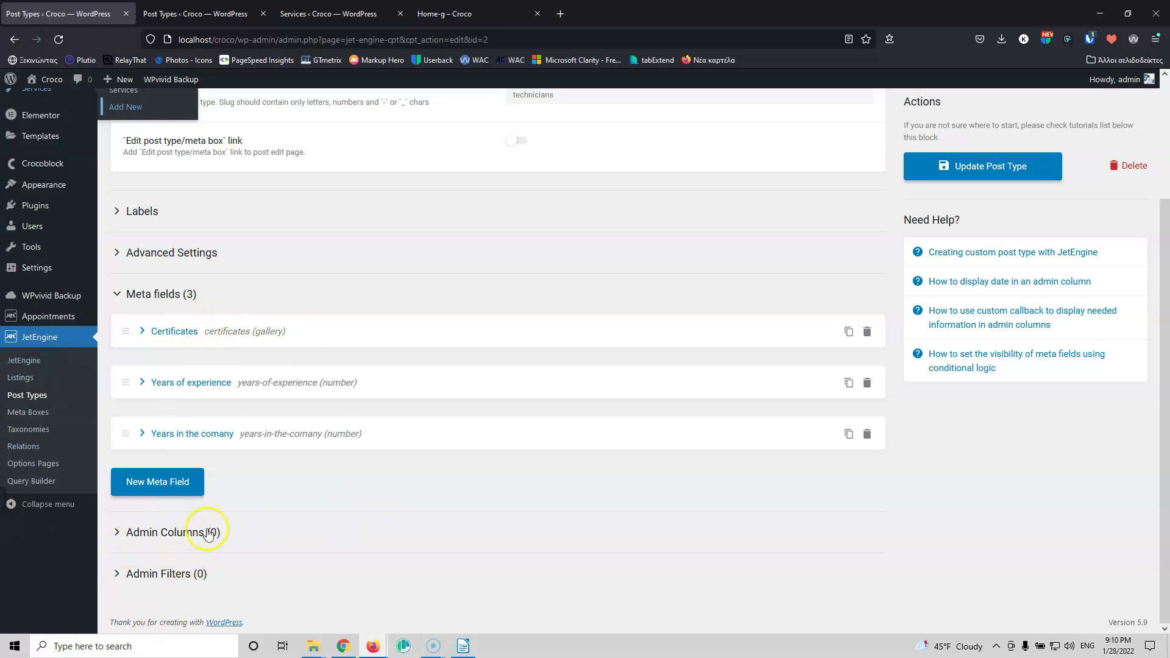
{"action": "scroll", "coordinate": [110, 238], "scroll_direction": "up", "scroll_amount": 3}
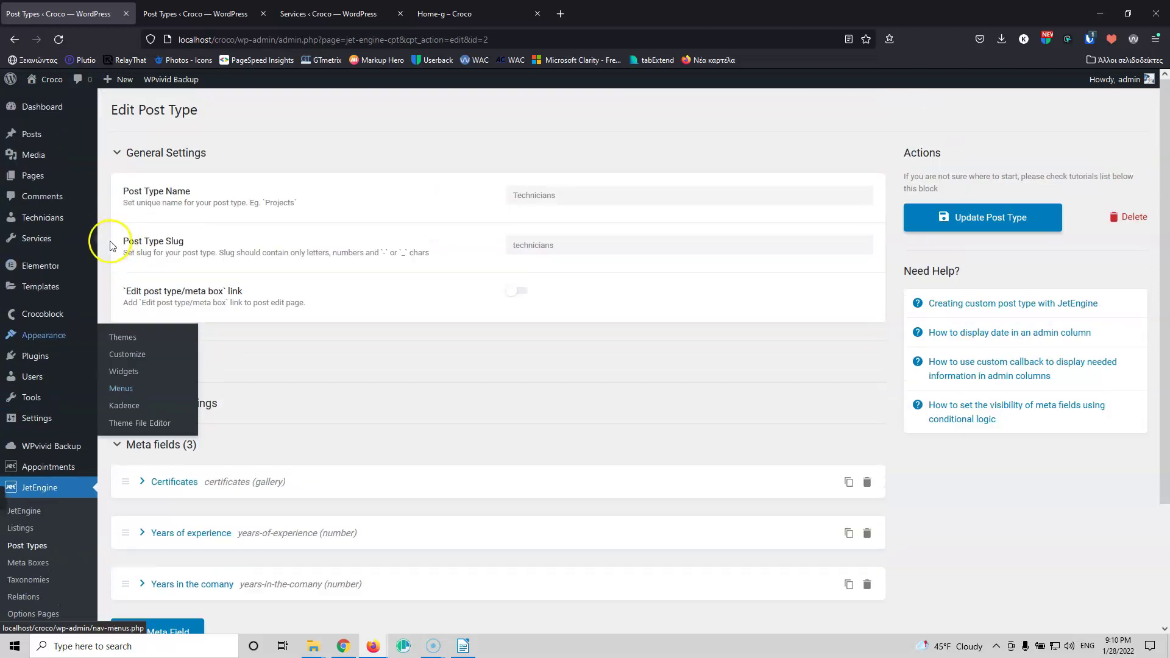
{"action": "middle_click", "coordinate": [38, 240]}
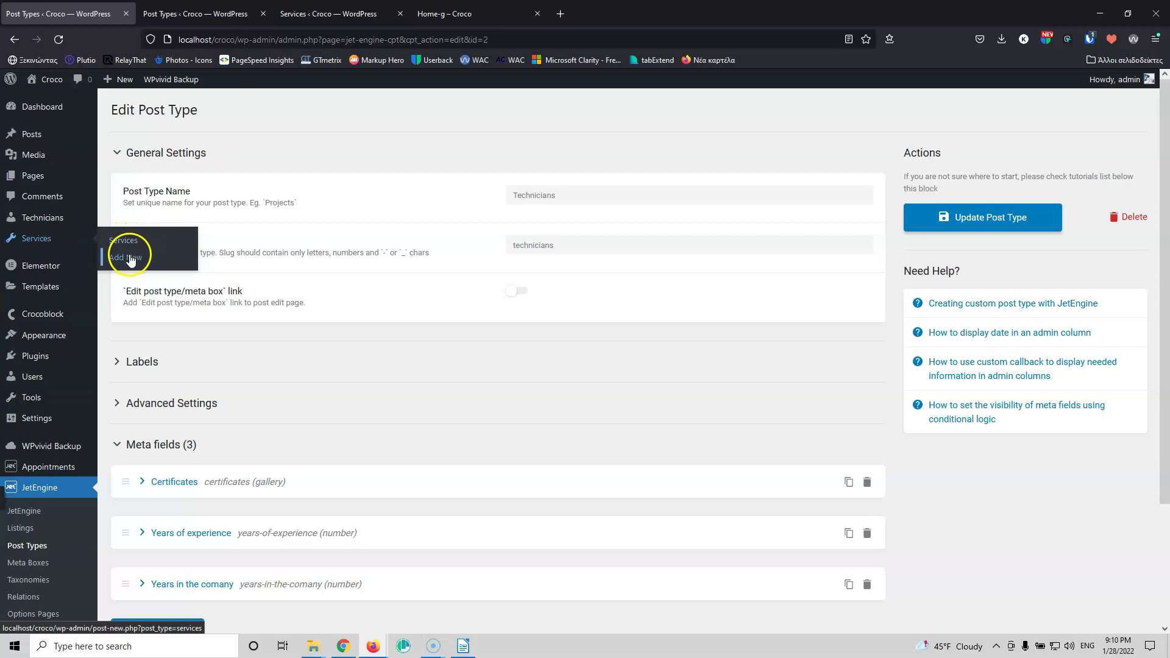
{"action": "middle_click", "coordinate": [128, 257]}
{"action": "middle_click", "coordinate": [130, 259]}
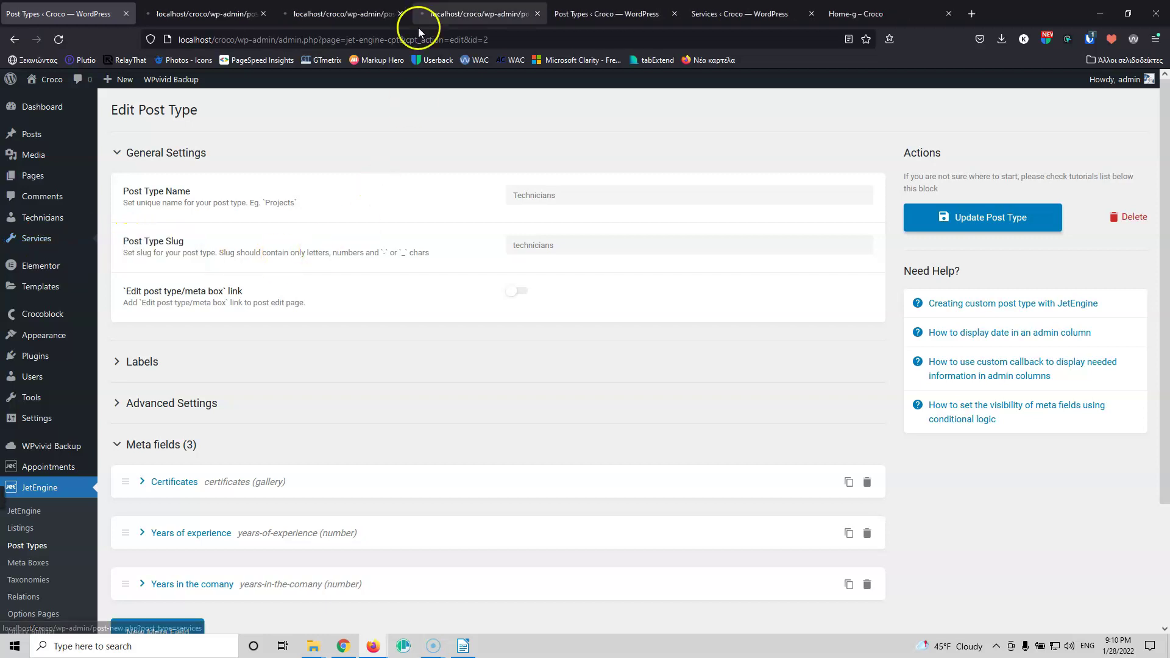
{"action": "left_click", "coordinate": [675, 13]}
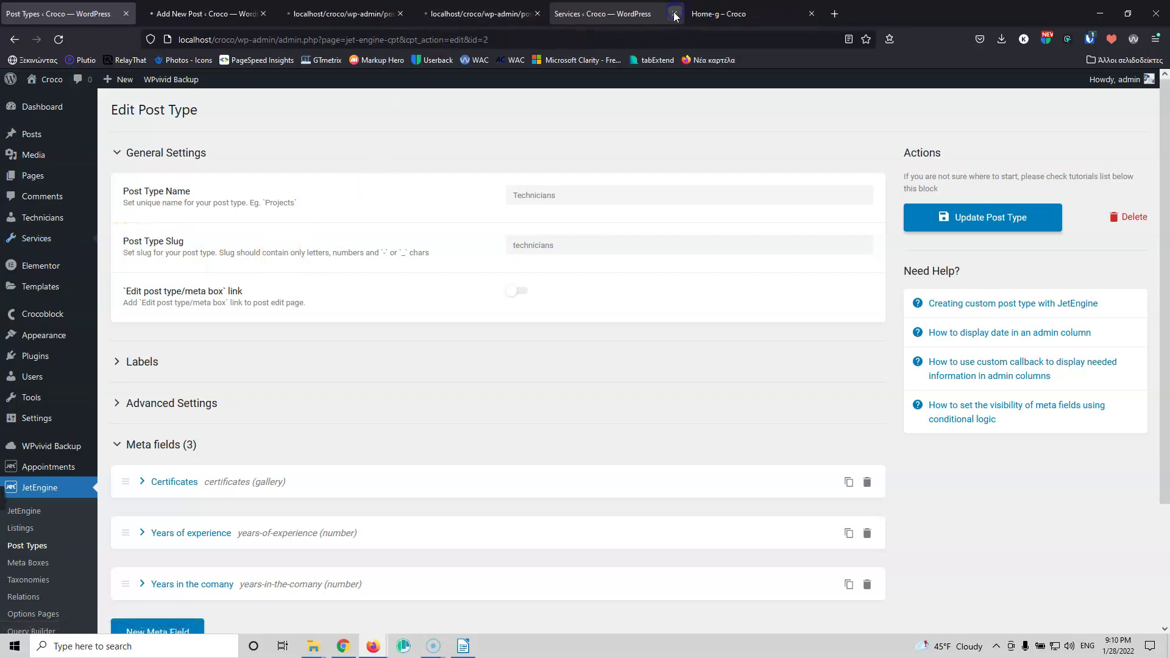
{"action": "left_click", "coordinate": [673, 14]}
{"action": "left_click", "coordinate": [207, 13]}
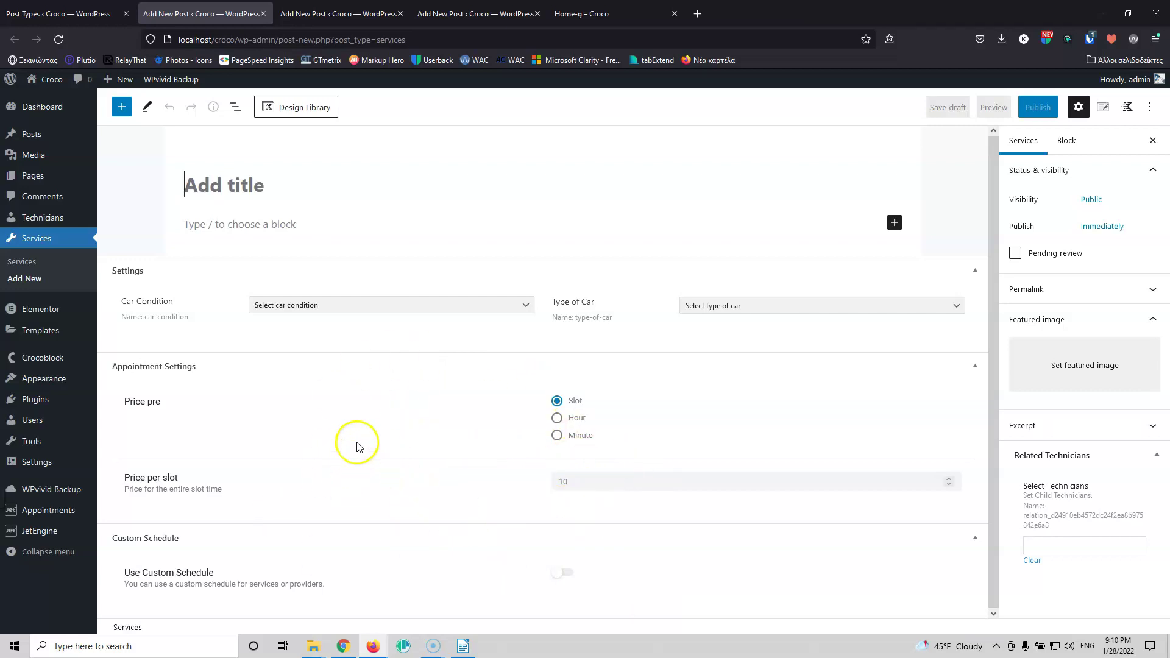
{"action": "left_click", "coordinate": [506, 12]}
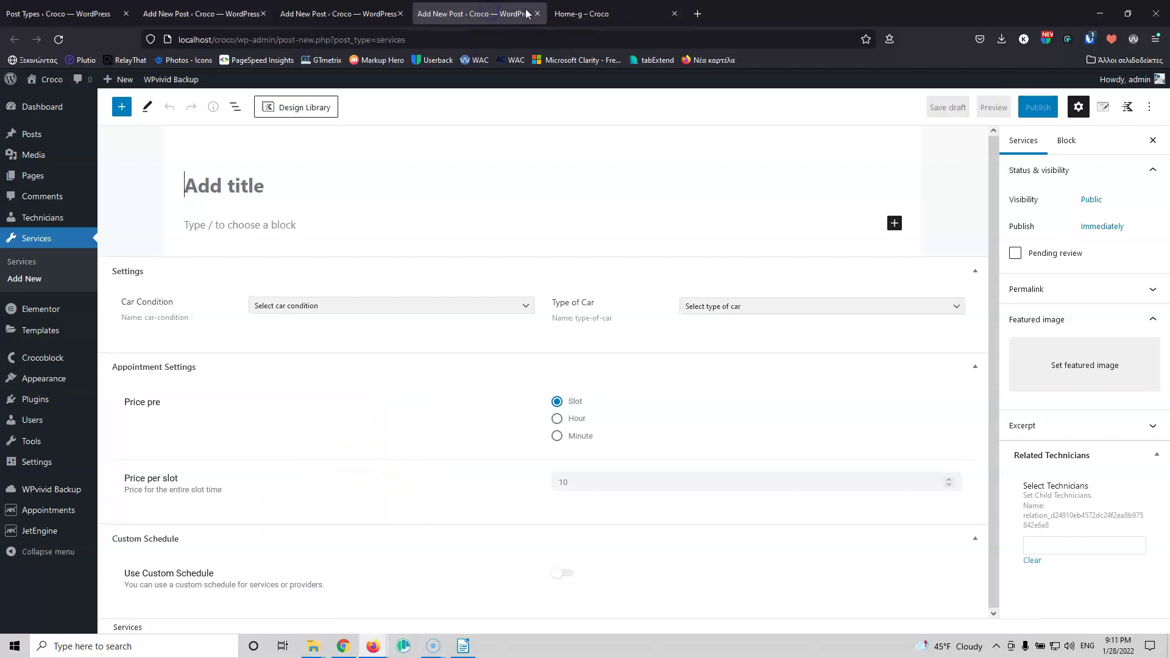
Step: Copy the "Oil Change" heading from the Home-g page and use it as the title of the first new service
{"action": "left_click", "coordinate": [587, 12]}
{"action": "triple_click", "coordinate": [339, 479]}
{"action": "key", "text": "ctrl+c"}
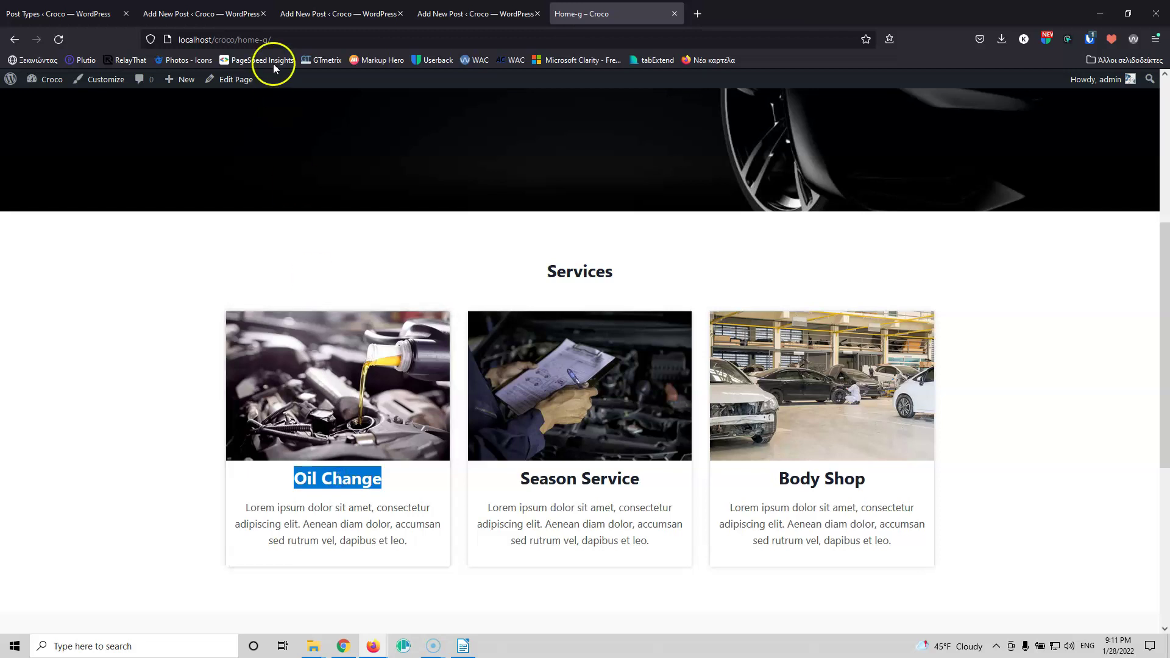
{"action": "left_click", "coordinate": [233, 13]}
{"action": "key", "text": "ctrl+v"}
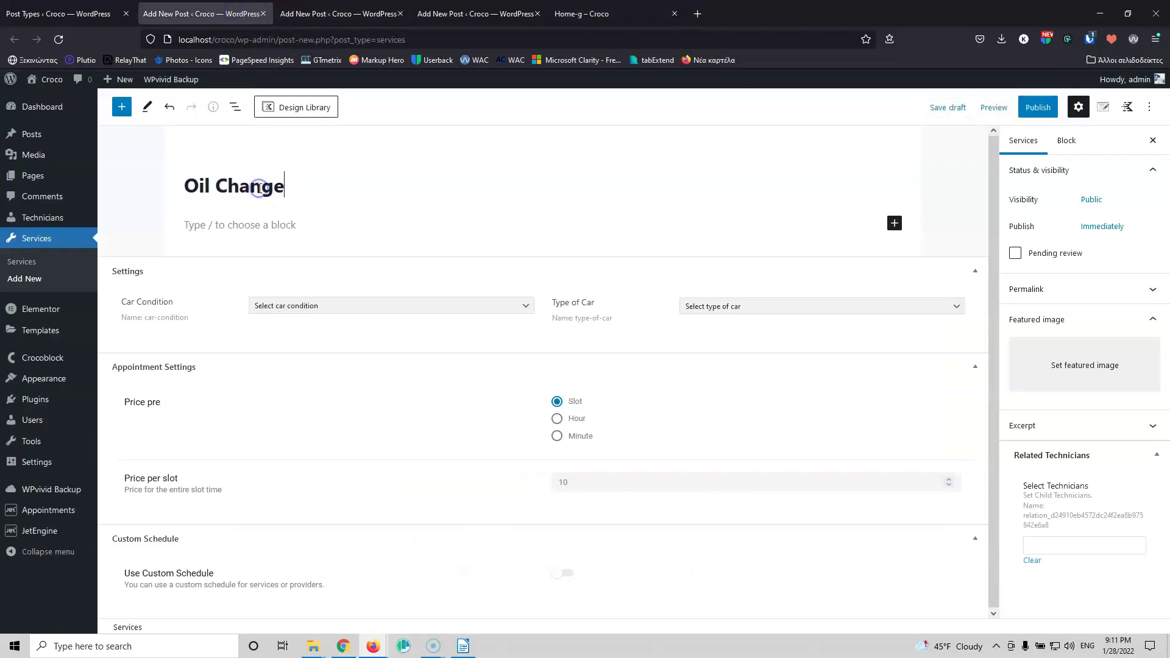
Step: Paste the Lorem ipsum text into the service body and start a new paragraph before "Integer congue"
{"action": "left_click", "coordinate": [266, 232]}
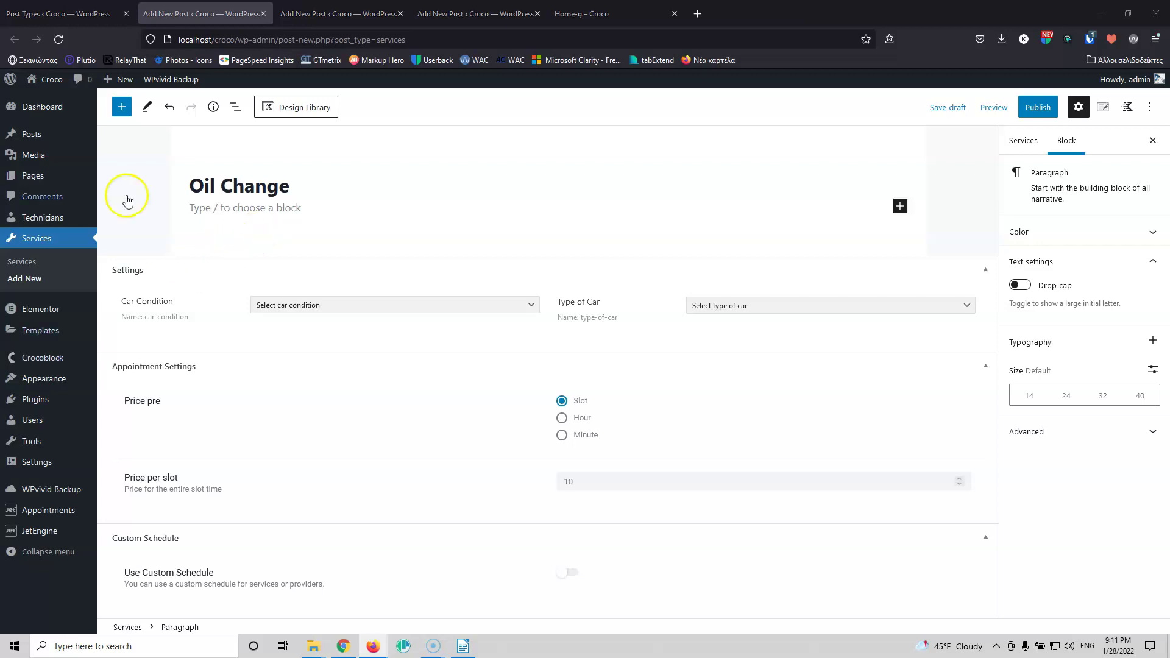
{"action": "left_click", "coordinate": [264, 210]}
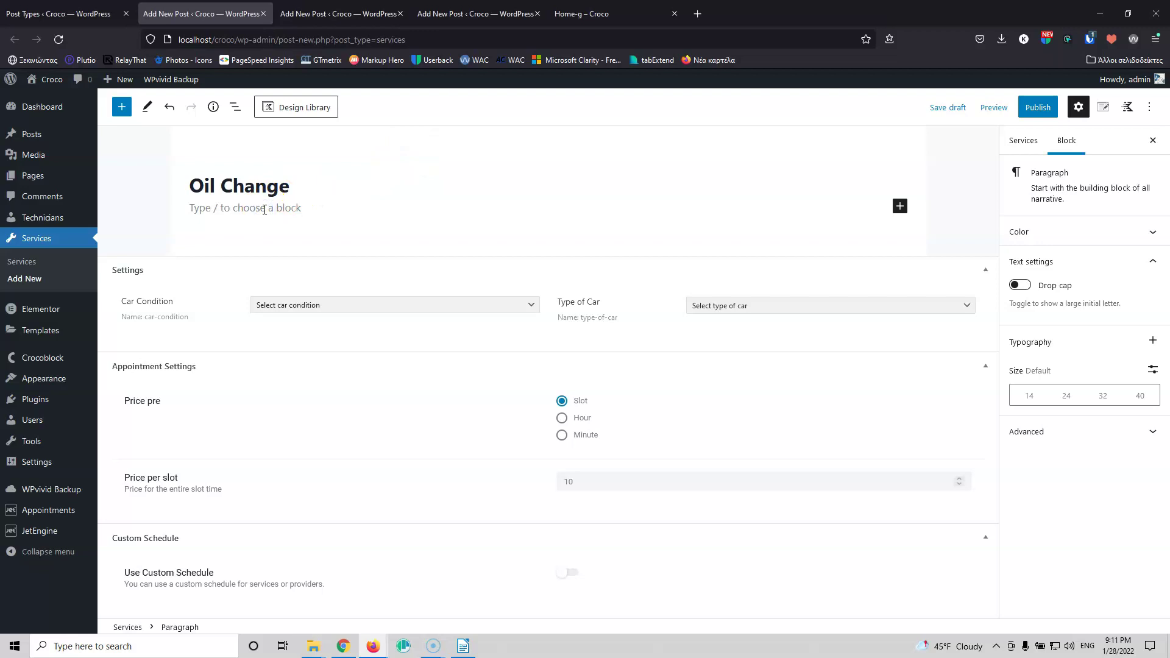
{"action": "key", "text": "ctrl+v"}
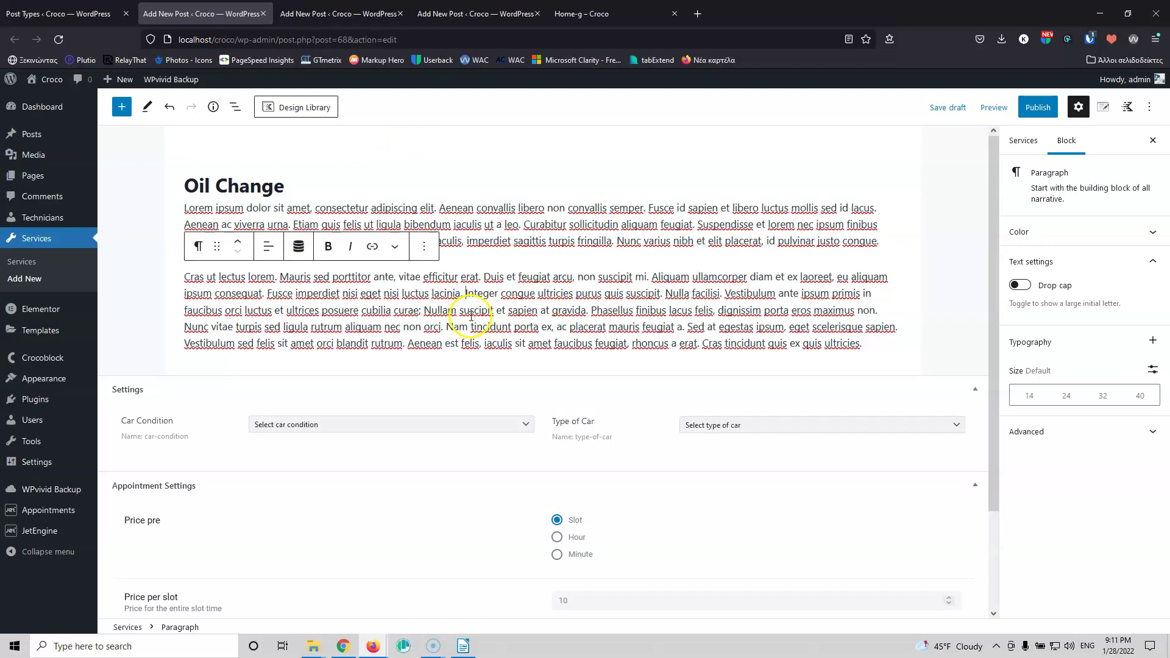
{"action": "key", "text": "Return"}
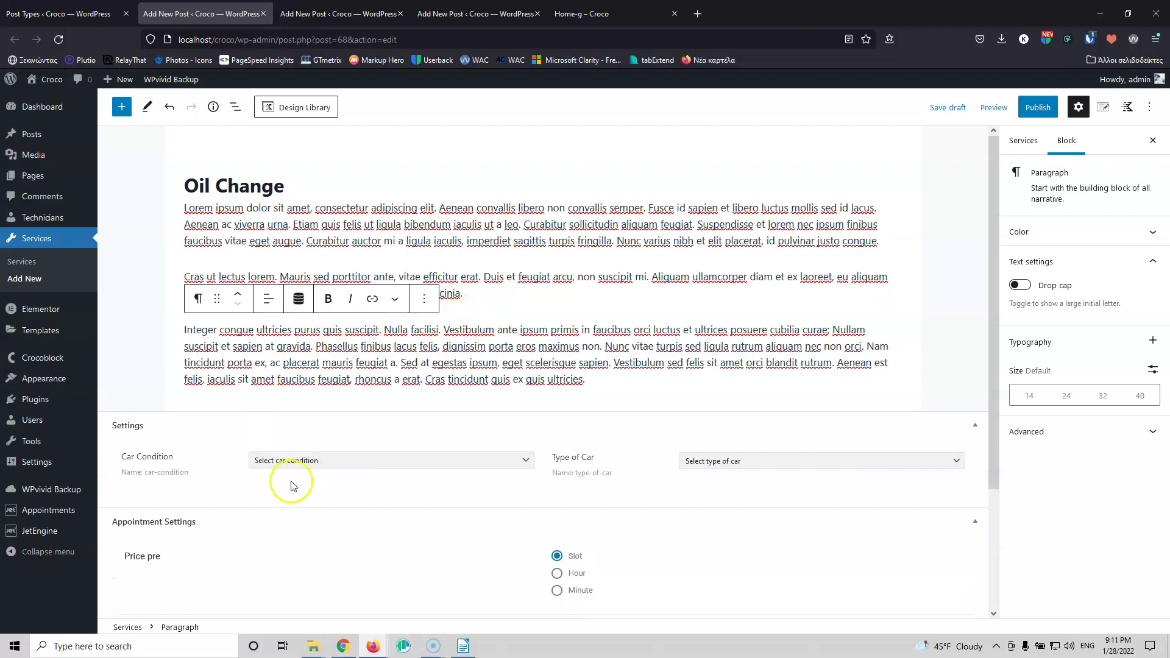
Step: Set the service's Car Condition to Used Car and its Type of Car to Car
{"action": "left_click", "coordinate": [342, 462]}
{"action": "left_click", "coordinate": [324, 506]}
{"action": "left_click", "coordinate": [726, 461]}
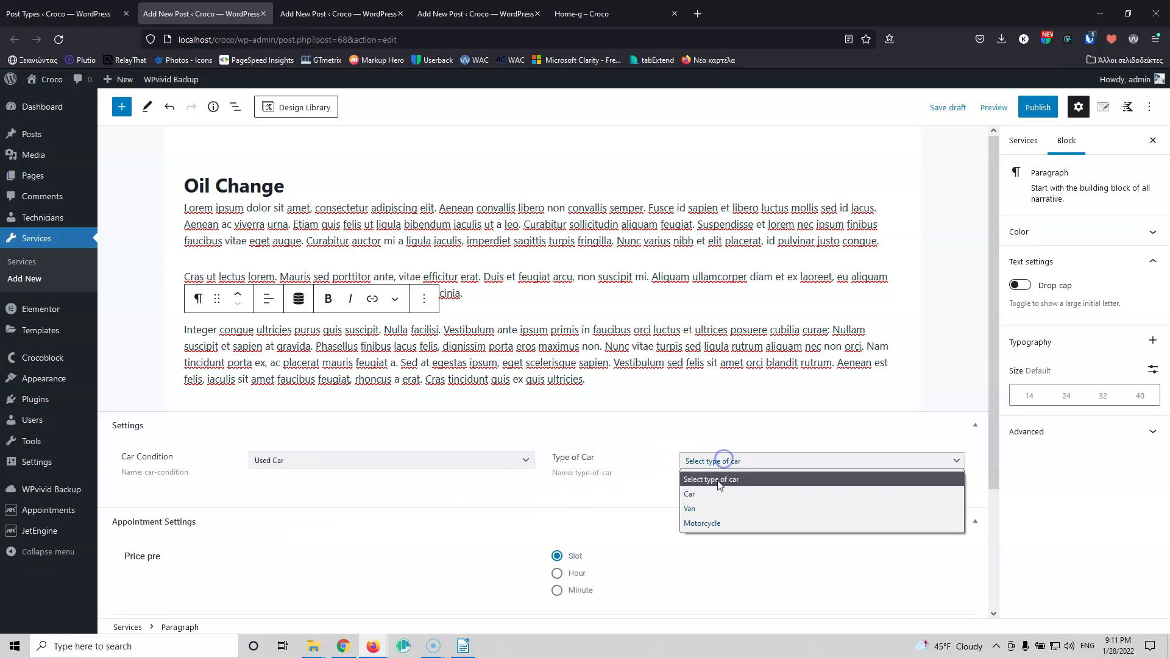
{"action": "left_click", "coordinate": [714, 496]}
Step: Set the service's price per slot to 20 in the appointment settings
{"action": "scroll", "coordinate": [549, 420], "scroll_direction": "down", "scroll_amount": 3}
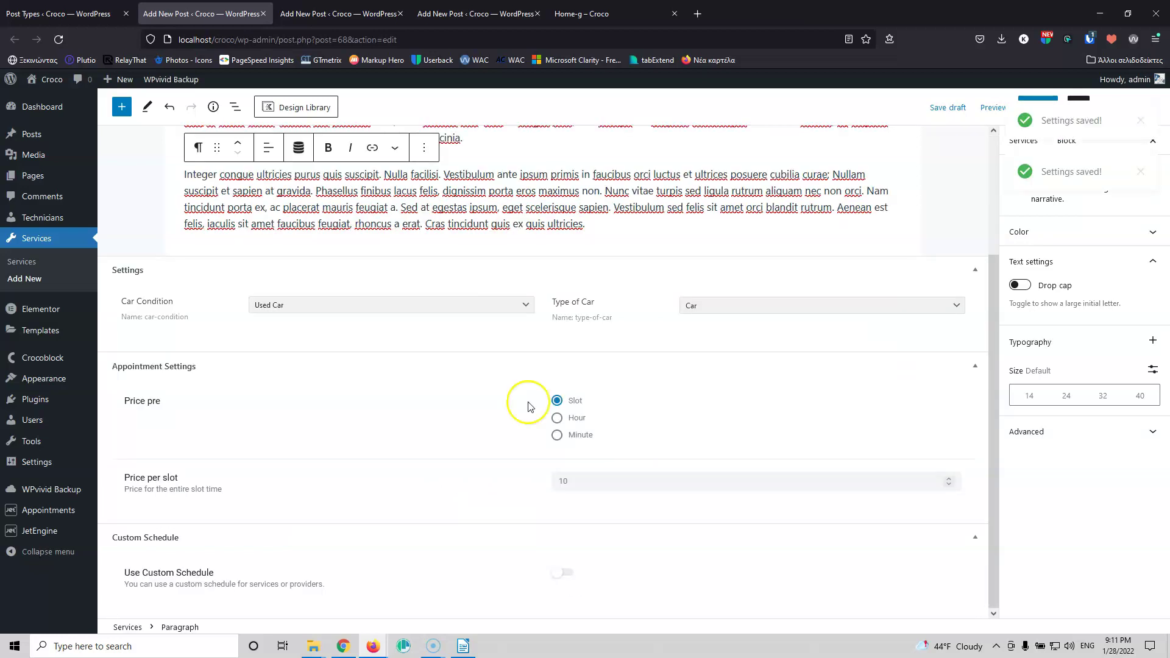
{"action": "left_click_drag", "start_coordinate": [570, 480], "coordinate": [520, 479]}
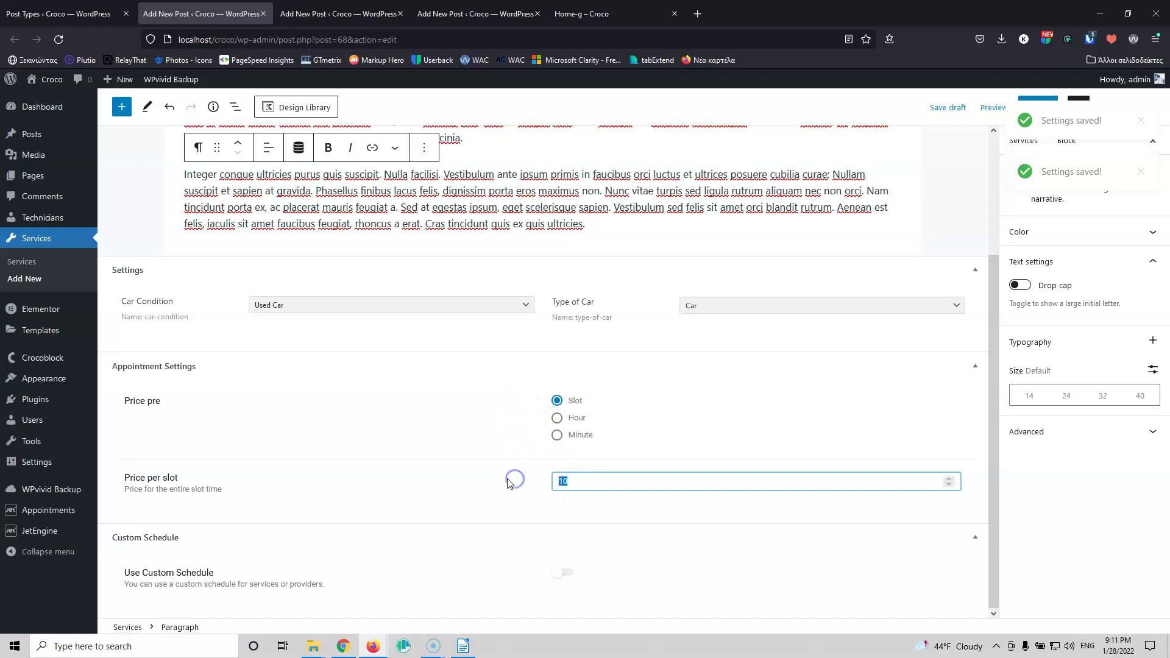
{"action": "type", "text": "20"}
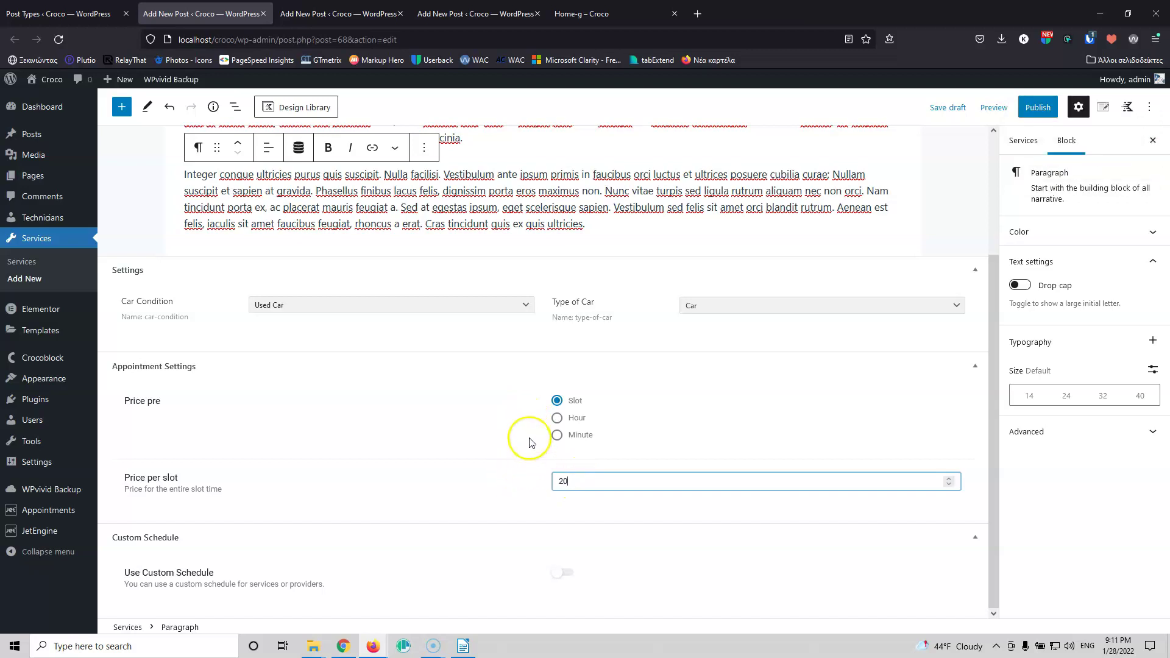
Step: Try the Hour and Minute pricing options and return the service's price basis to Slot
{"action": "left_click", "coordinate": [556, 420]}
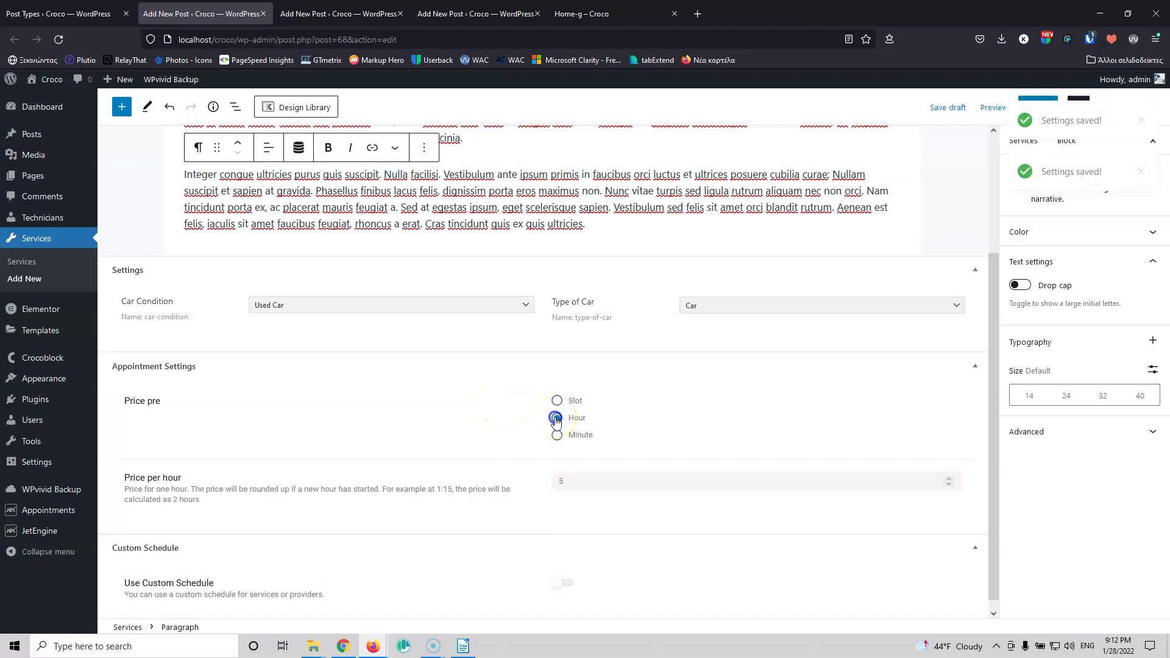
{"action": "left_click", "coordinate": [558, 437]}
{"action": "left_click", "coordinate": [557, 401]}
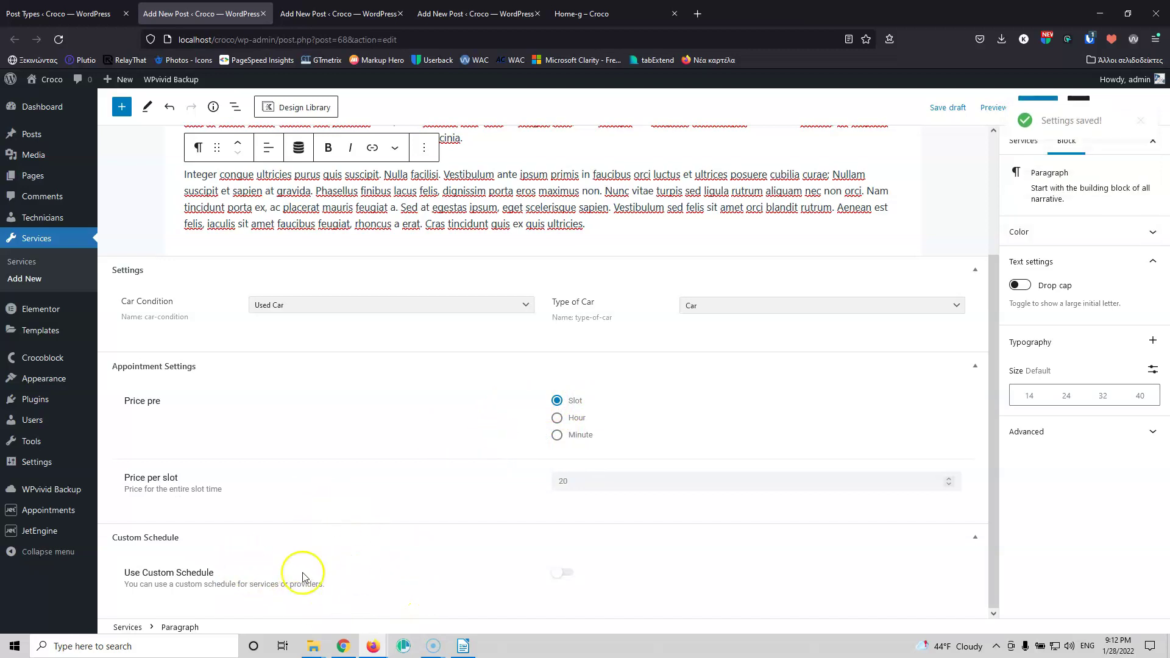
Step: Enable the custom schedule for the service and review its duration, buffer time, work hours and days off settings
{"action": "left_click", "coordinate": [563, 573]}
{"action": "scroll", "coordinate": [501, 454], "scroll_direction": "down", "scroll_amount": 4}
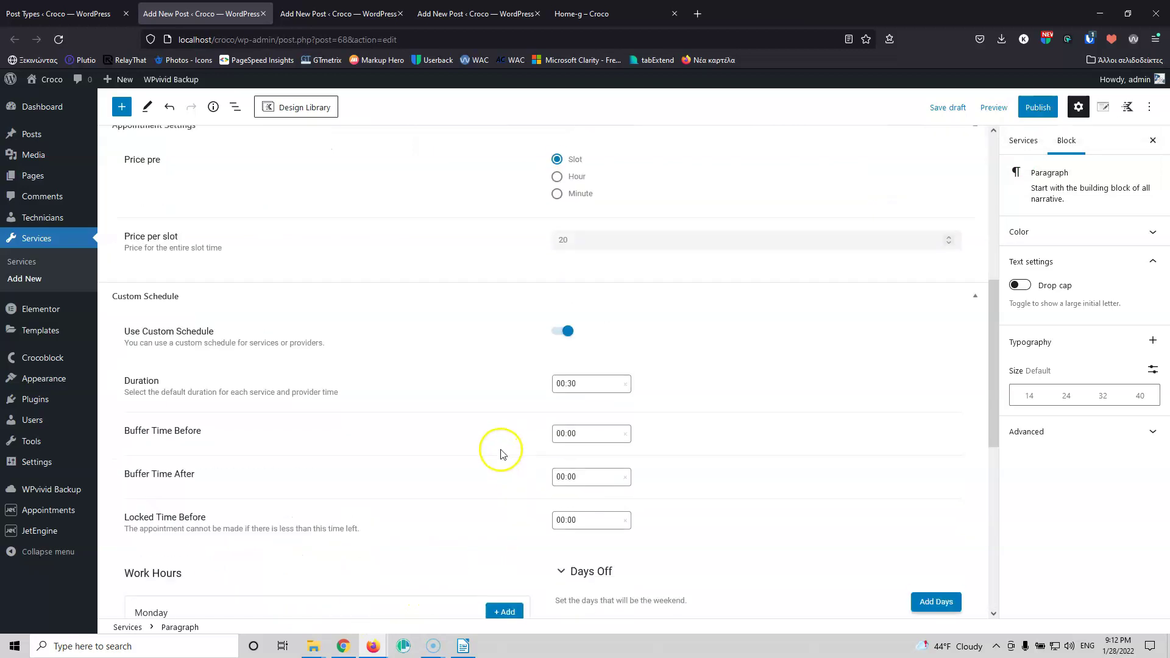
{"action": "scroll", "coordinate": [504, 427], "scroll_direction": "down", "scroll_amount": 5}
{"action": "scroll", "coordinate": [610, 421], "scroll_direction": "up", "scroll_amount": 3}
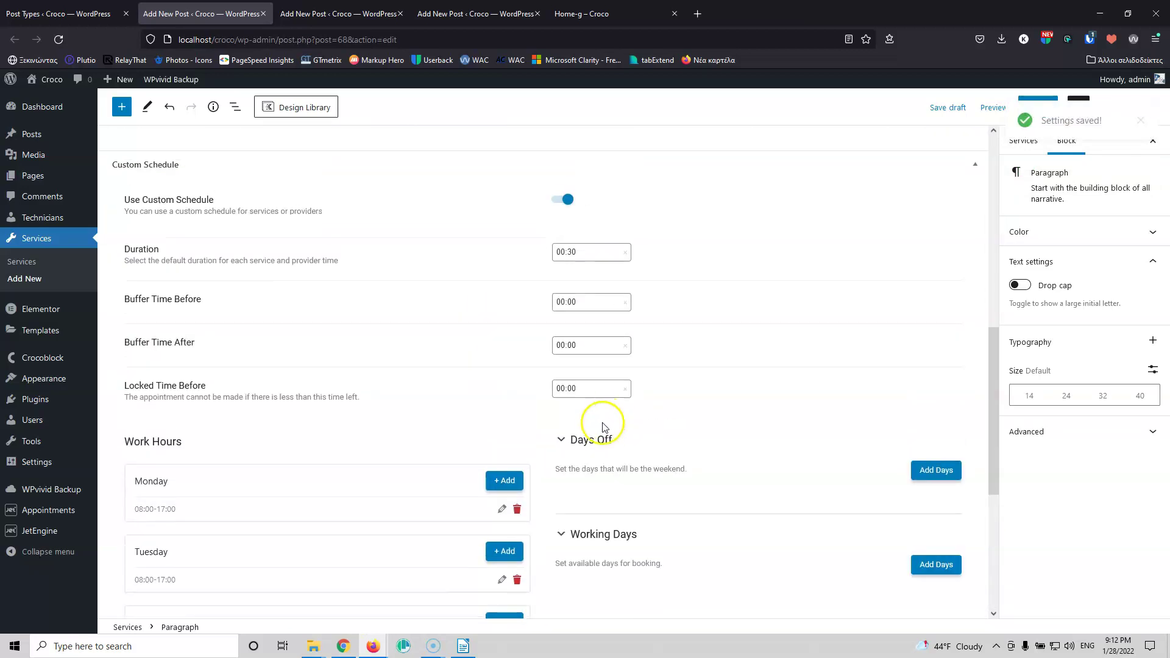
{"action": "scroll", "coordinate": [605, 427], "scroll_direction": "up", "scroll_amount": 3}
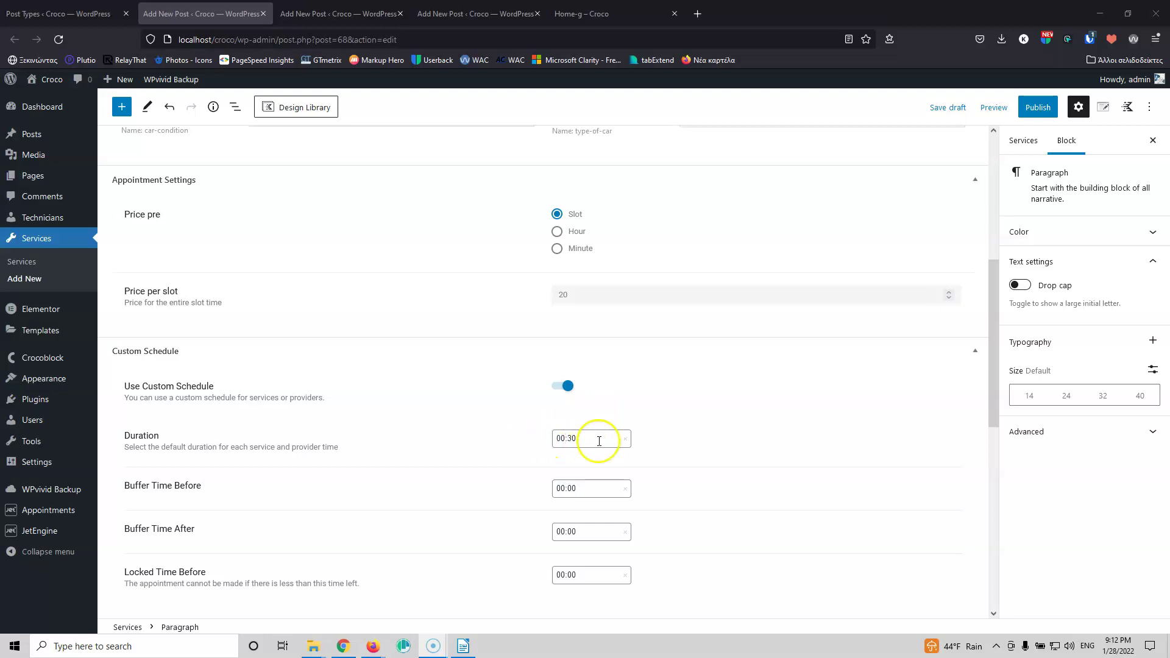
{"action": "scroll", "coordinate": [752, 425], "scroll_direction": "down", "scroll_amount": 4}
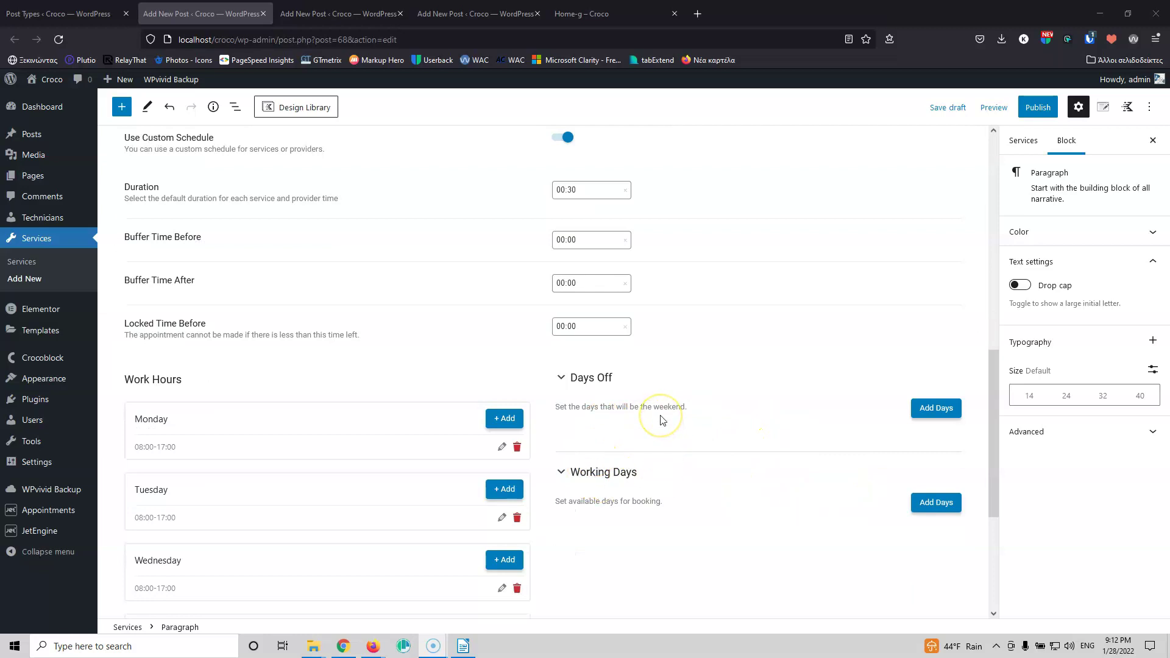
Step: Set the custom schedule's duration to 00:20
{"action": "left_click", "coordinate": [568, 191]}
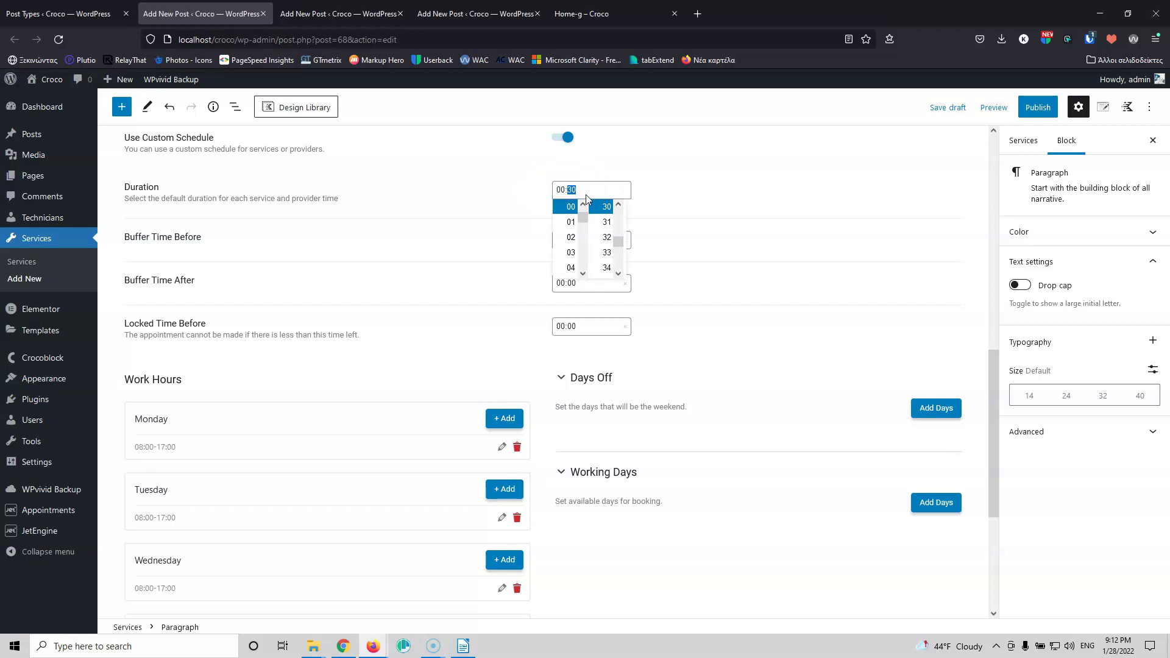
{"action": "left_click", "coordinate": [592, 195]}
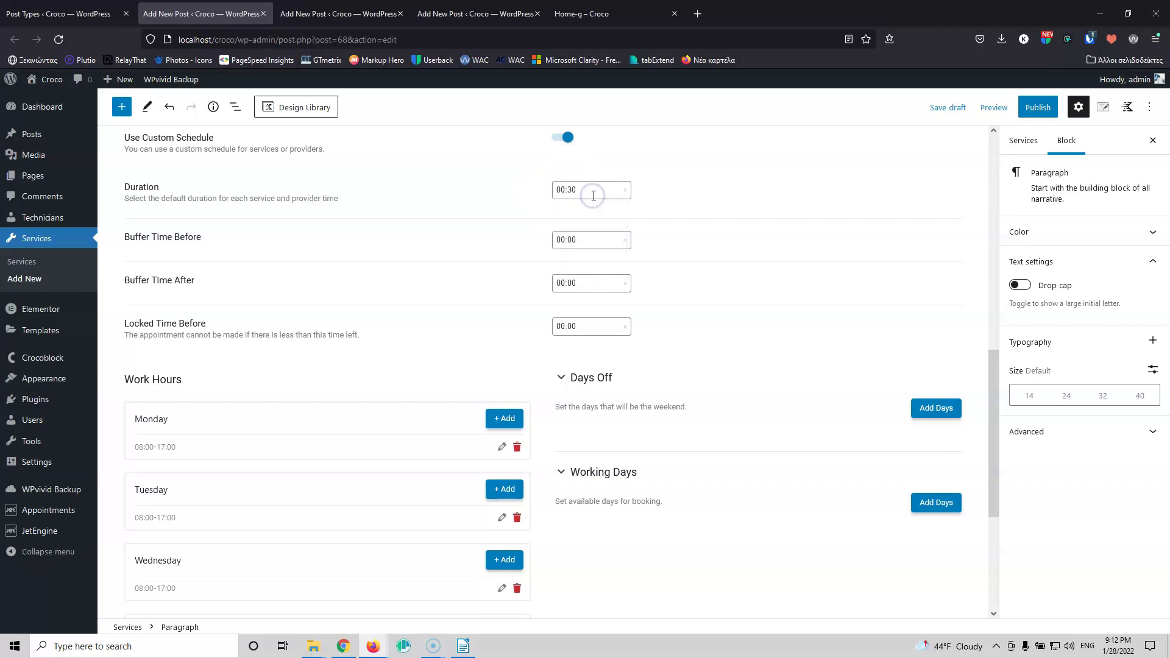
{"action": "left_click", "coordinate": [593, 195]}
{"action": "left_click_drag", "start_coordinate": [616, 239], "coordinate": [618, 231]}
{"action": "left_click", "coordinate": [605, 238]}
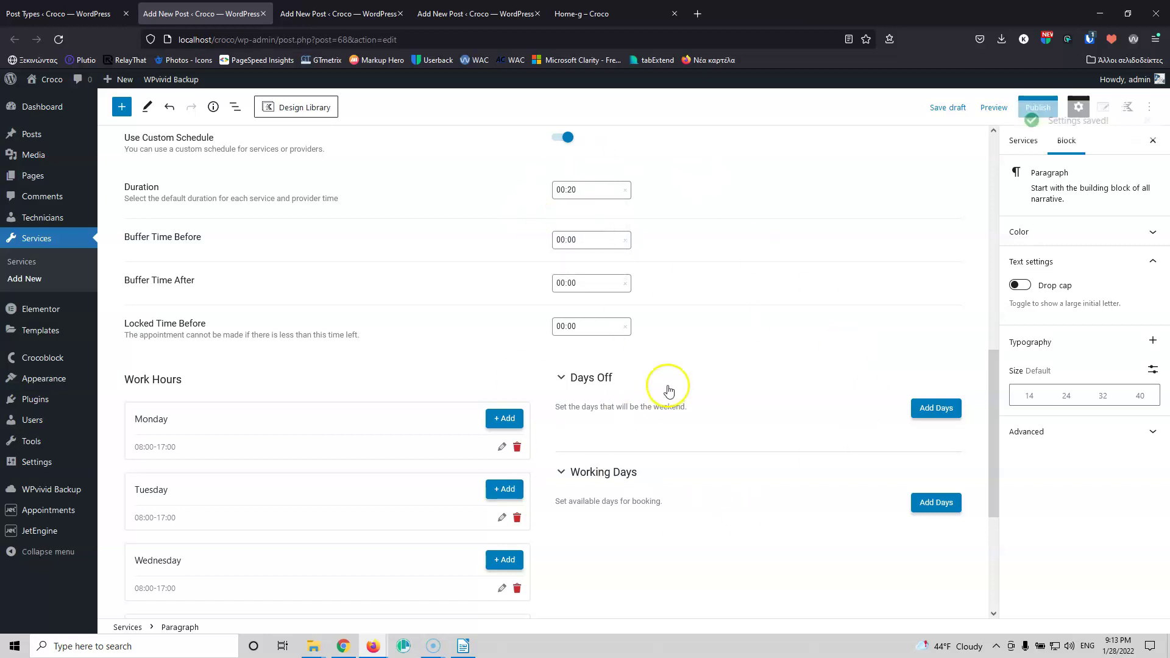
Step: Set motor-oil-pouring-car-engine-1600.jpg as the service's featured image, copying its title into the alt text
{"action": "scroll", "coordinate": [668, 391], "scroll_direction": "up", "scroll_amount": 6}
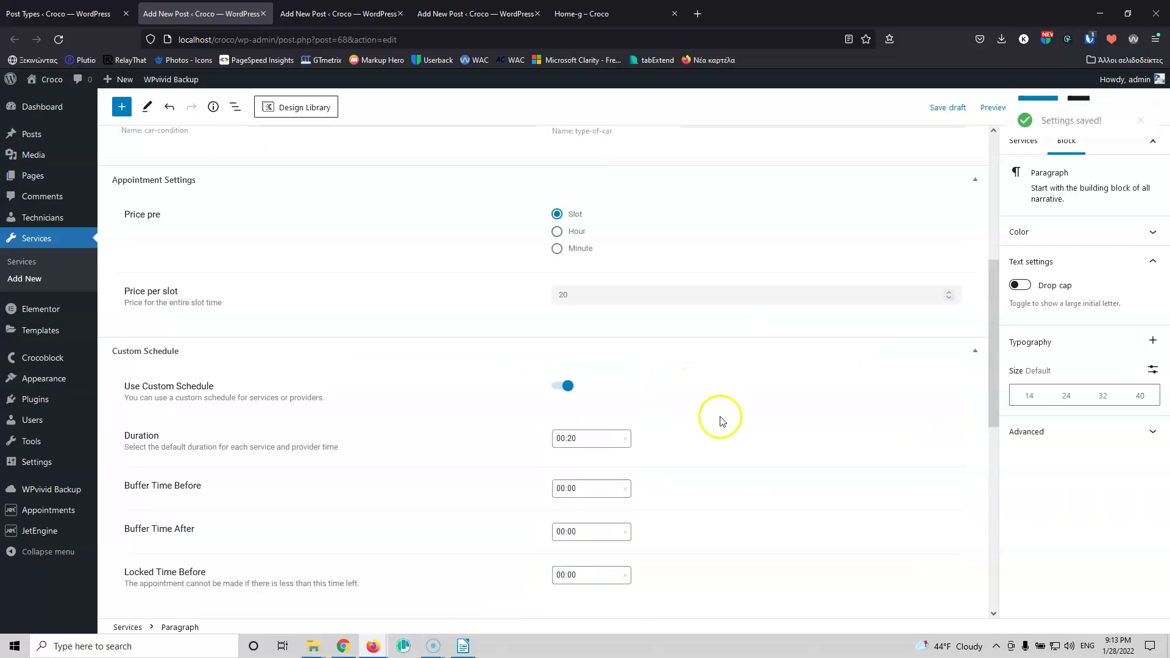
{"action": "left_click", "coordinate": [1015, 150]}
{"action": "left_click", "coordinate": [1089, 398]}
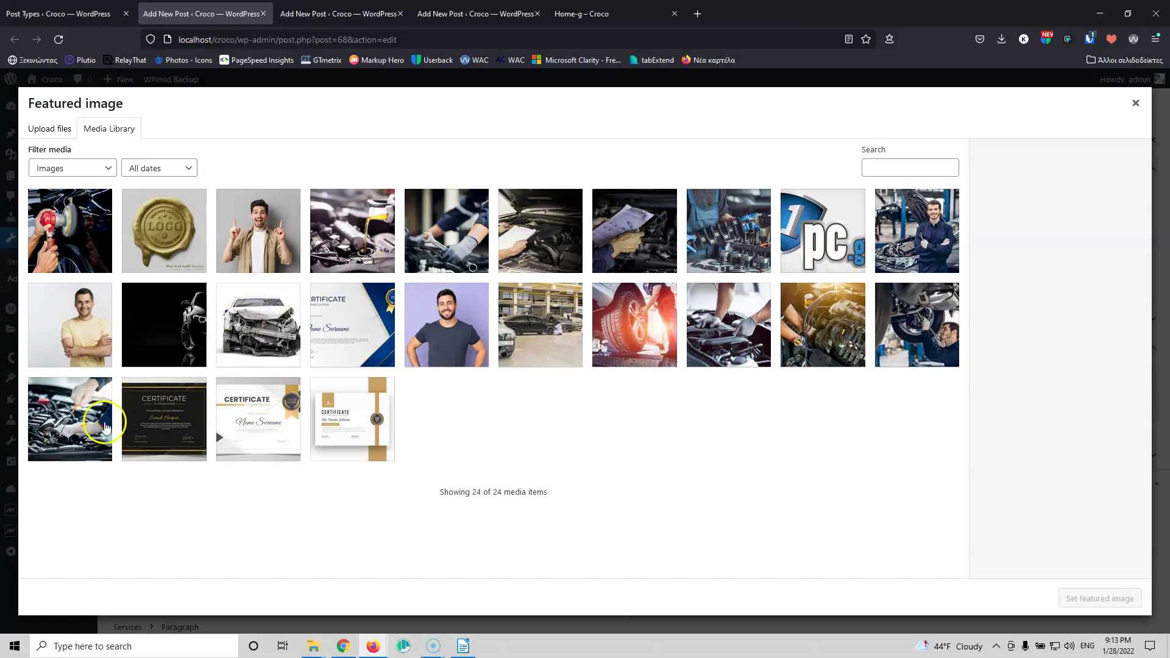
{"action": "left_click", "coordinate": [366, 244]}
{"action": "triple_click", "coordinate": [1081, 390]}
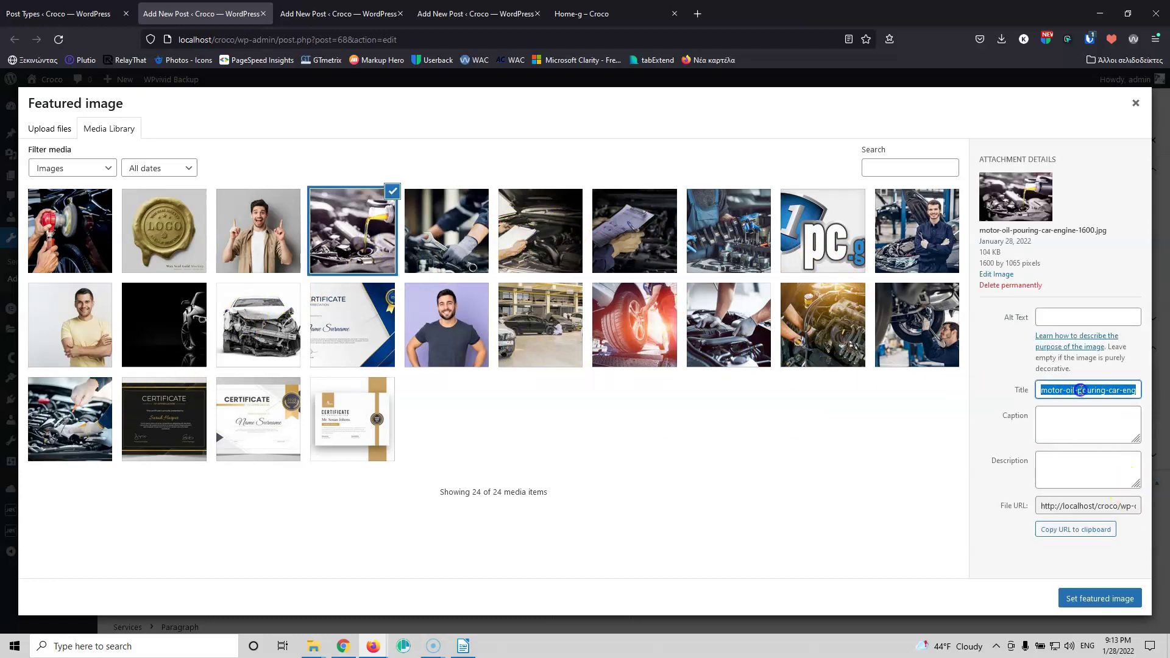
{"action": "key", "text": "ctrl+c"}
{"action": "left_click", "coordinate": [1088, 317]}
{"action": "key", "text": "ctrl+v"}
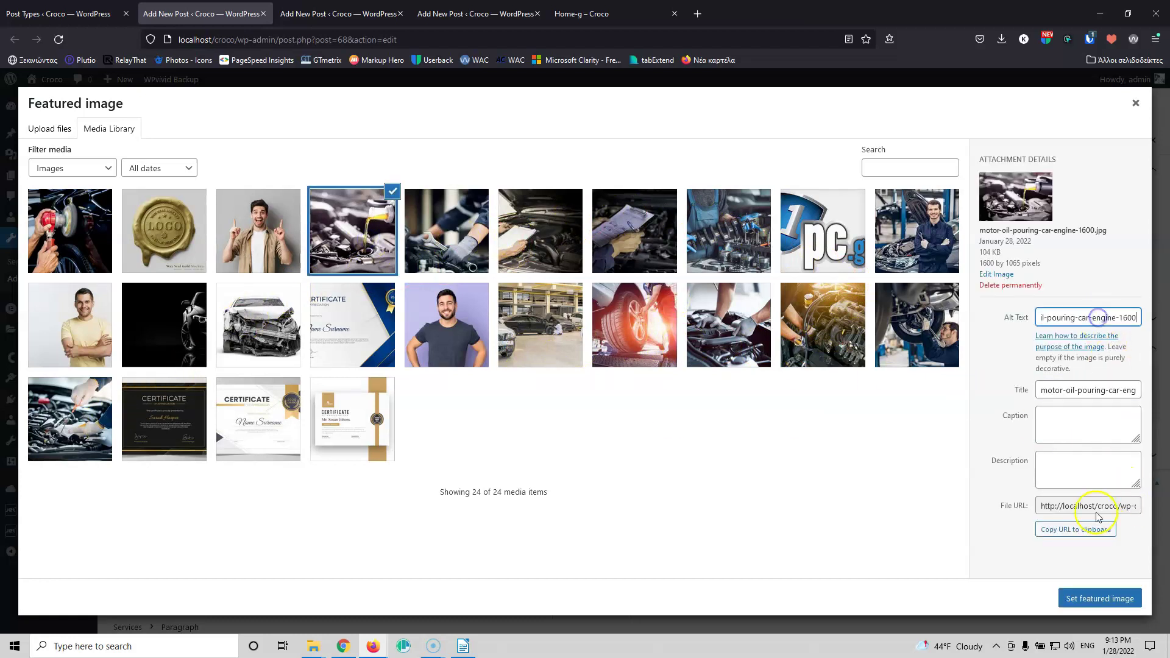
{"action": "left_click", "coordinate": [1101, 598]}
Step: Fill the service's excerpt with the pasted Lorem ipsum text ending in "luctus mollis sed id lacus."
{"action": "left_click", "coordinate": [1061, 411]}
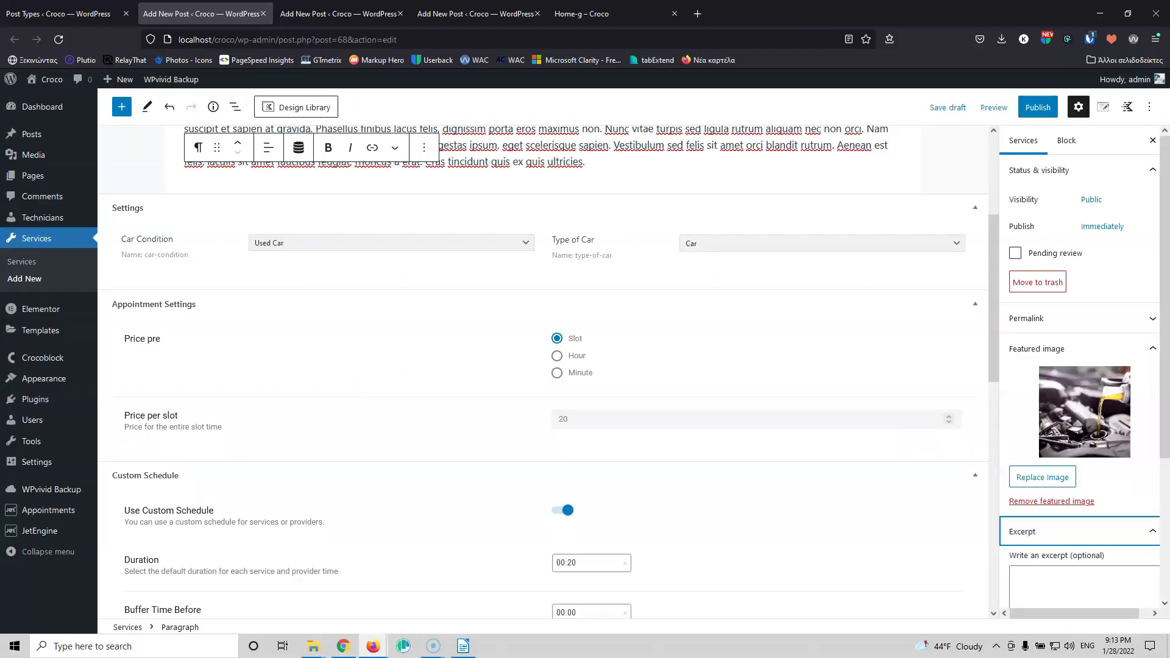
{"action": "left_click", "coordinate": [1032, 575]}
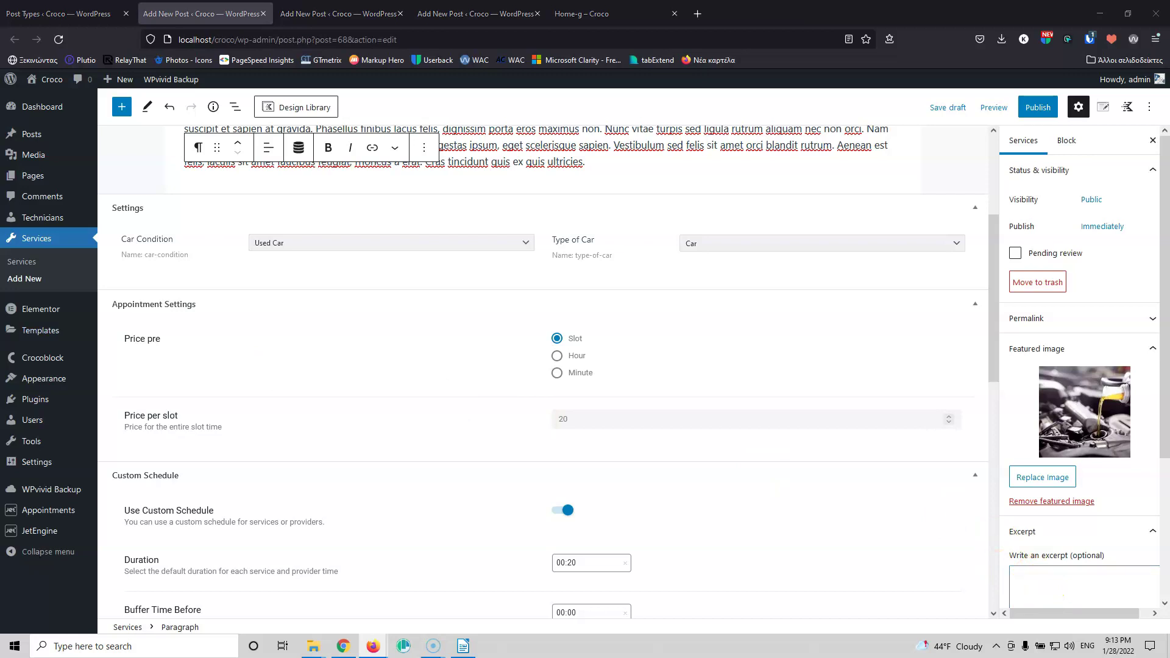
{"action": "left_click", "coordinate": [1077, 596]}
{"action": "key", "text": "ctrl+v"}
{"action": "scroll", "coordinate": [1026, 421], "scroll_direction": "down", "scroll_amount": 3}
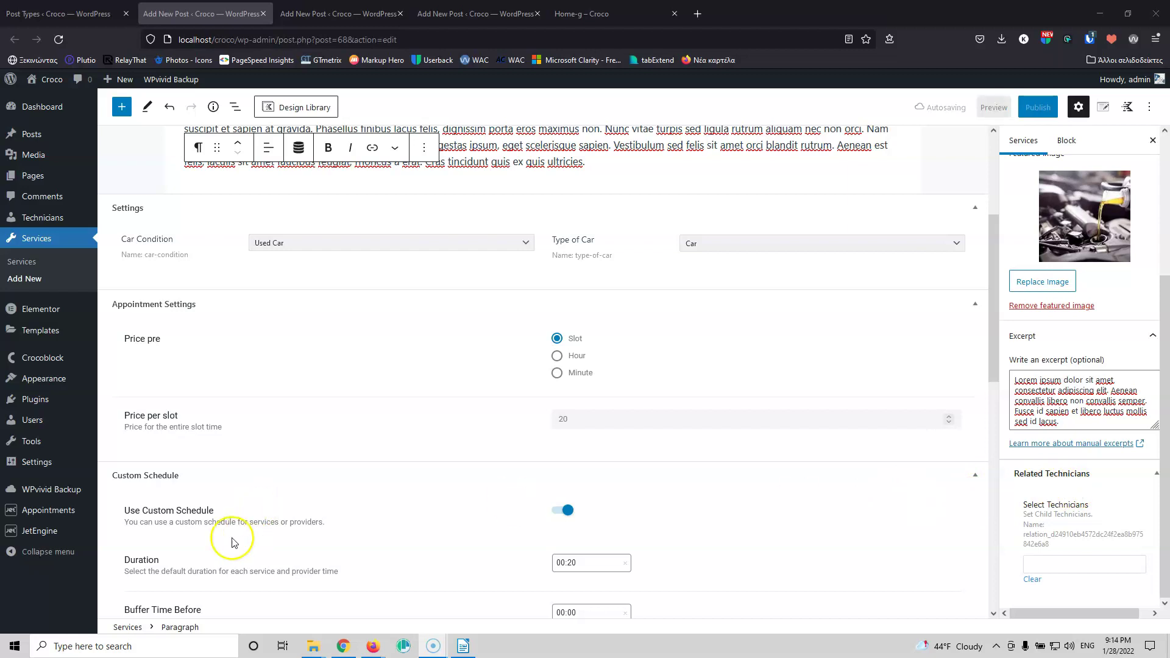
Step: Look at JetEngine's Relations list in a separate tab, and return to the service being edited
{"action": "mouse_move", "coordinate": [41, 534]}
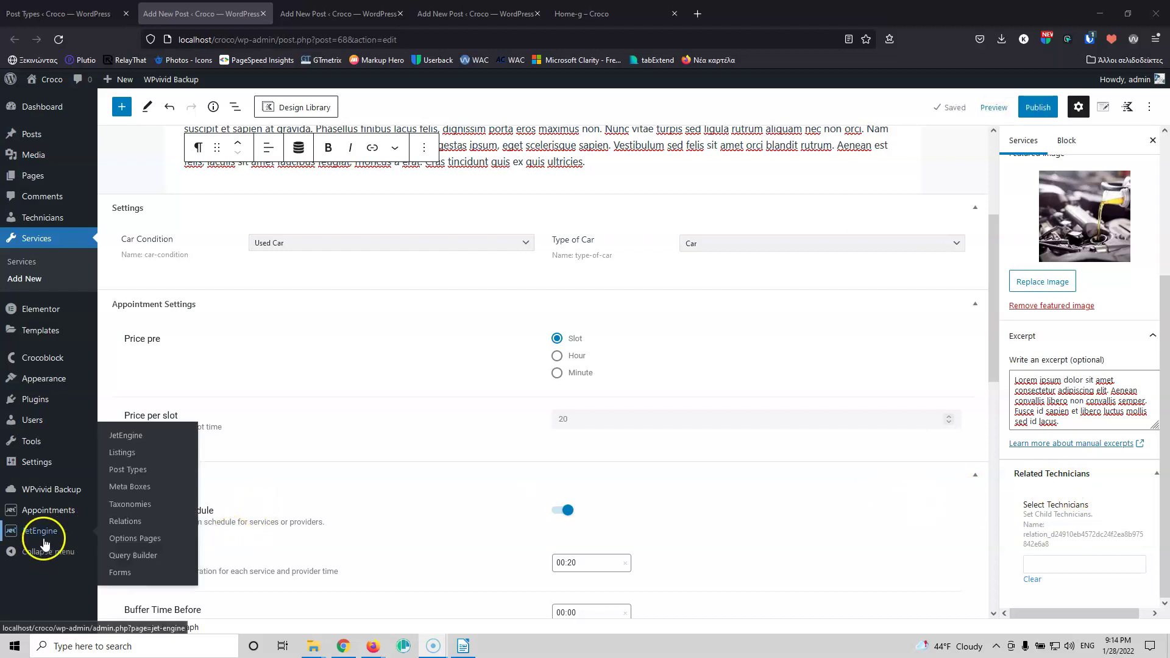
{"action": "middle_click", "coordinate": [133, 525]}
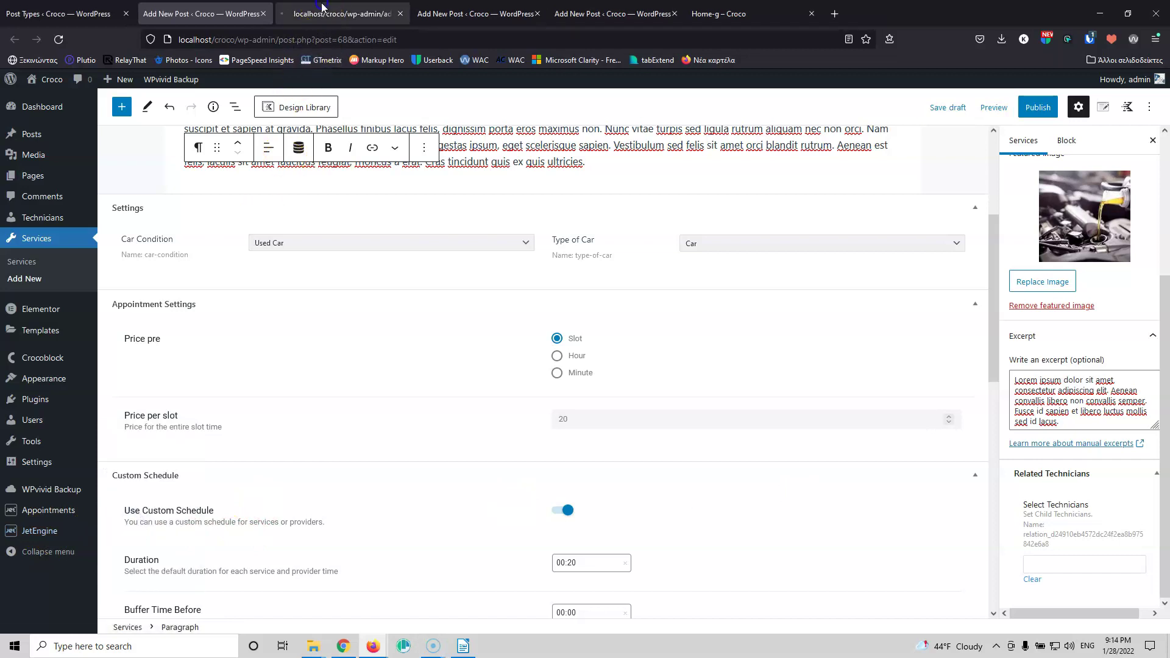
{"action": "left_click", "coordinate": [323, 11]}
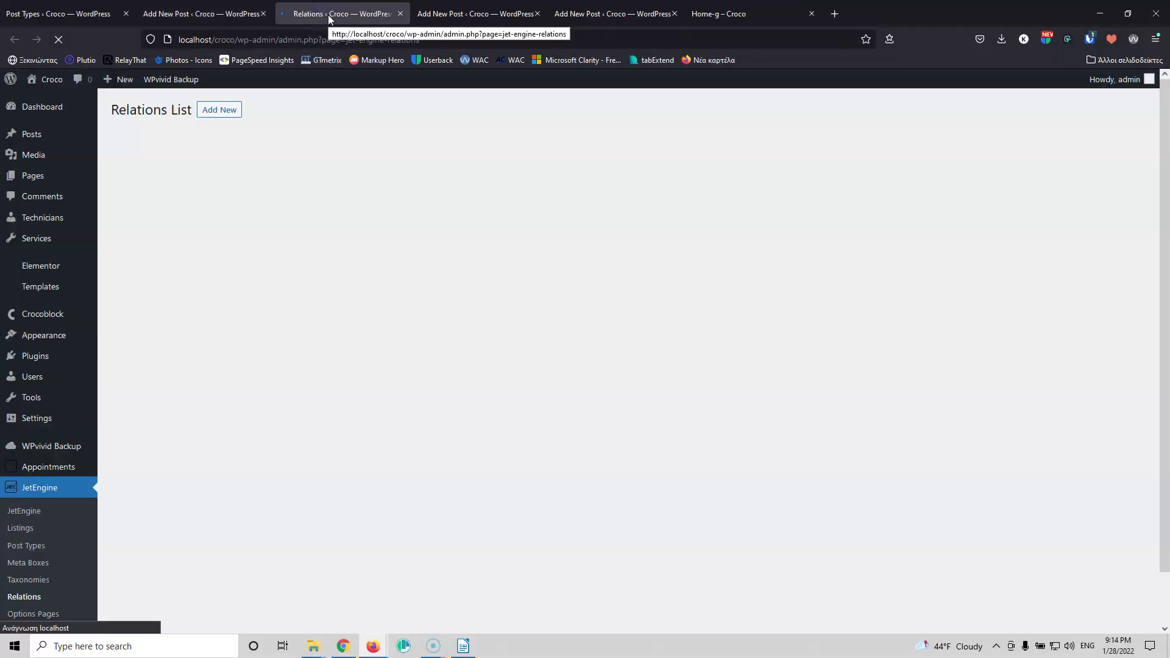
{"action": "key", "text": "ctrl+w"}
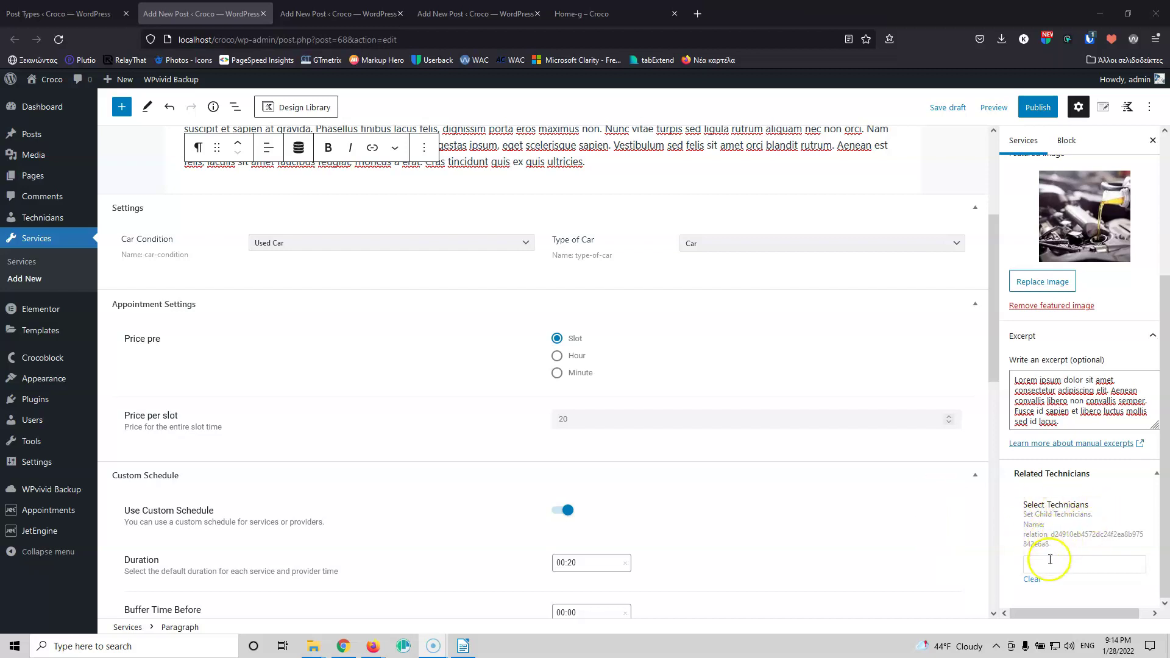
Step: Publish the Oil Change service and close its editor tab
{"action": "scroll", "coordinate": [896, 523], "scroll_direction": "down", "scroll_amount": 4}
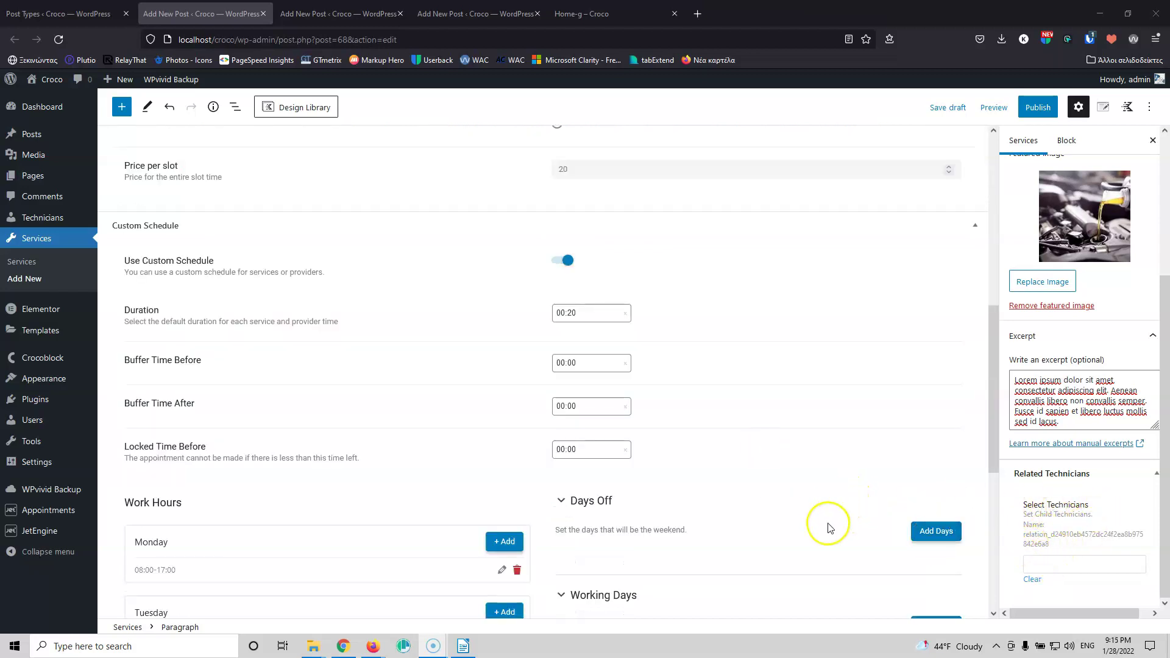
{"action": "scroll", "coordinate": [830, 528], "scroll_direction": "up", "scroll_amount": 5}
{"action": "left_click", "coordinate": [1038, 108]}
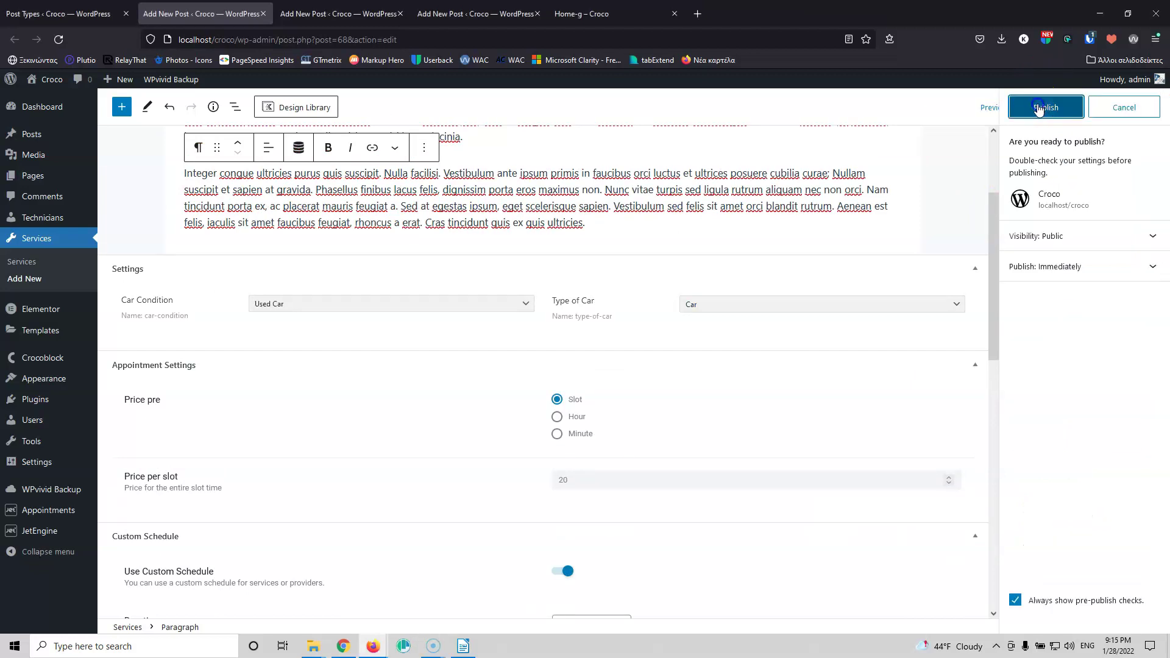
{"action": "left_click", "coordinate": [1038, 107]}
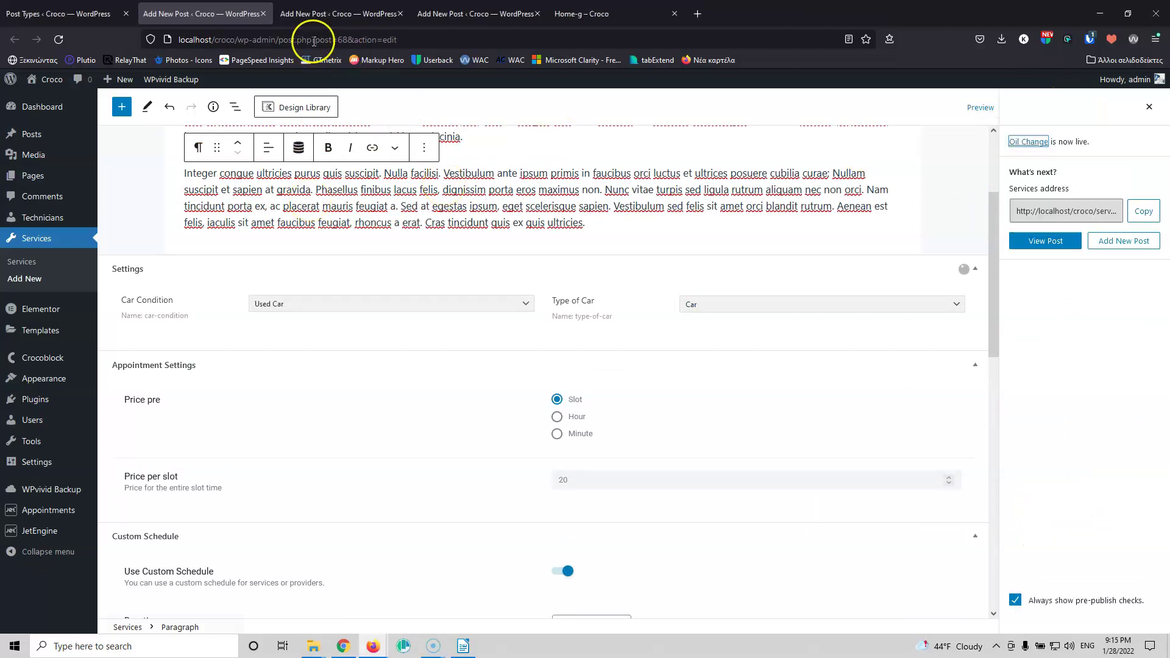
{"action": "left_click", "coordinate": [263, 13]}
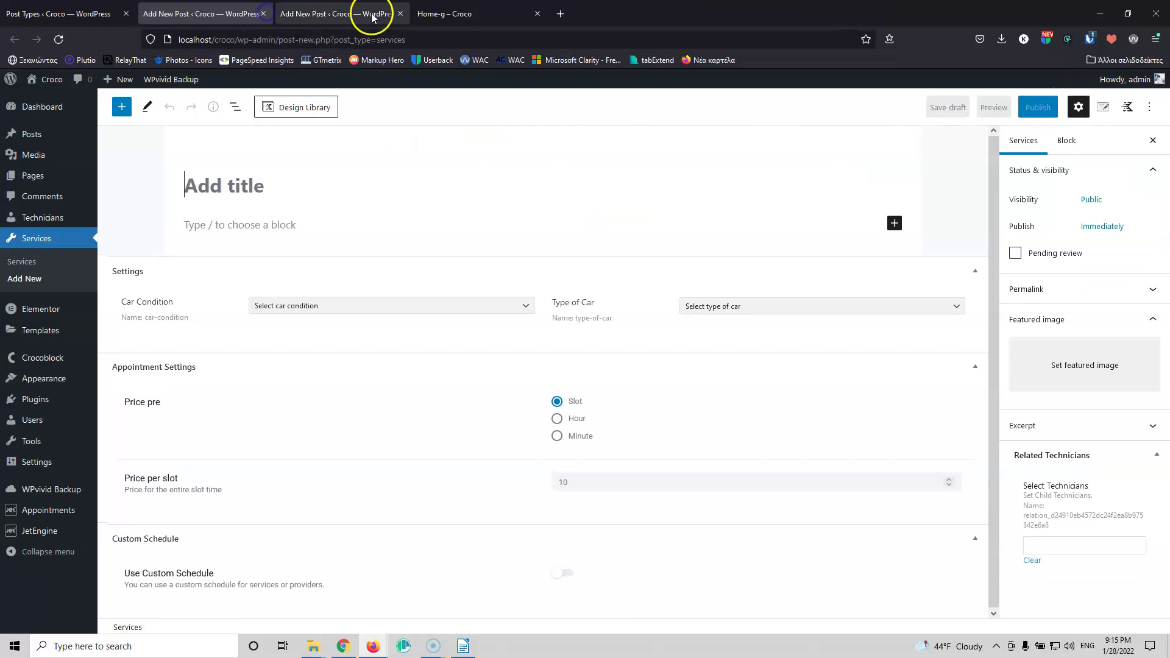
Step: Title the next new service "Season Service", copied from the Home-g page, and paste the Lorem ipsum paragraphs as its content
{"action": "left_click", "coordinate": [462, 13]}
{"action": "triple_click", "coordinate": [539, 477]}
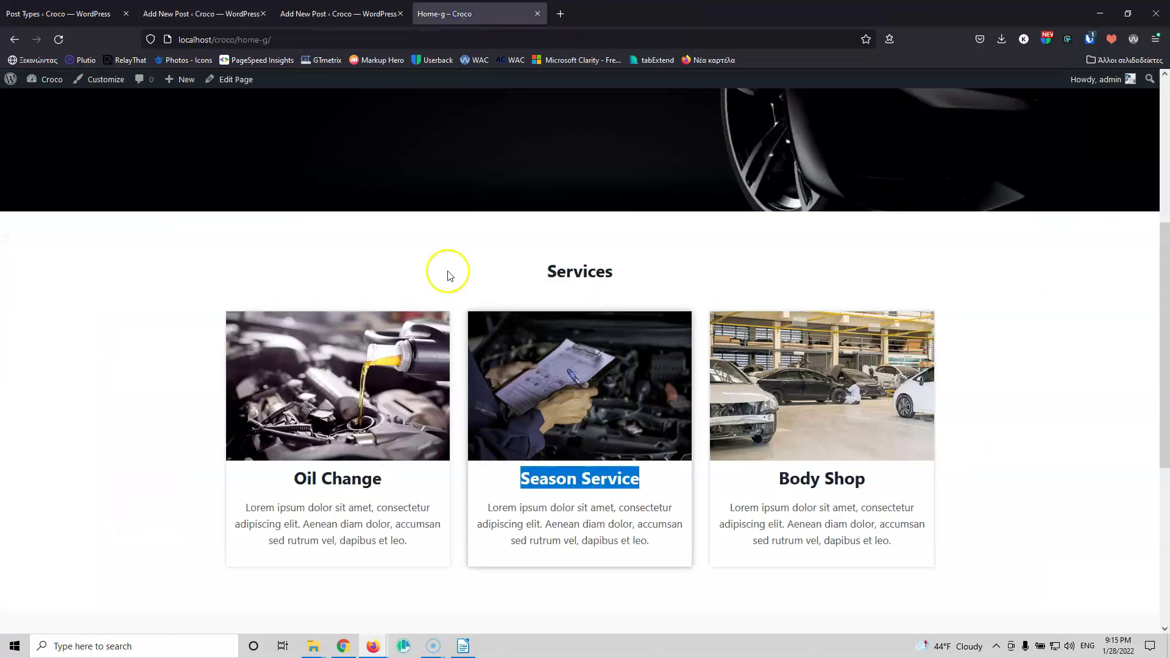
{"action": "left_click", "coordinate": [195, 13]}
{"action": "left_click", "coordinate": [265, 177]}
{"action": "key", "text": "ctrl+v"}
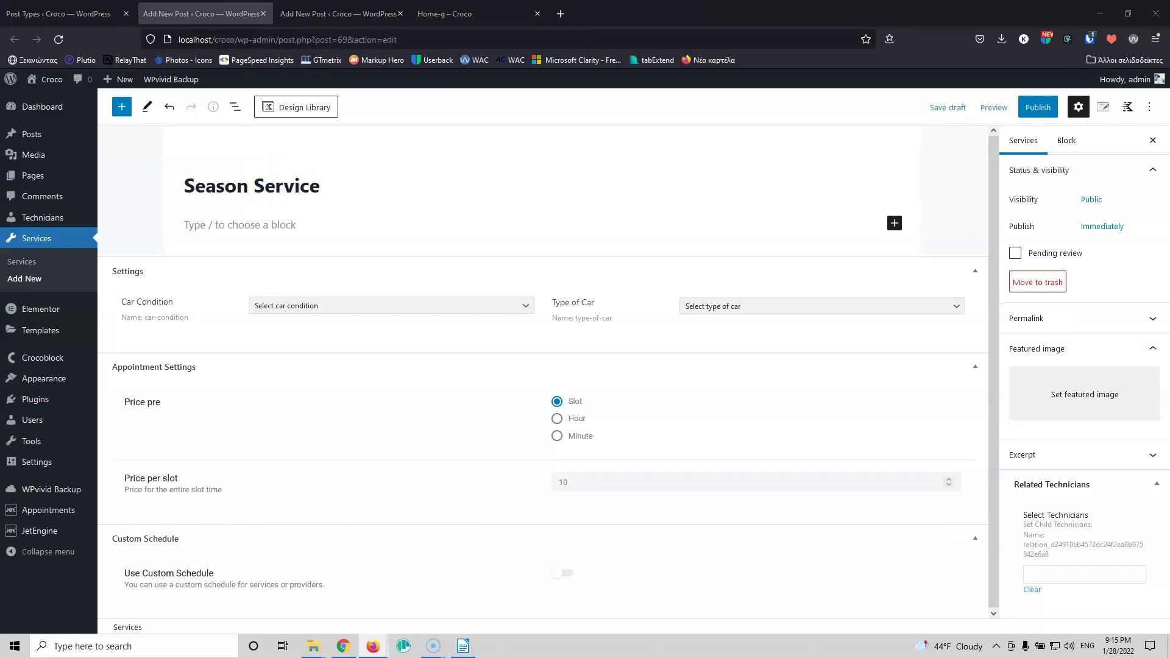
{"action": "left_click", "coordinate": [240, 230]}
{"action": "key", "text": "ctrl+v"}
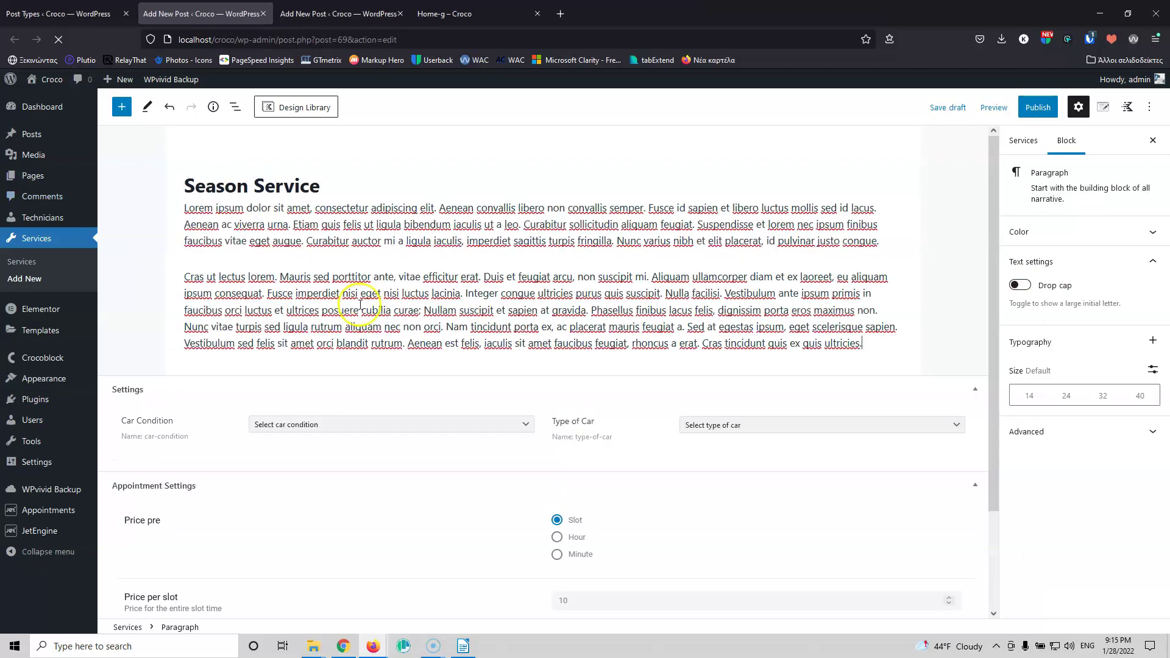
Step: Set the service's Car Condition to Used Car, its Type of Car to Van and the price per slot to 50
{"action": "left_click", "coordinate": [340, 422]}
{"action": "left_click", "coordinate": [321, 474]}
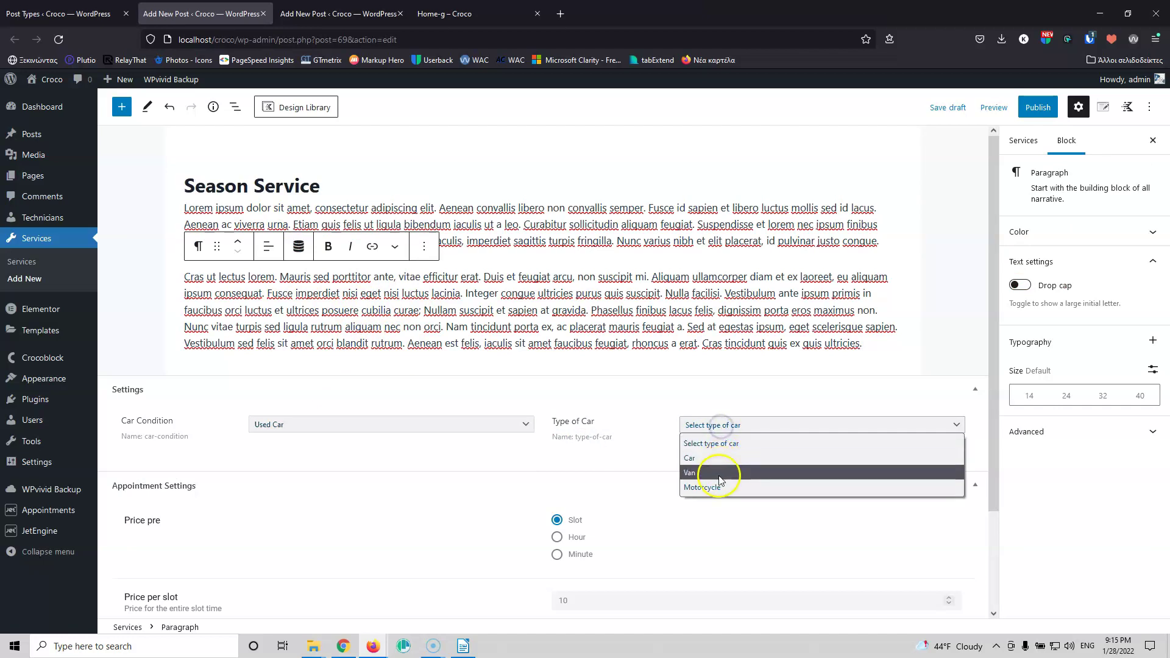
{"action": "left_click", "coordinate": [737, 472]}
{"action": "scroll", "coordinate": [368, 398], "scroll_direction": "down", "scroll_amount": 2}
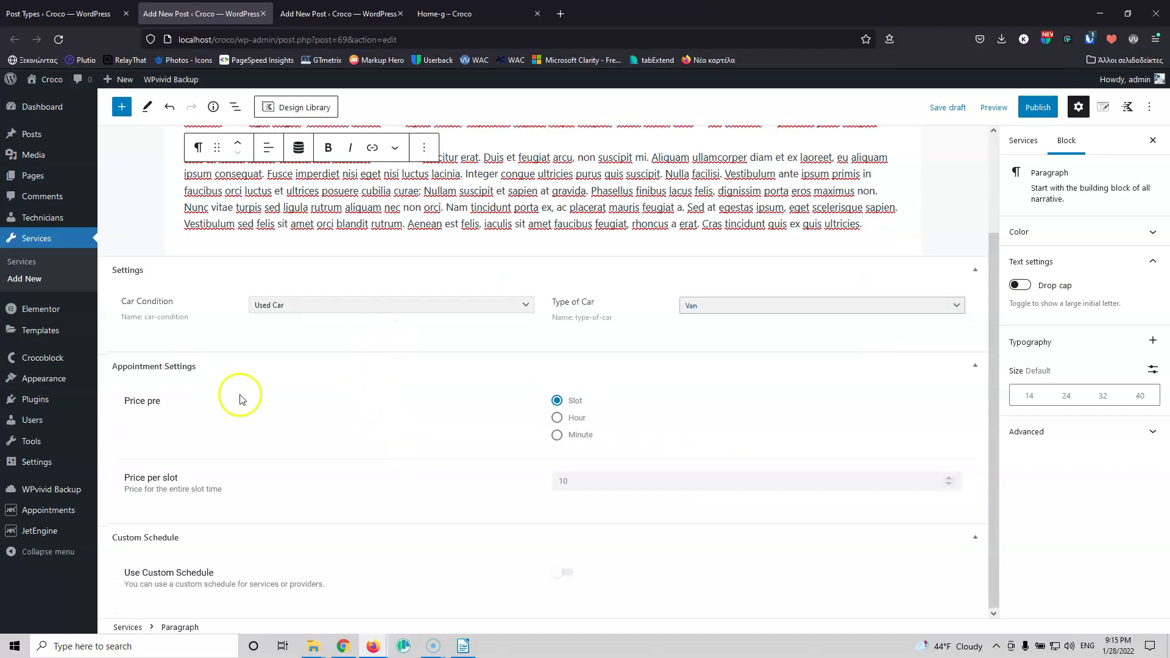
{"action": "double_click", "coordinate": [578, 475]}
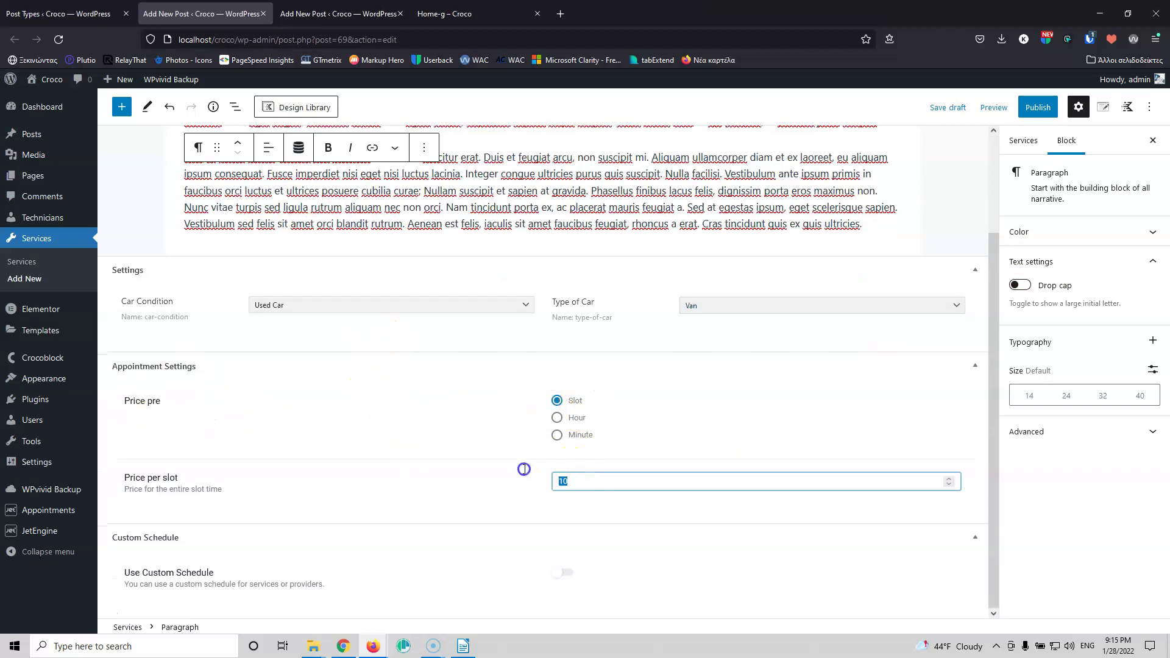
{"action": "type", "text": "50"}
Step: Enable the custom schedule for Season Service and set its duration to 02:00
{"action": "left_click", "coordinate": [567, 572]}
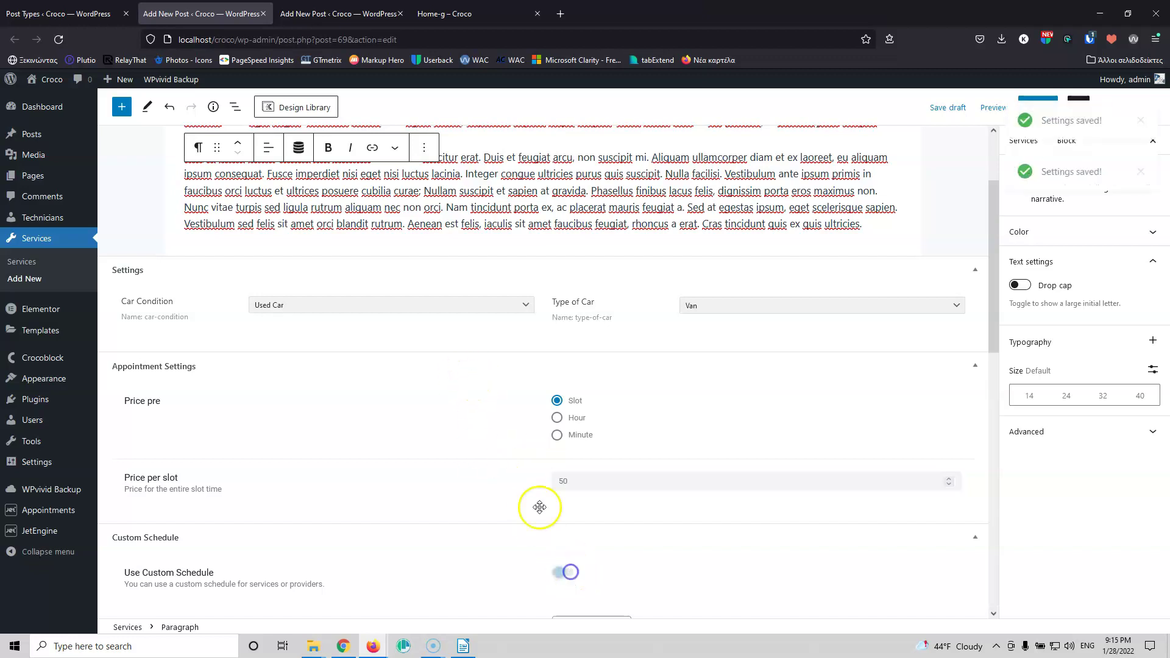
{"action": "scroll", "coordinate": [392, 348], "scroll_direction": "down", "scroll_amount": 3}
{"action": "scroll", "coordinate": [411, 360], "scroll_direction": "down", "scroll_amount": 3}
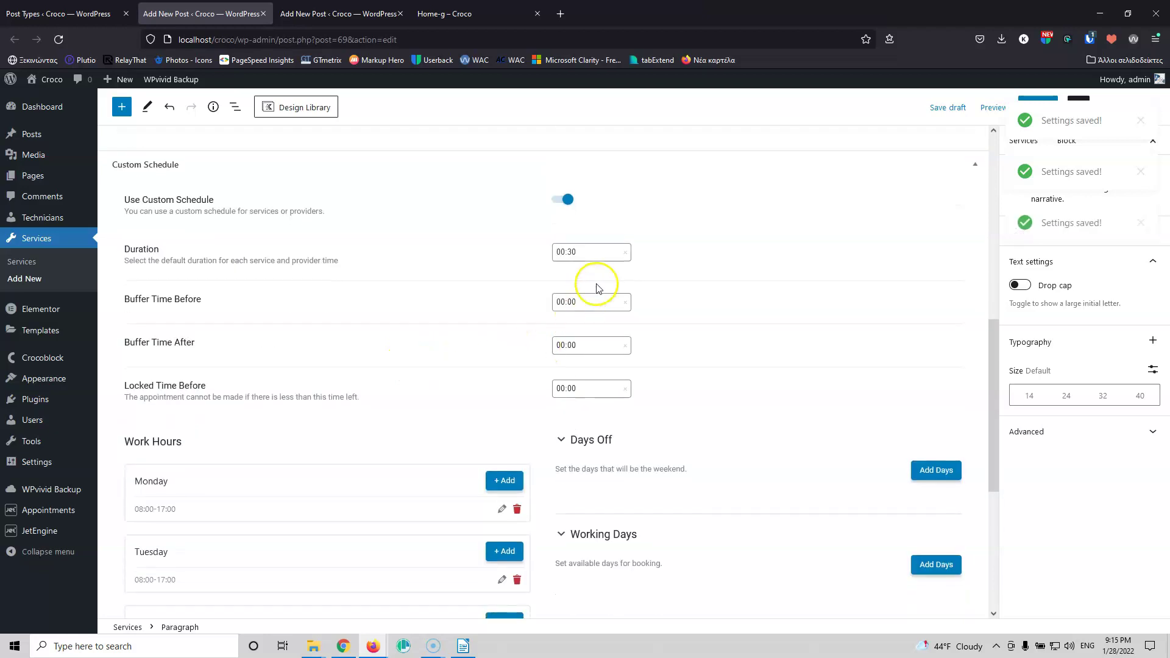
{"action": "left_click", "coordinate": [605, 253]}
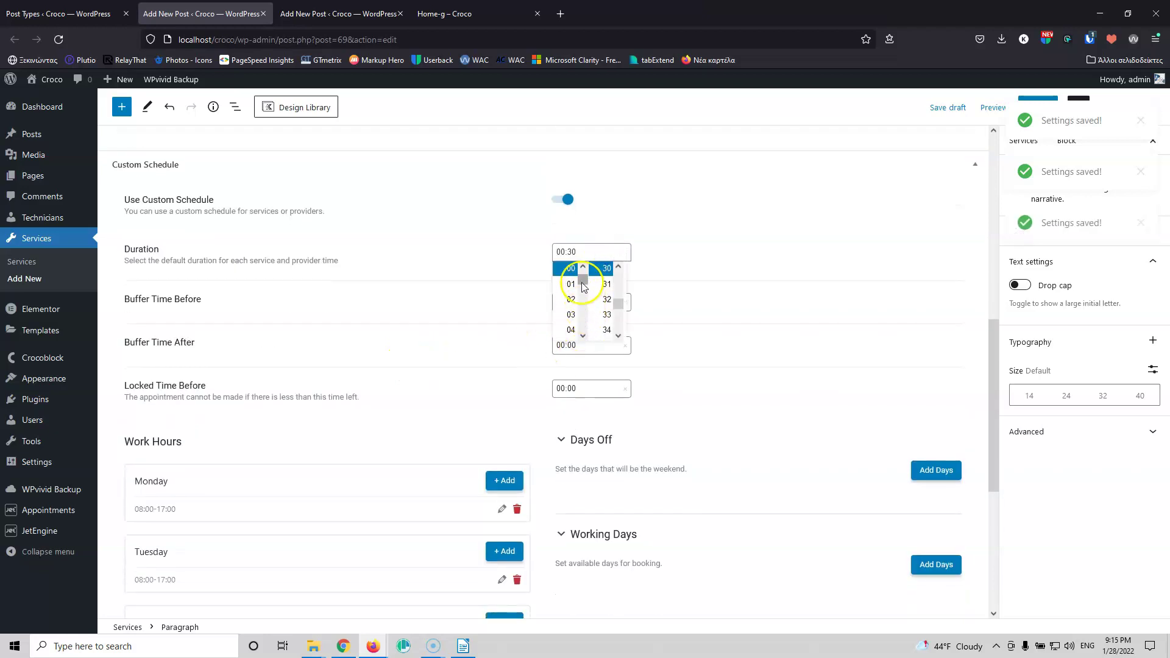
{"action": "left_click", "coordinate": [571, 299]}
{"action": "scroll", "coordinate": [614, 280], "scroll_direction": "up", "scroll_amount": 10}
{"action": "left_click", "coordinate": [607, 271]}
{"action": "left_click", "coordinate": [565, 241]}
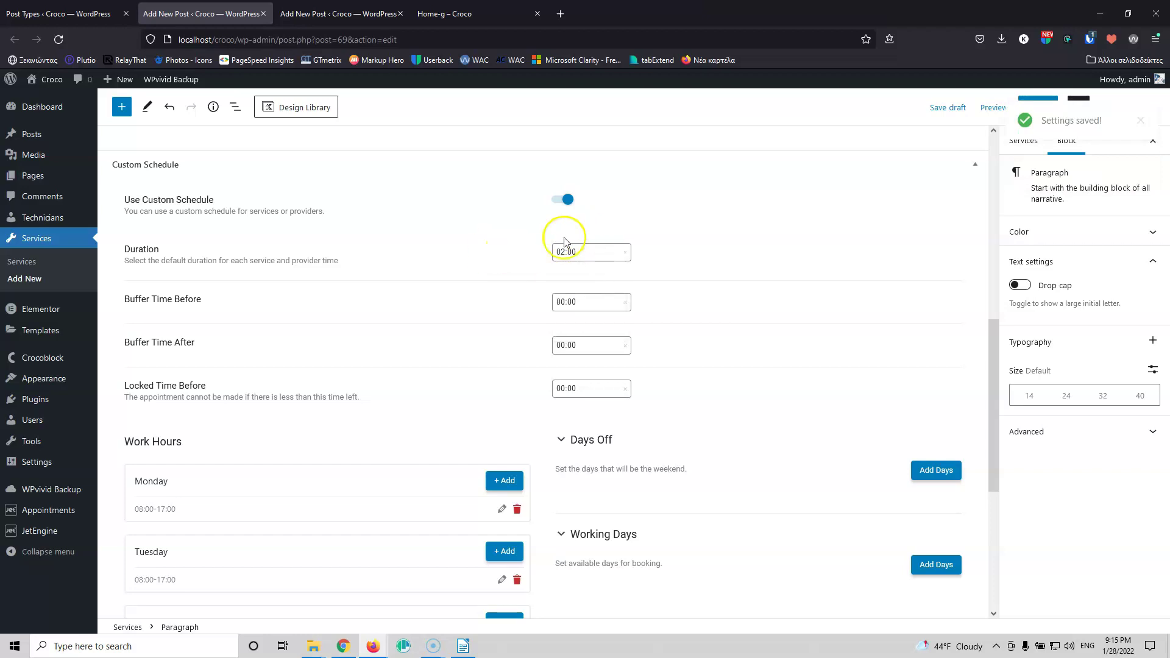
Step: Add working days labelled "Season service" from 01-04-2022 to 30-06-2022 to the custom schedule
{"action": "scroll", "coordinate": [528, 343], "scroll_direction": "down", "scroll_amount": 1}
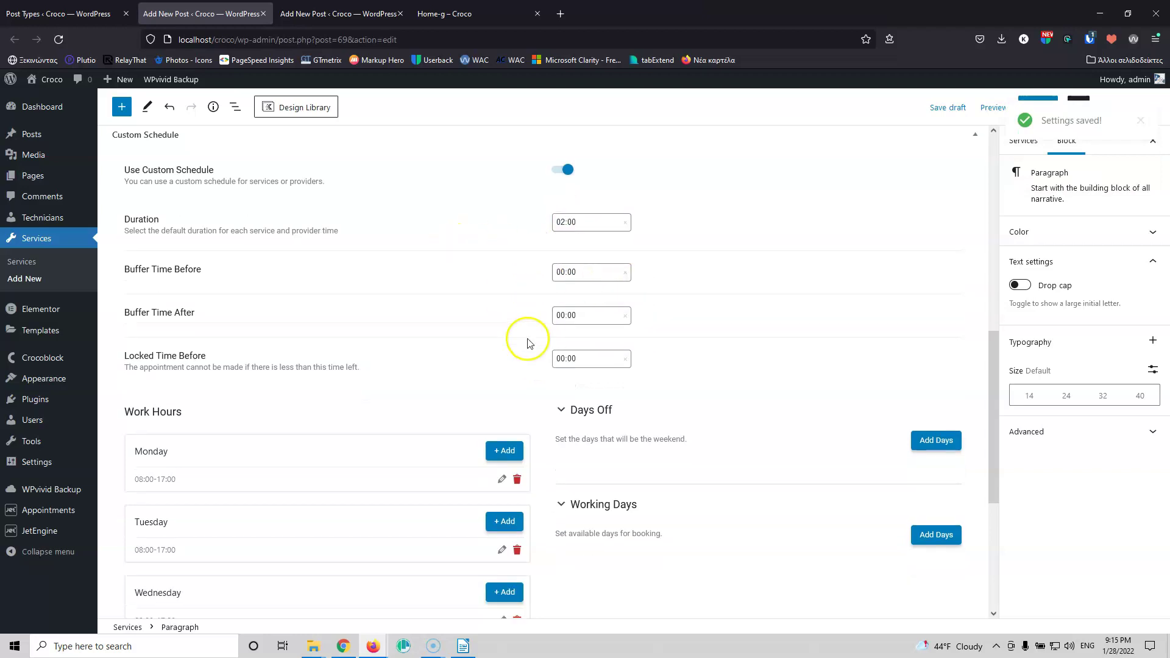
{"action": "scroll", "coordinate": [528, 343], "scroll_direction": "down", "scroll_amount": 3}
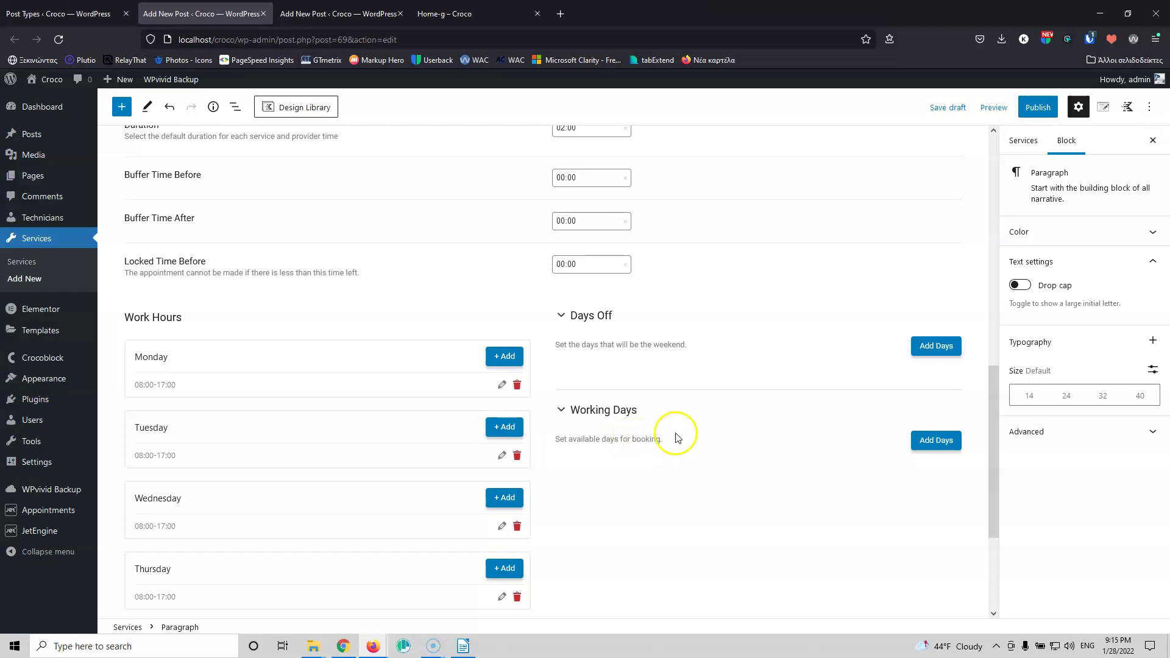
{"action": "left_click", "coordinate": [935, 443]}
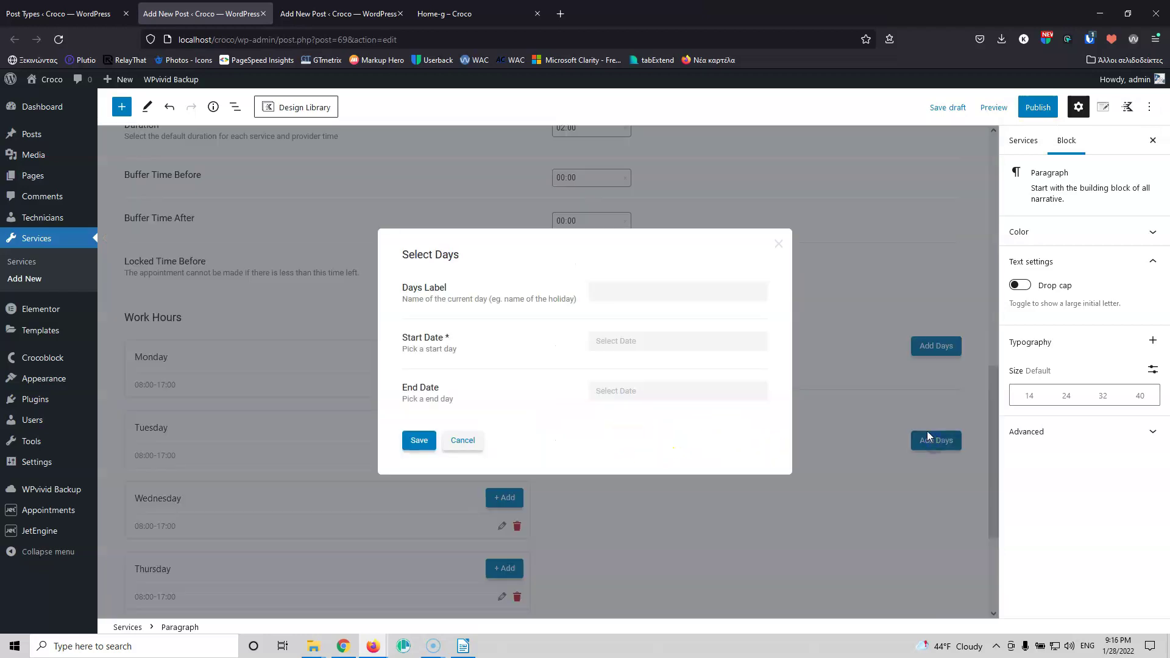
{"action": "left_click", "coordinate": [627, 340]}
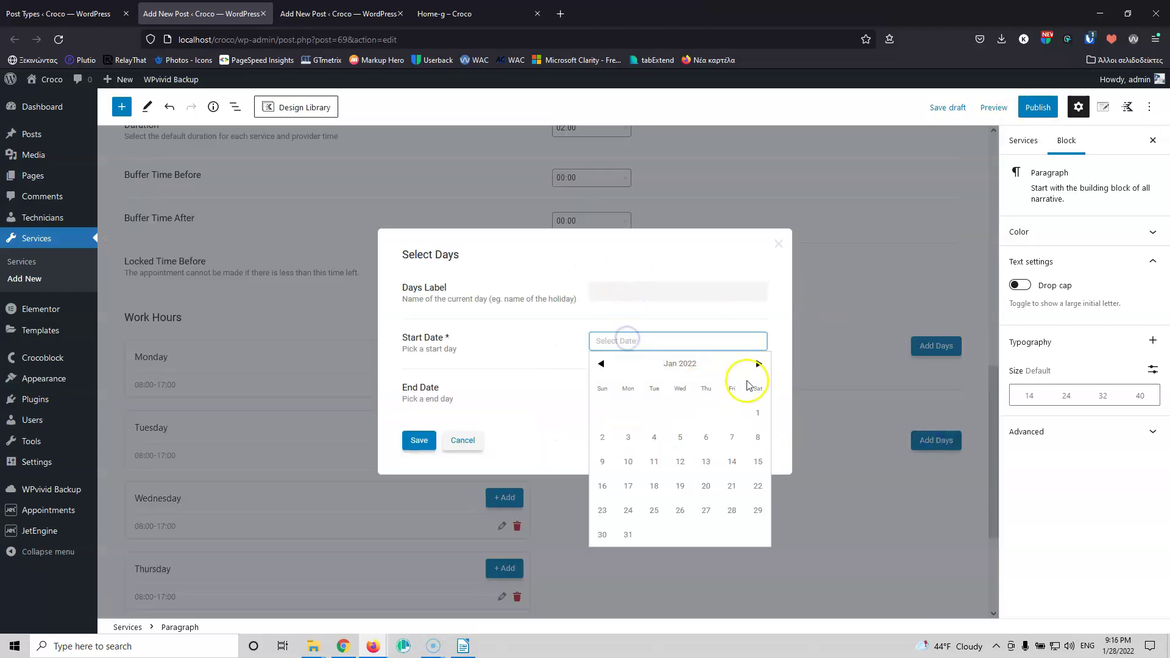
{"action": "left_click", "coordinate": [759, 364]}
{"action": "left_click", "coordinate": [759, 364]}
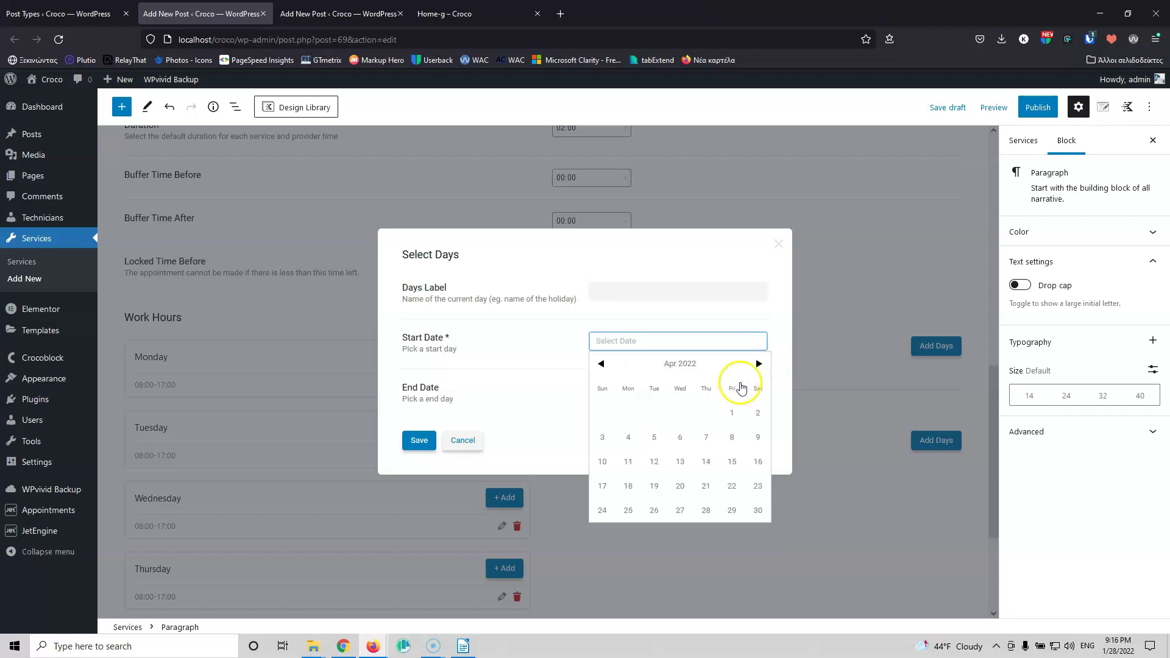
{"action": "left_click", "coordinate": [732, 413]}
{"action": "left_click", "coordinate": [727, 392]}
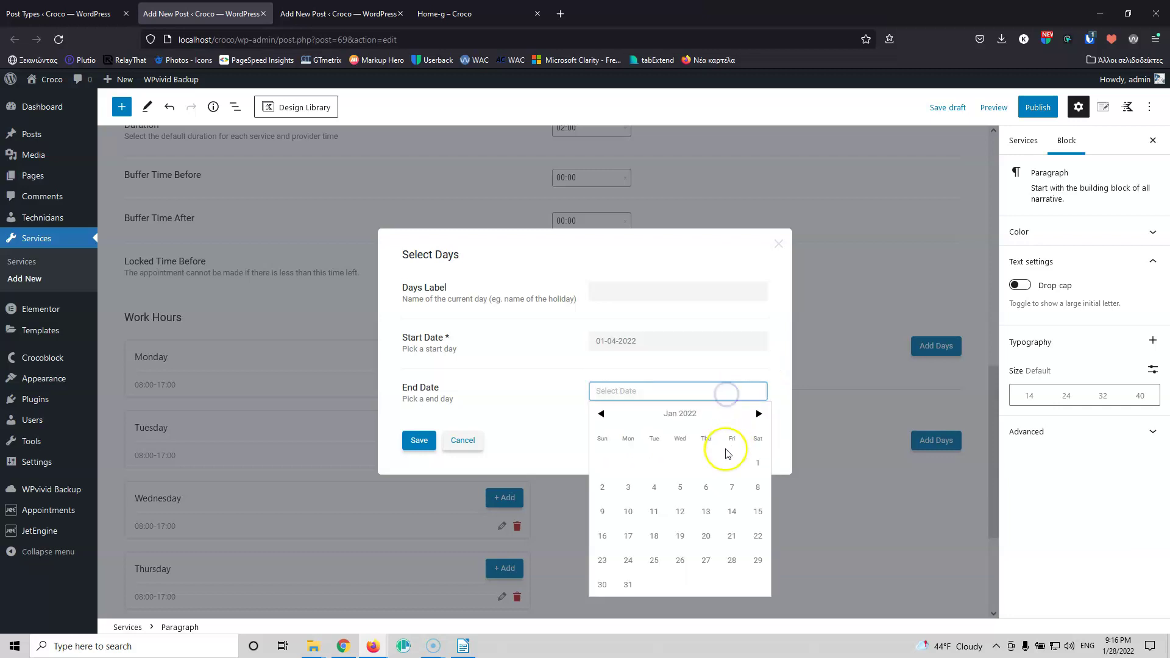
{"action": "left_click", "coordinate": [760, 415]}
{"action": "left_click", "coordinate": [759, 416]}
{"action": "left_click", "coordinate": [759, 415]}
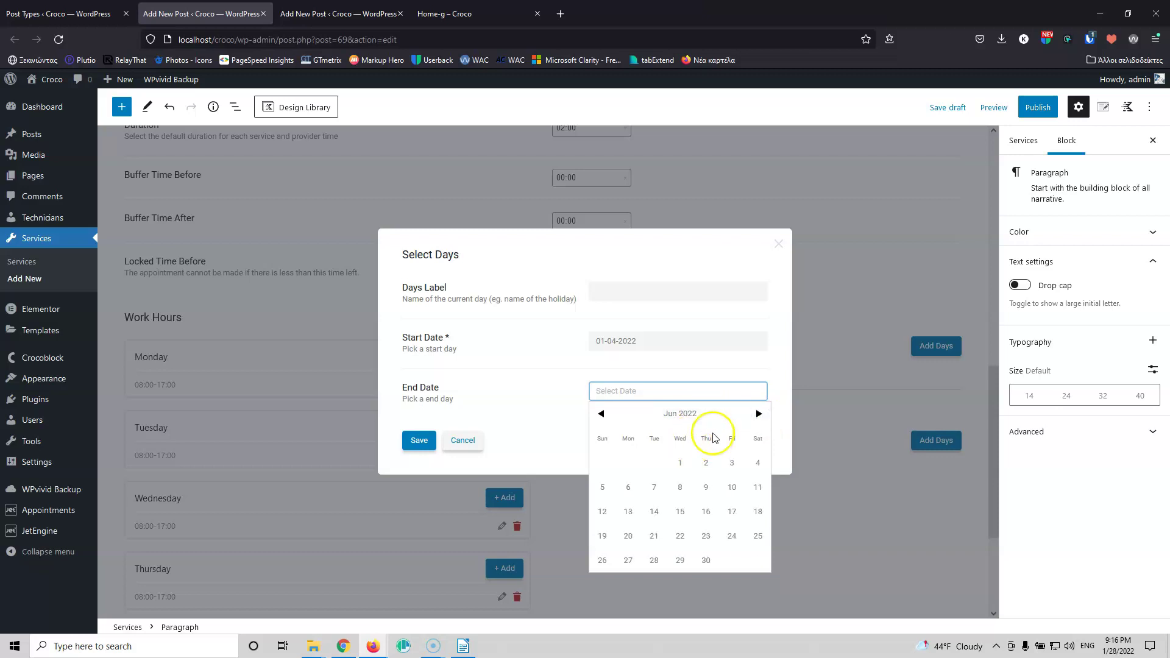
{"action": "left_click", "coordinate": [705, 560]}
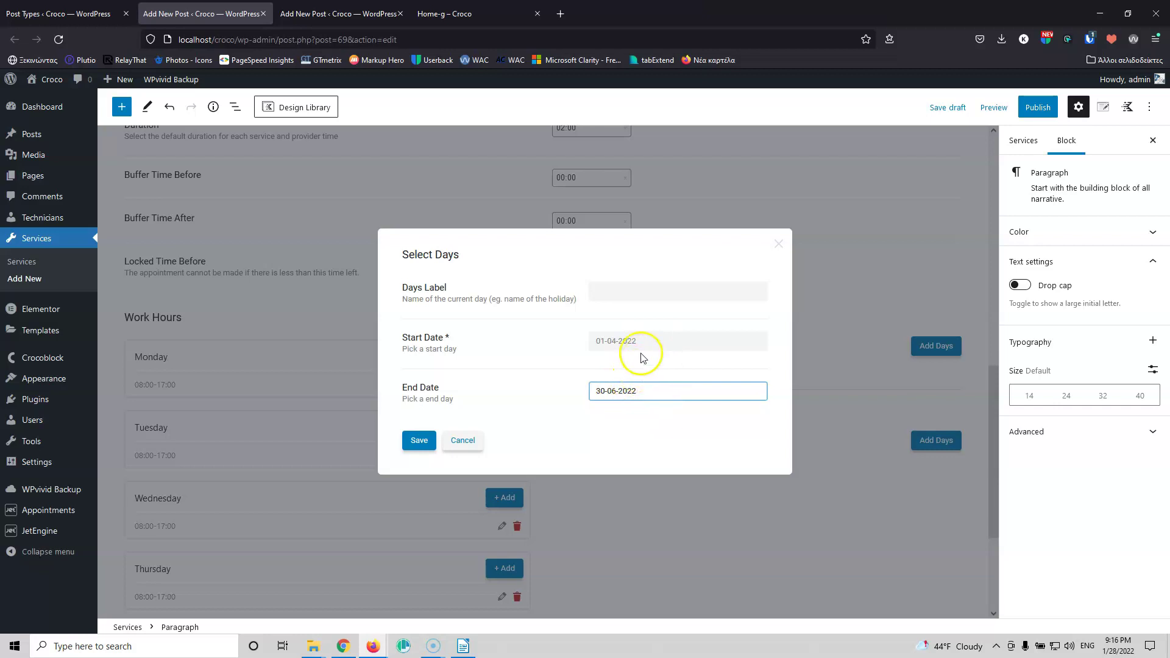
{"action": "left_click", "coordinate": [627, 293]}
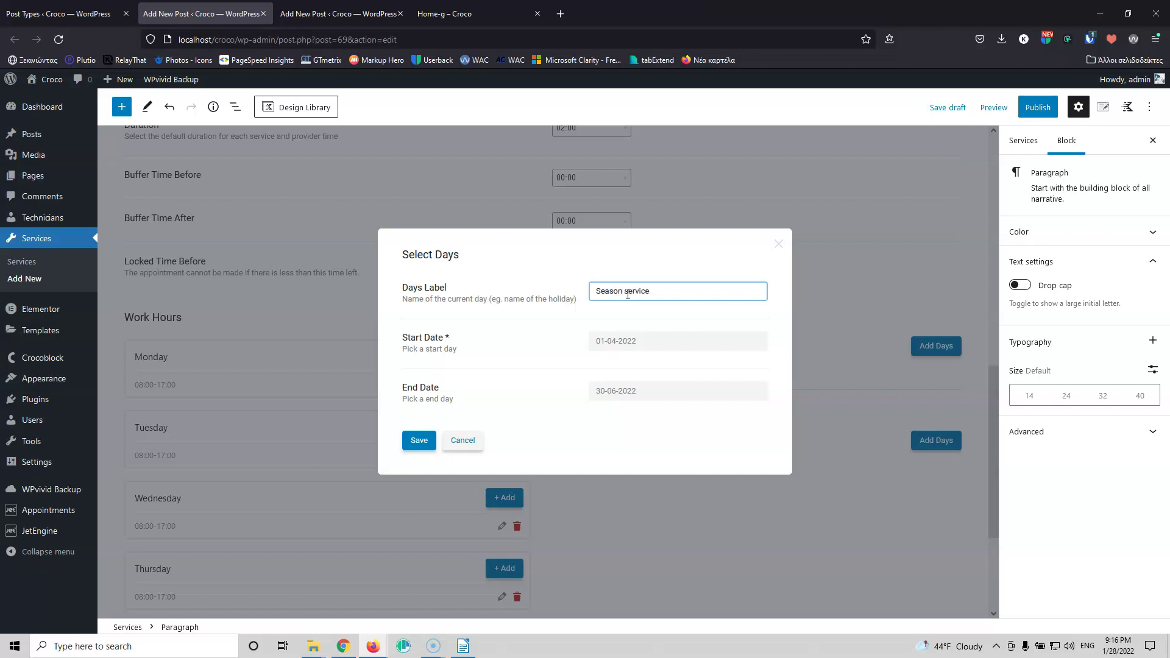
{"action": "left_click", "coordinate": [420, 440]}
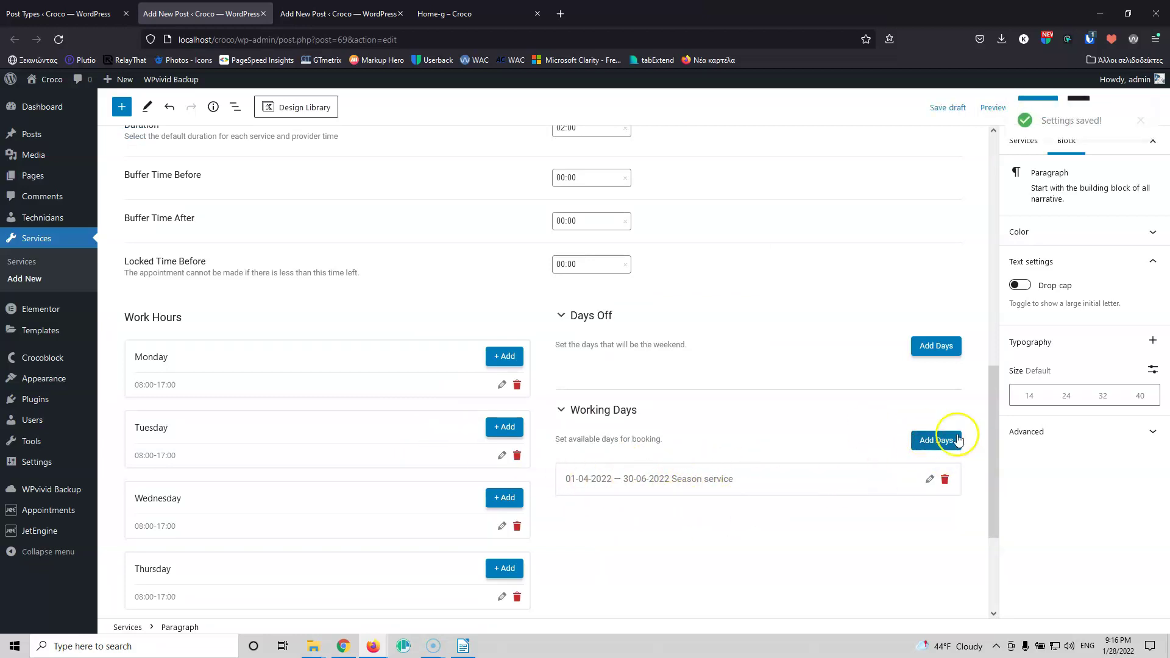
Step: Set auto-mechanic-working-garage-repair-service-1600.jpg as the service's featured image, copying its title into the alt text
{"action": "left_click", "coordinate": [1025, 142]}
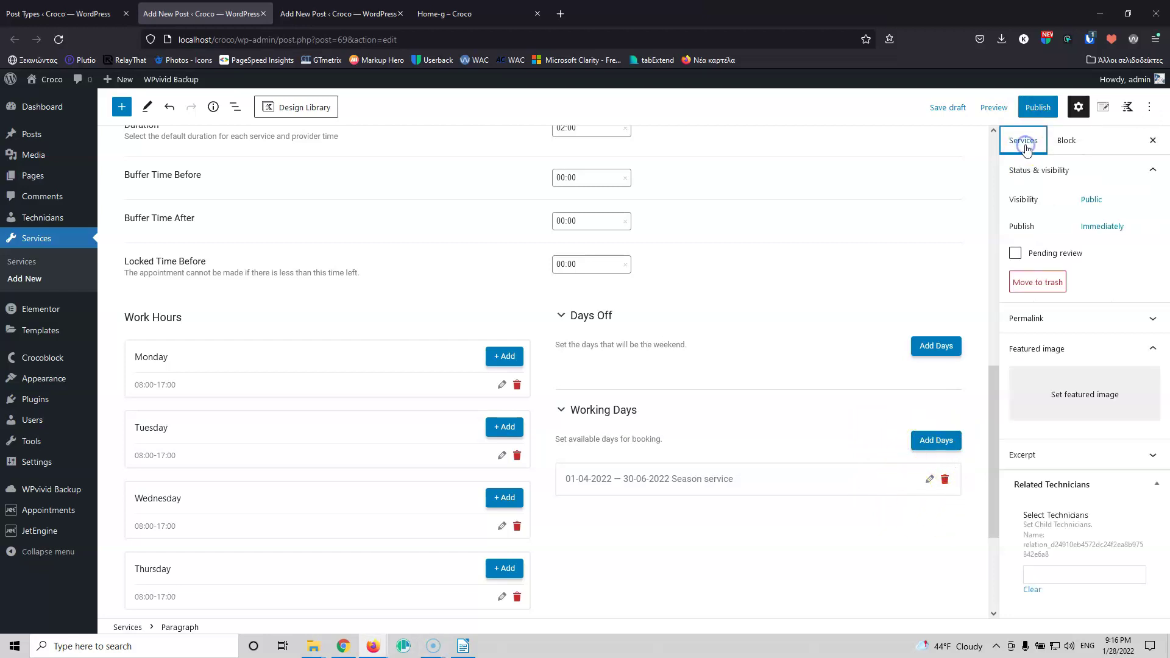
{"action": "left_click", "coordinate": [1095, 397]}
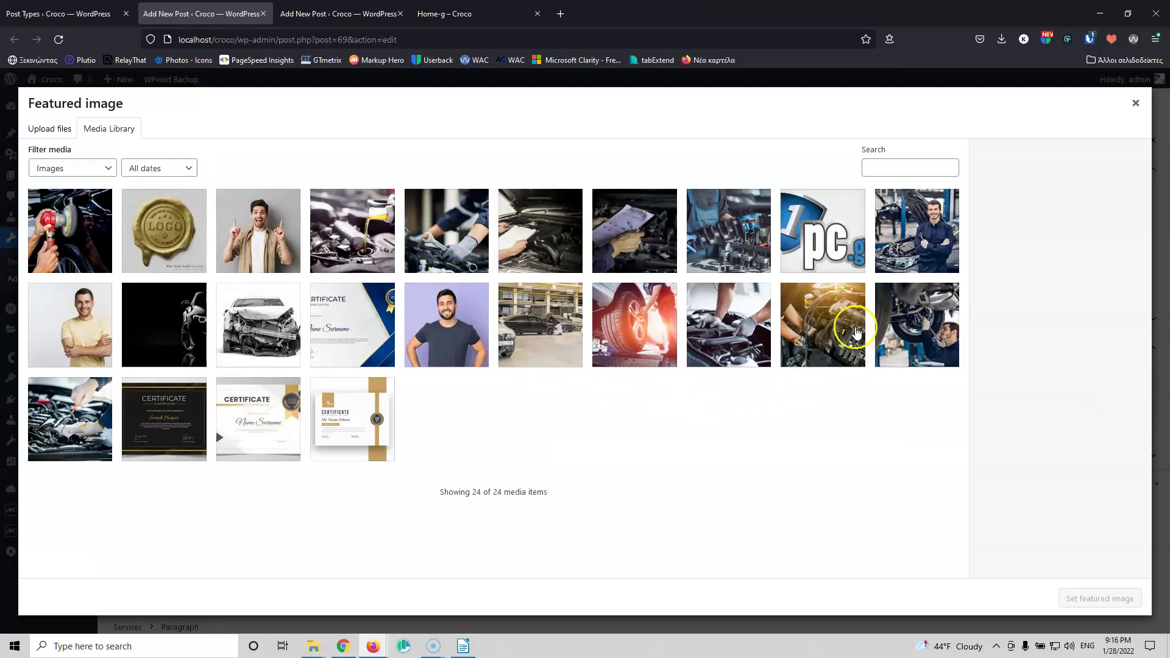
{"action": "left_click", "coordinate": [911, 236]}
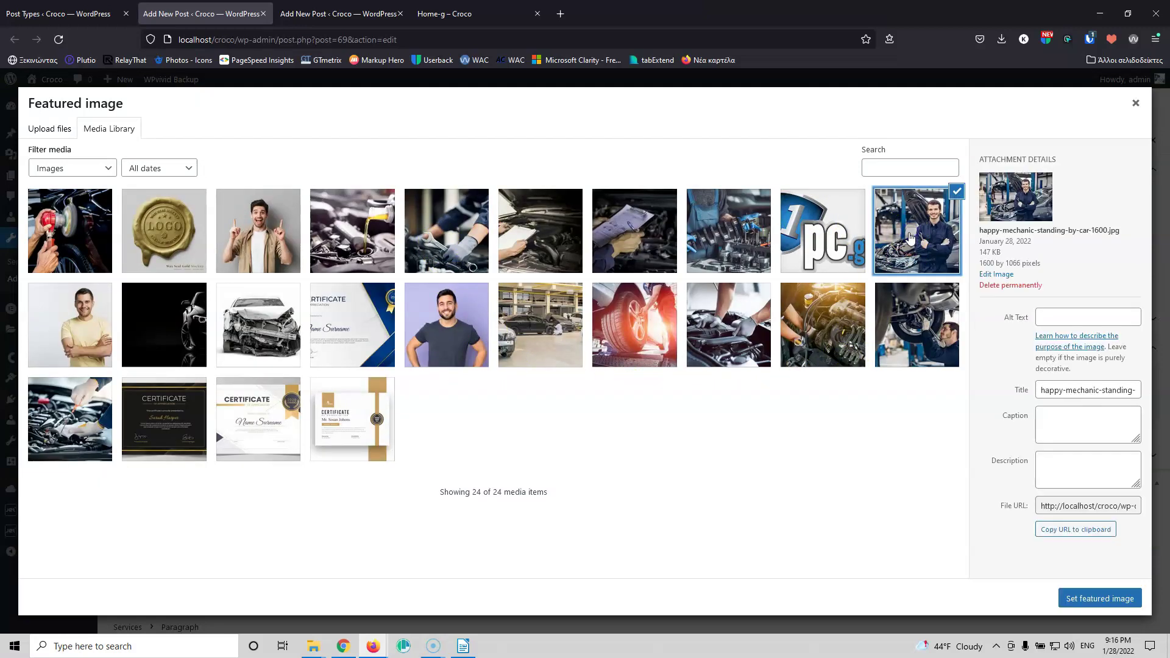
{"action": "left_click", "coordinate": [710, 360]}
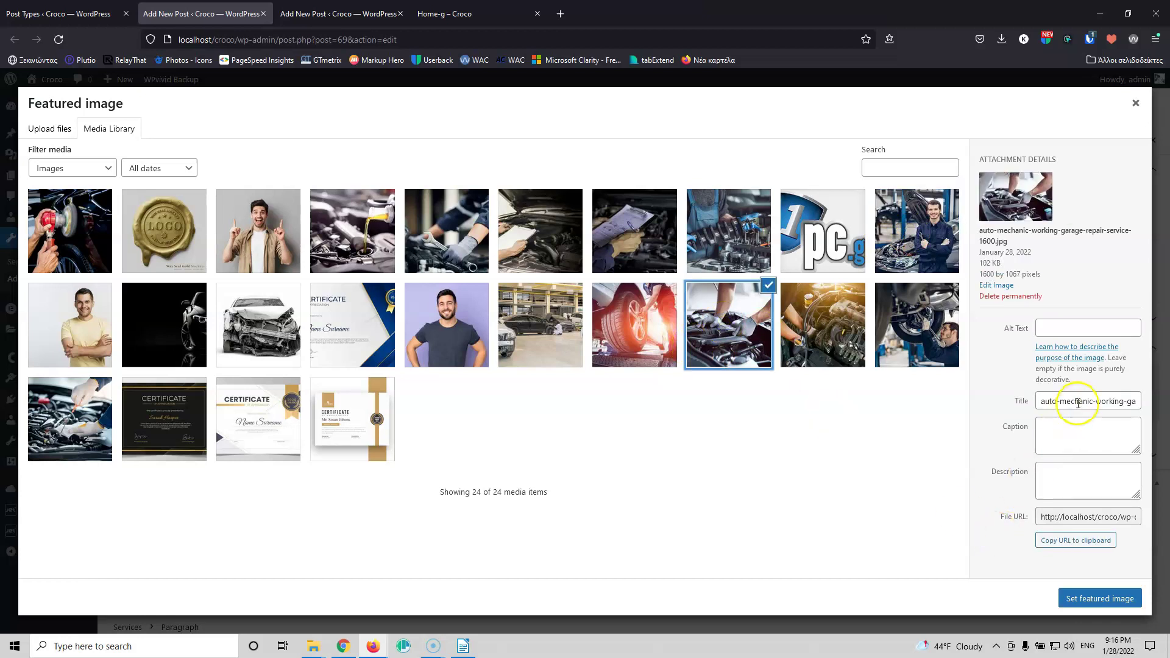
{"action": "triple_click", "coordinate": [1078, 403]}
{"action": "key", "text": "ctrl+c"}
{"action": "left_click", "coordinate": [1095, 328]}
{"action": "key", "text": "ctrl+v"}
{"action": "left_click", "coordinate": [1100, 598]}
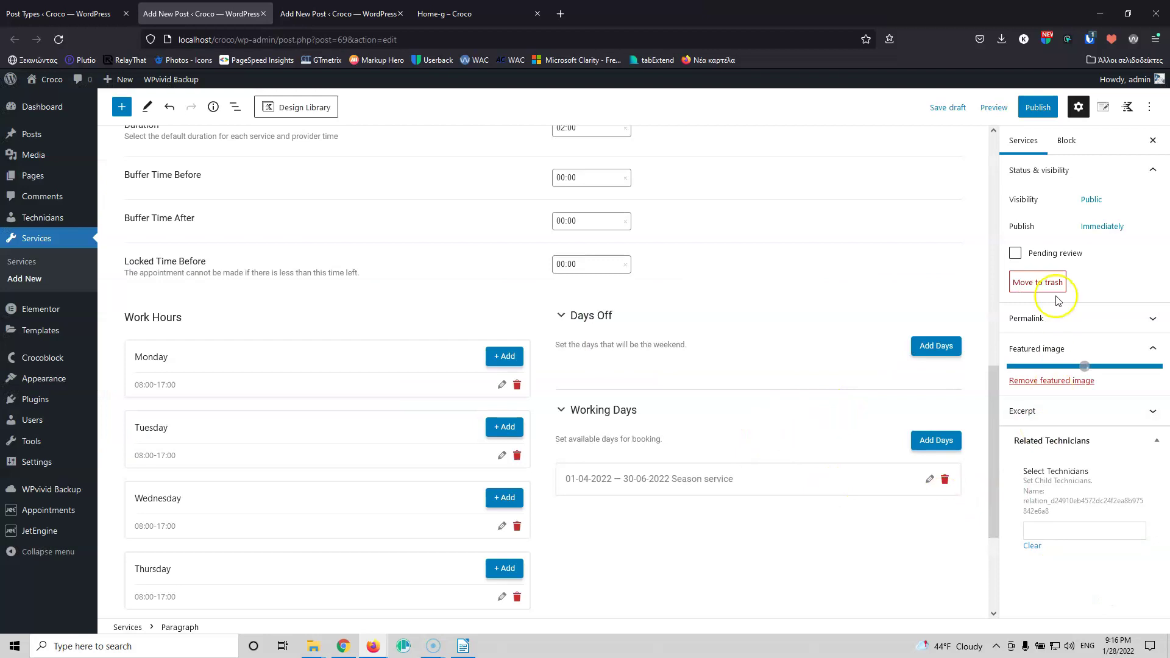
Step: Publish the Season Service post
{"action": "scroll", "coordinate": [1043, 266], "scroll_direction": "down", "scroll_amount": 3}
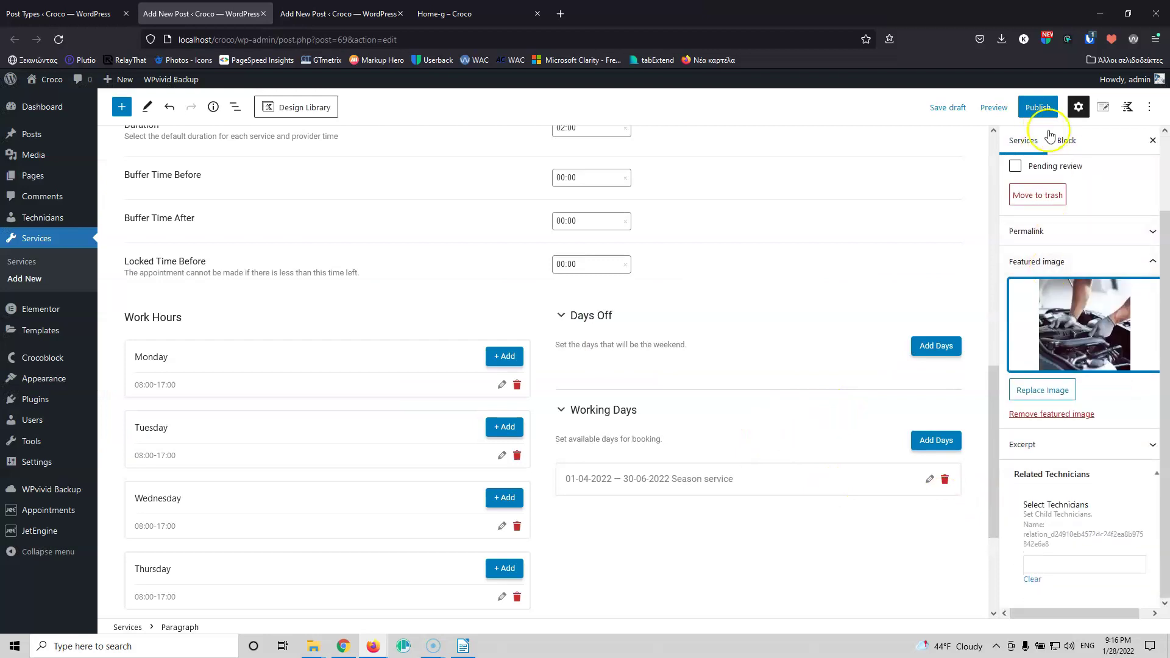
{"action": "left_click", "coordinate": [1043, 108]}
{"action": "left_click", "coordinate": [1045, 108]}
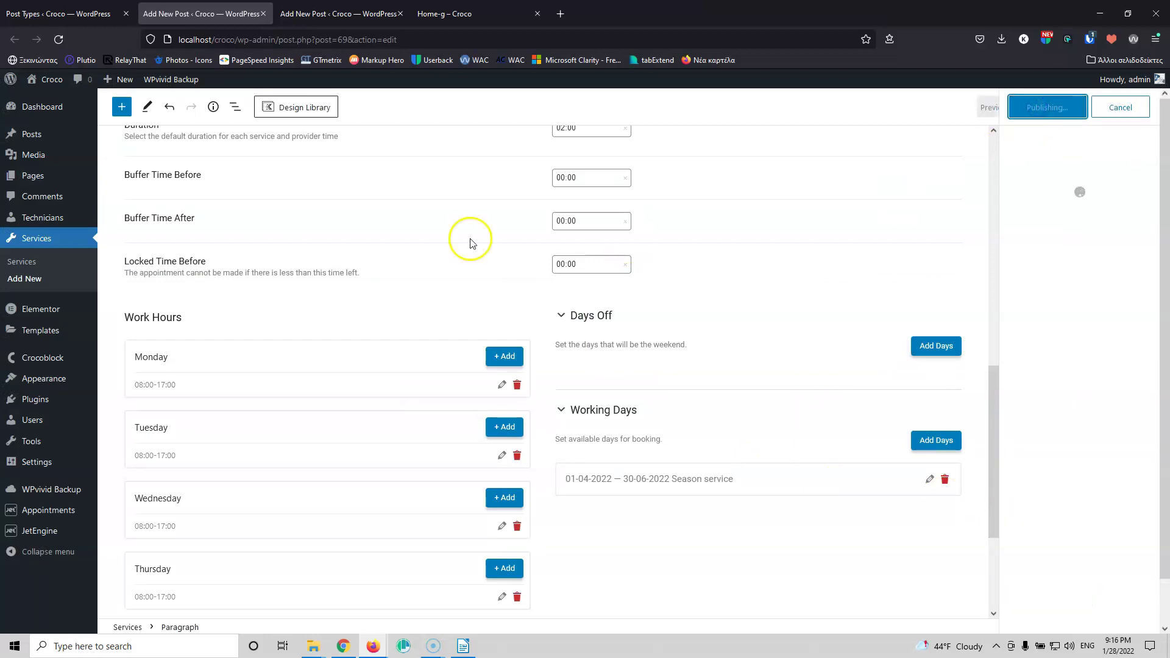
Step: Copy the "Body Shop" service name from the home page and close the published Season Service editor
{"action": "left_click", "coordinate": [444, 13]}
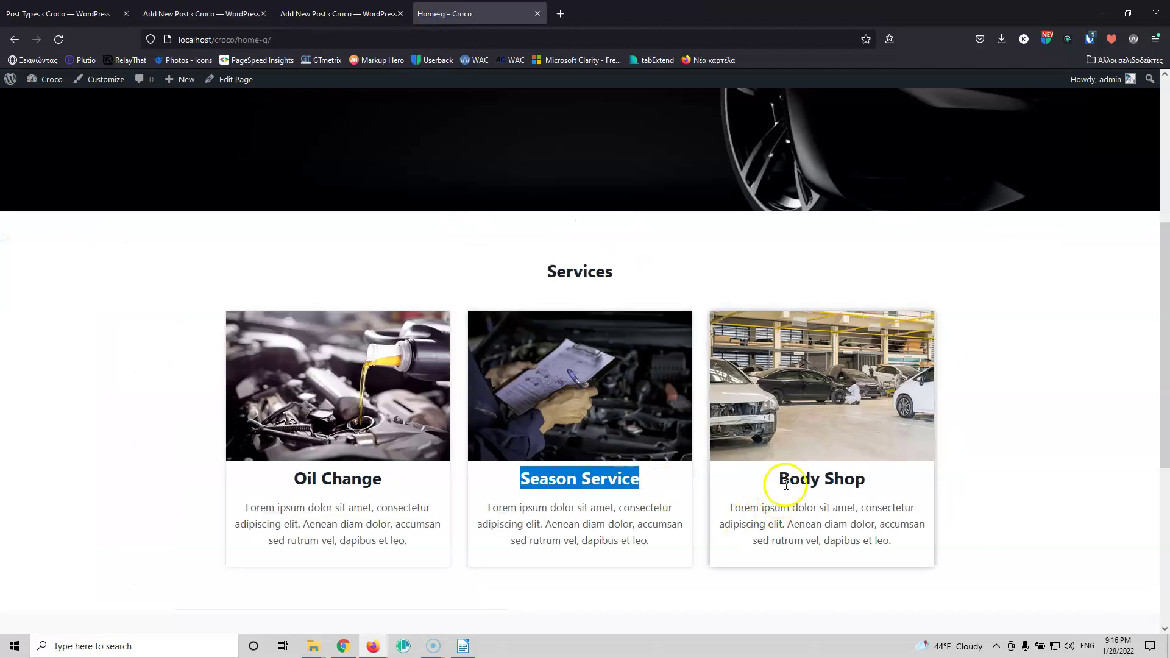
{"action": "triple_click", "coordinate": [790, 480]}
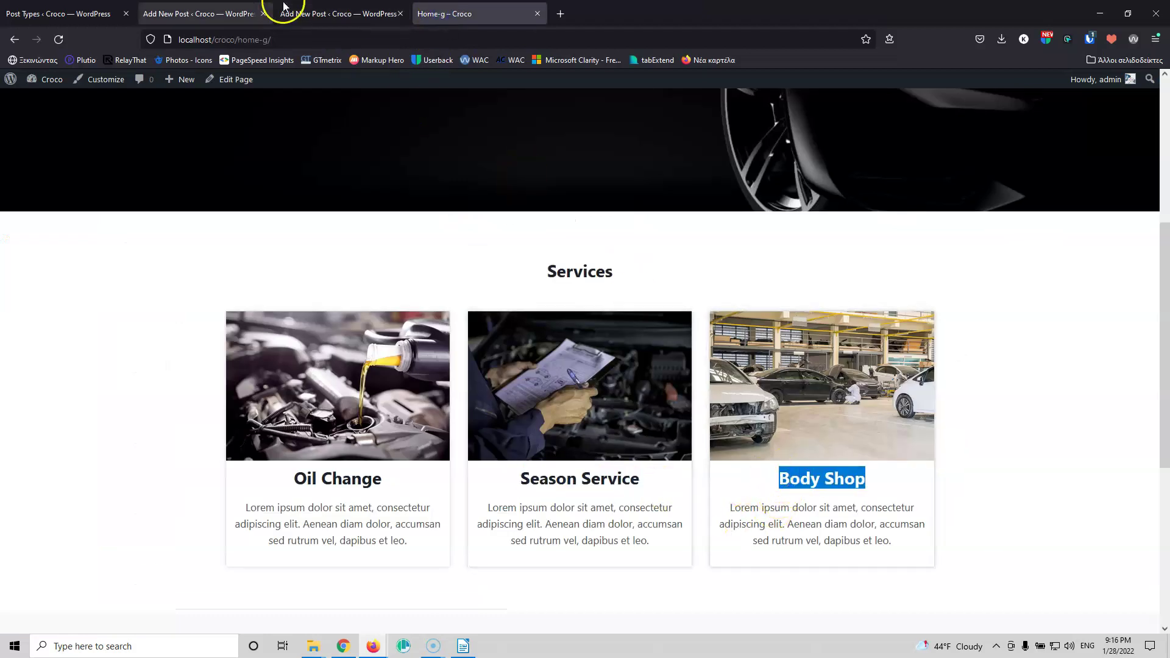
{"action": "left_click", "coordinate": [250, 13]}
{"action": "scroll", "coordinate": [577, 312], "scroll_direction": "up", "scroll_amount": 3}
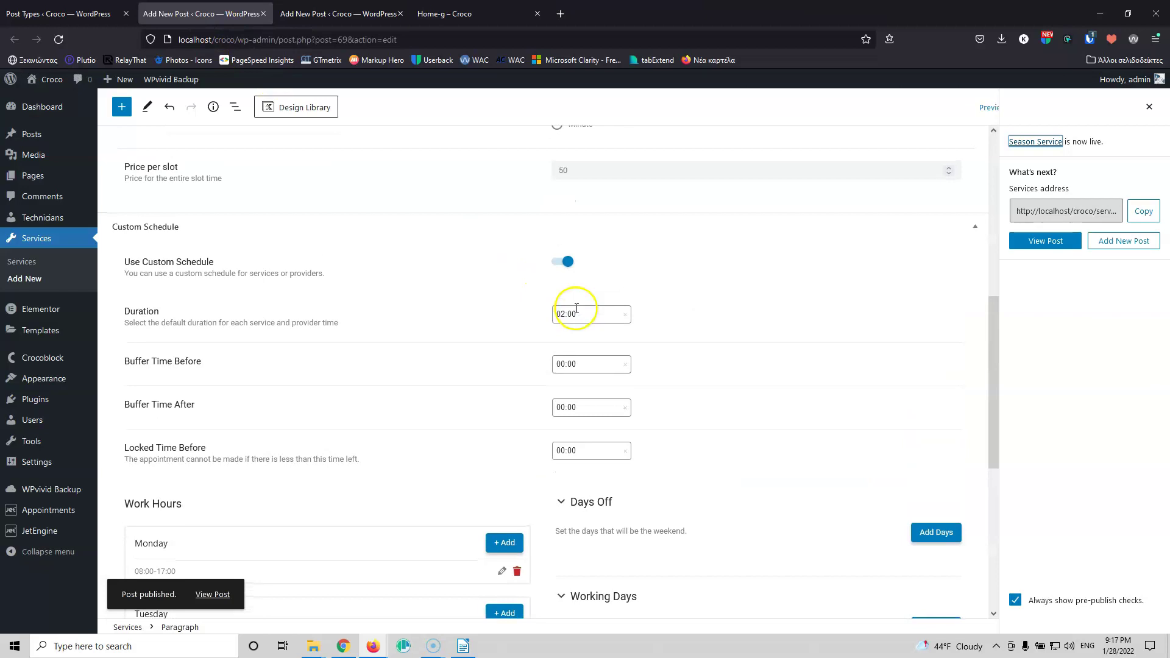
{"action": "scroll", "coordinate": [577, 308], "scroll_direction": "up", "scroll_amount": 7}
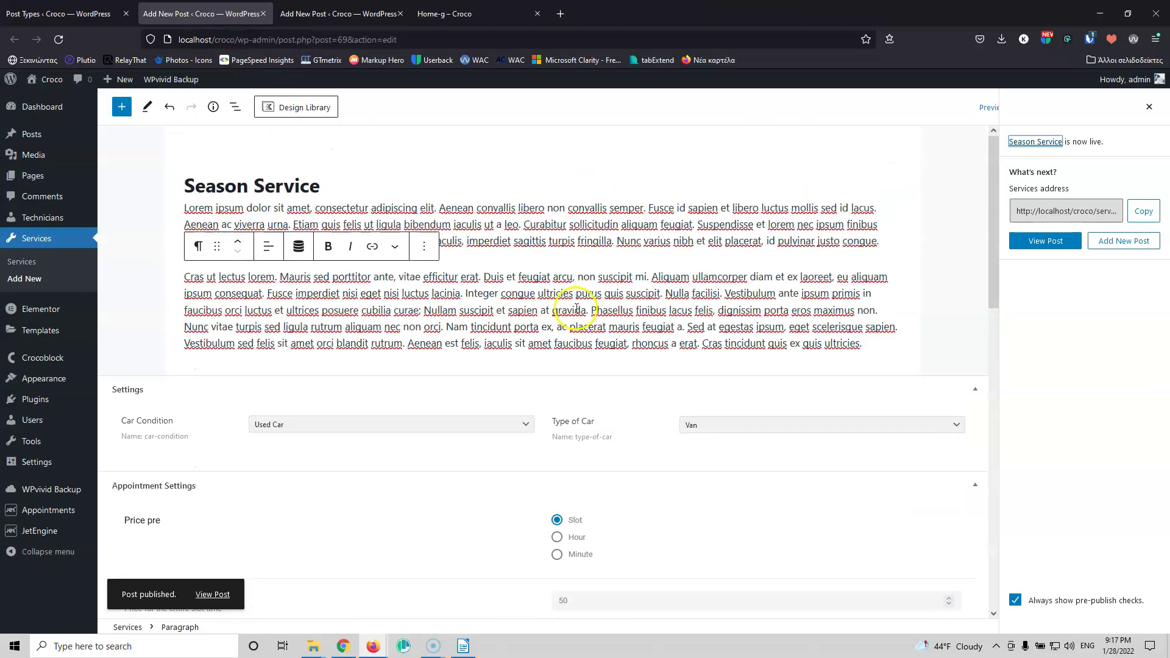
{"action": "left_click", "coordinate": [263, 13]}
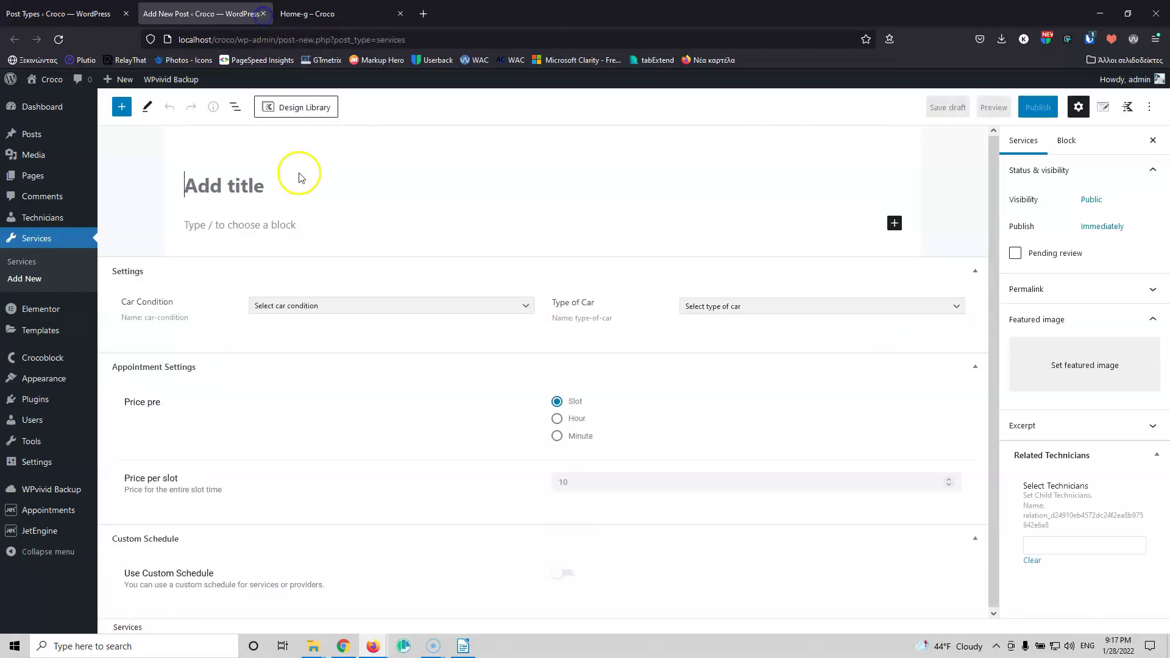
Step: Title the new service post "Change tyres"
{"action": "left_click", "coordinate": [257, 188]}
{"action": "type", "text": "Ca"}
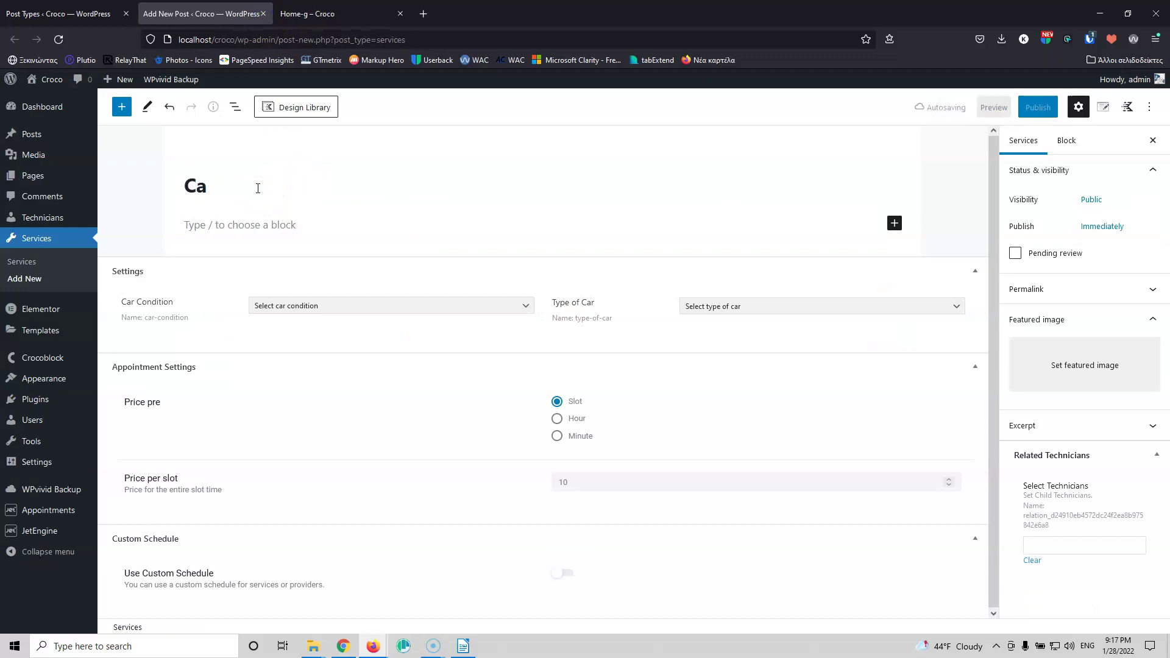
{"action": "key", "text": "BackSpace"}
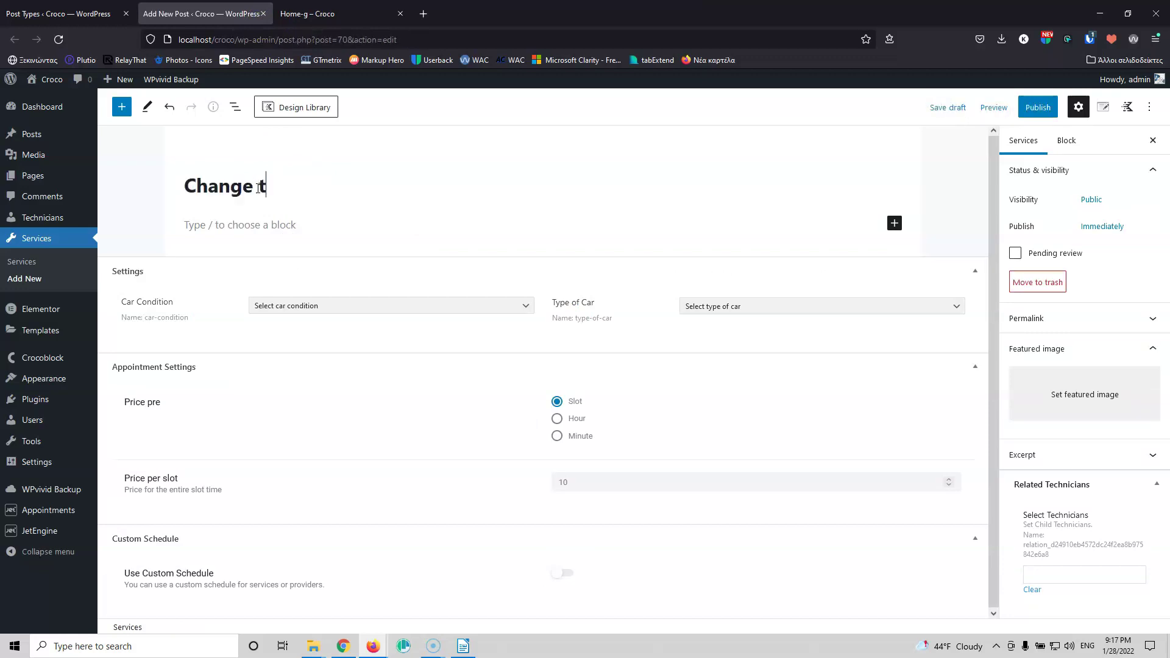
Step: Fill the Change tyres post's content with the lorem ipsum paragraphs
{"action": "left_click", "coordinate": [290, 216]}
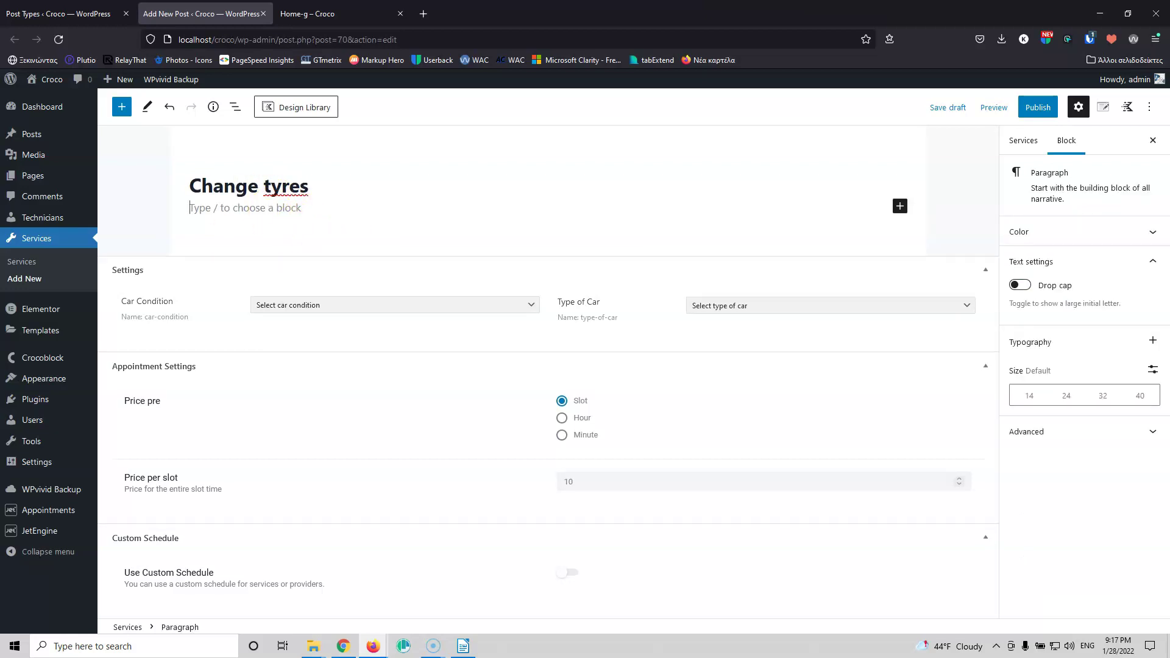
{"action": "left_click", "coordinate": [318, 210]}
{"action": "key", "text": "ctrl+v"}
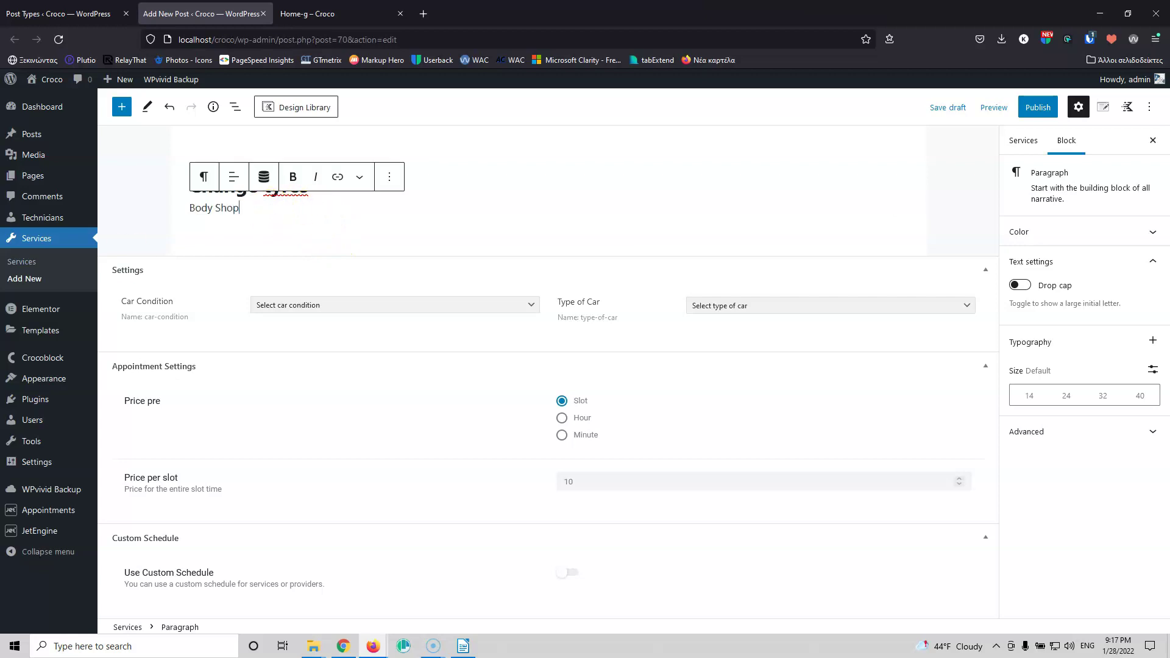
{"action": "left_click", "coordinate": [208, 211]}
{"action": "key", "text": "ctrl+v"}
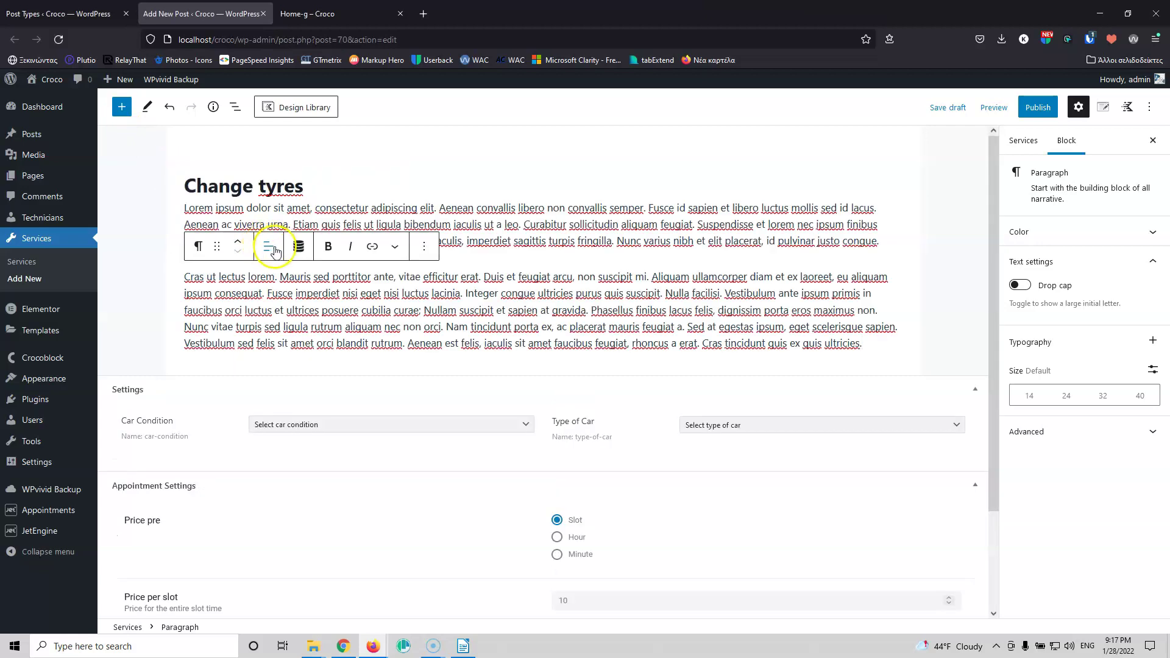
Step: Set the service's car condition to Used Car and its type of car to Car
{"action": "left_click", "coordinate": [328, 425]}
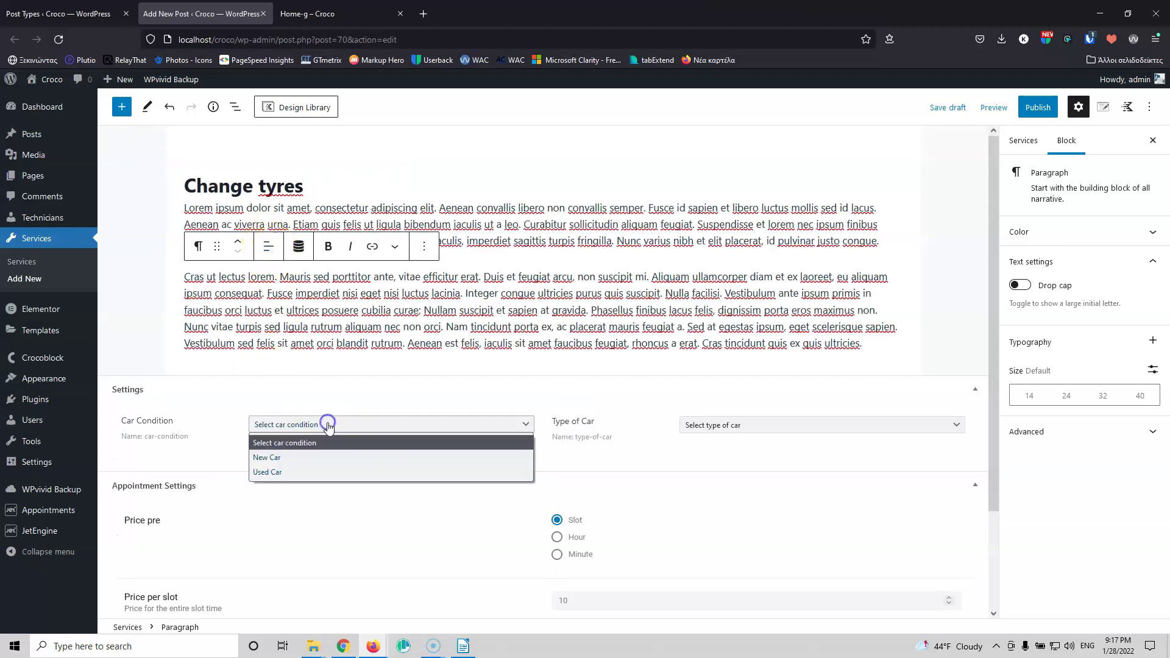
{"action": "left_click", "coordinate": [311, 473]}
{"action": "left_click", "coordinate": [763, 426]}
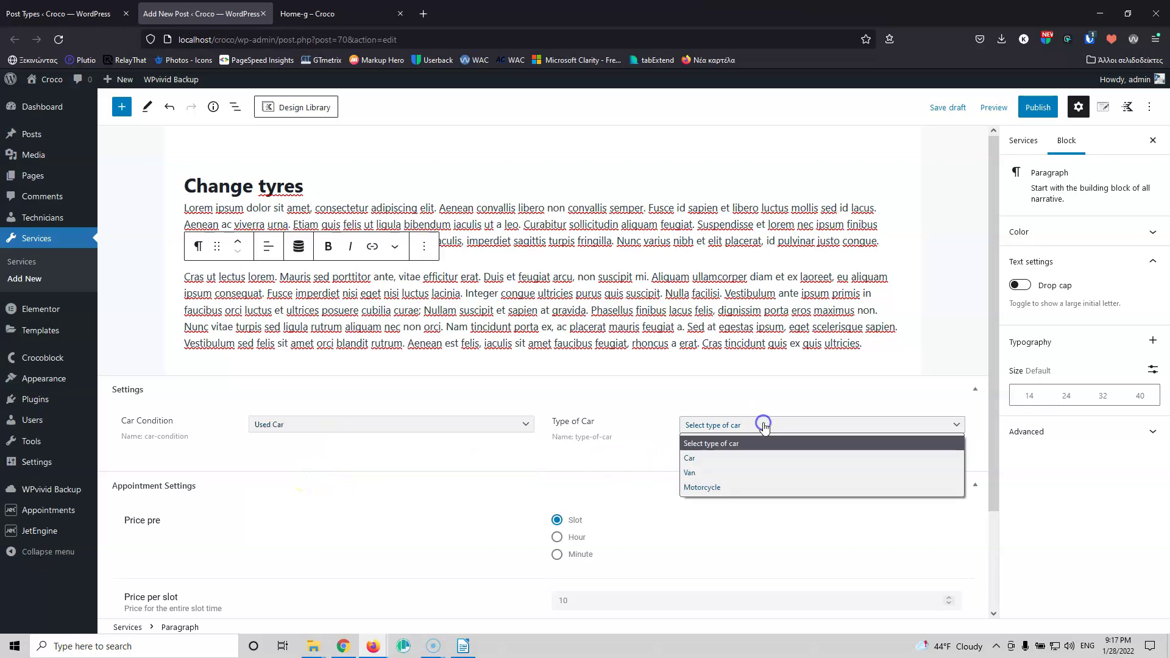
{"action": "left_click", "coordinate": [742, 458]}
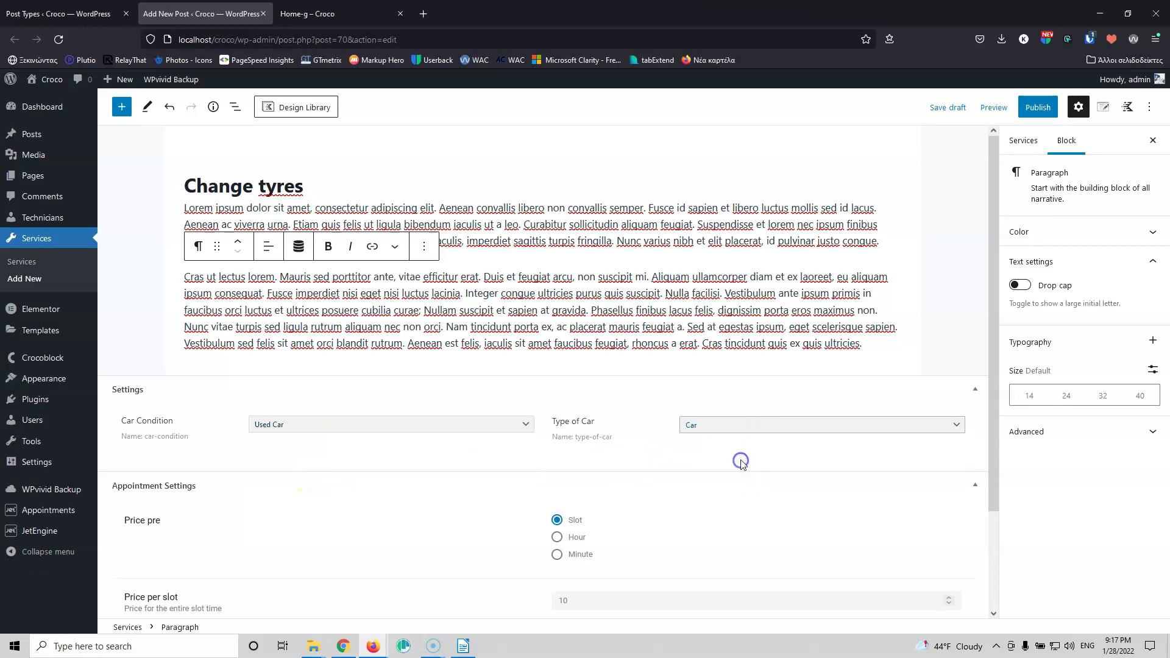
Step: Set the service's price per slot to 100 and dismiss the saved-settings notifications
{"action": "scroll", "coordinate": [381, 318], "scroll_direction": "down", "scroll_amount": 1}
{"action": "scroll", "coordinate": [382, 318], "scroll_direction": "down", "scroll_amount": 1}
{"action": "left_click", "coordinate": [556, 482]}
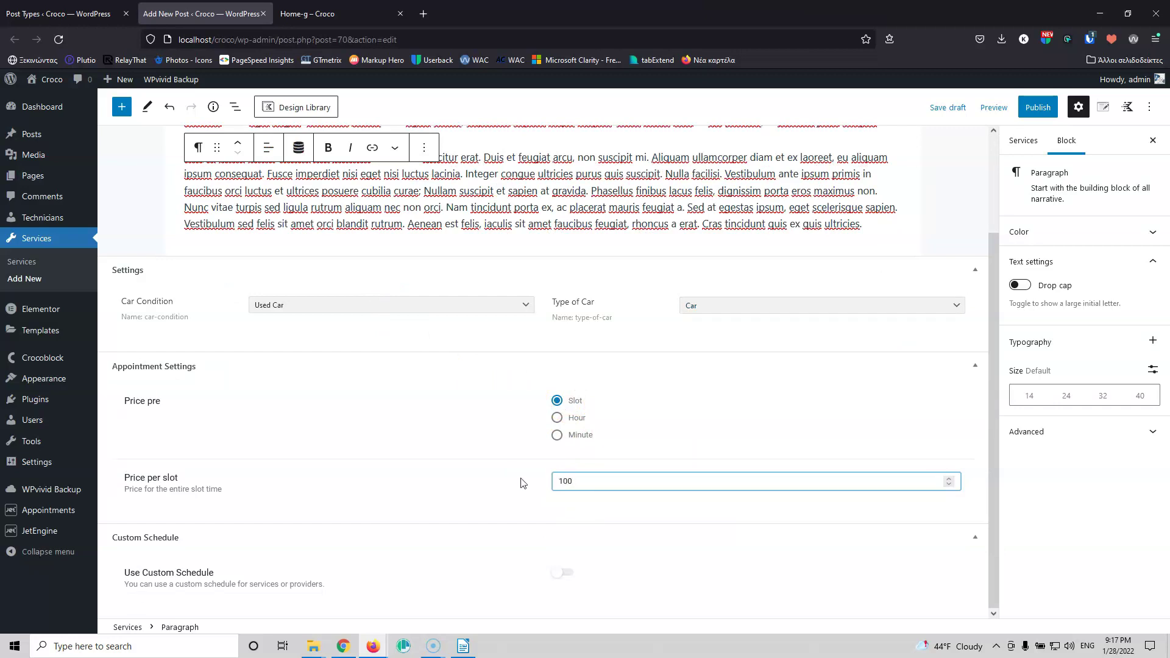
{"action": "type", "text": "0"}
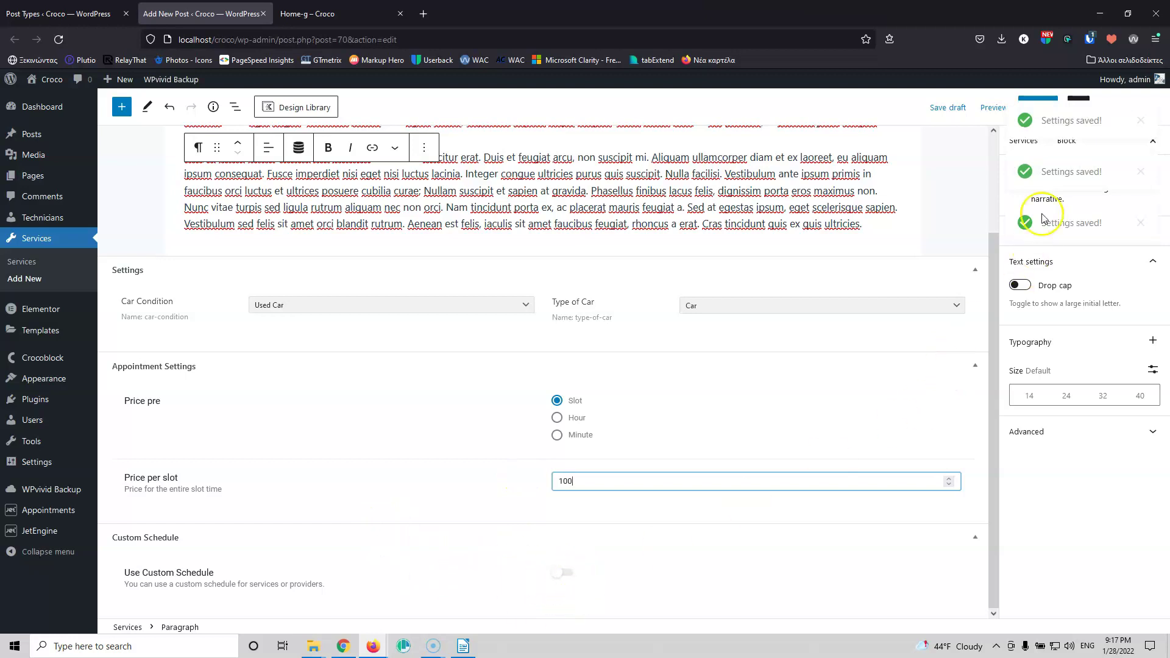
{"action": "left_click", "coordinate": [1140, 222]}
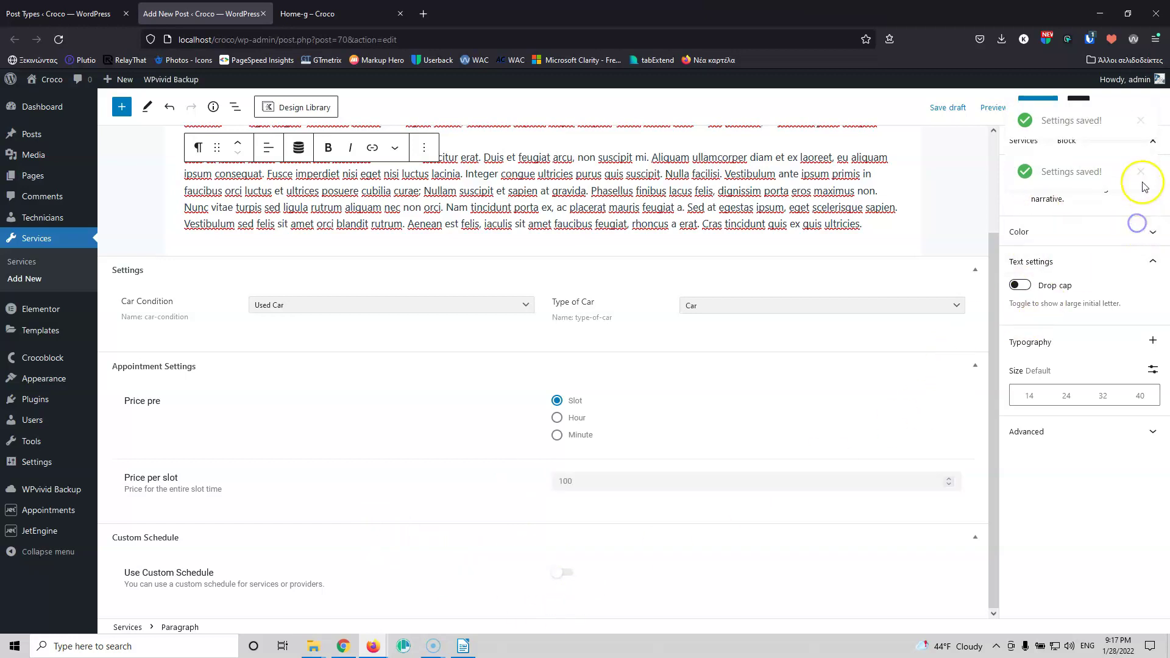
{"action": "left_click", "coordinate": [1140, 171]}
{"action": "left_click", "coordinate": [1141, 120]}
Step: Set automotive-suspension-test-brake-test-rolls-auto-repair-service-1600.jpg as the service's featured image, pasting the copied lorem ipsum text as alt text
{"action": "left_click", "coordinate": [1024, 140]}
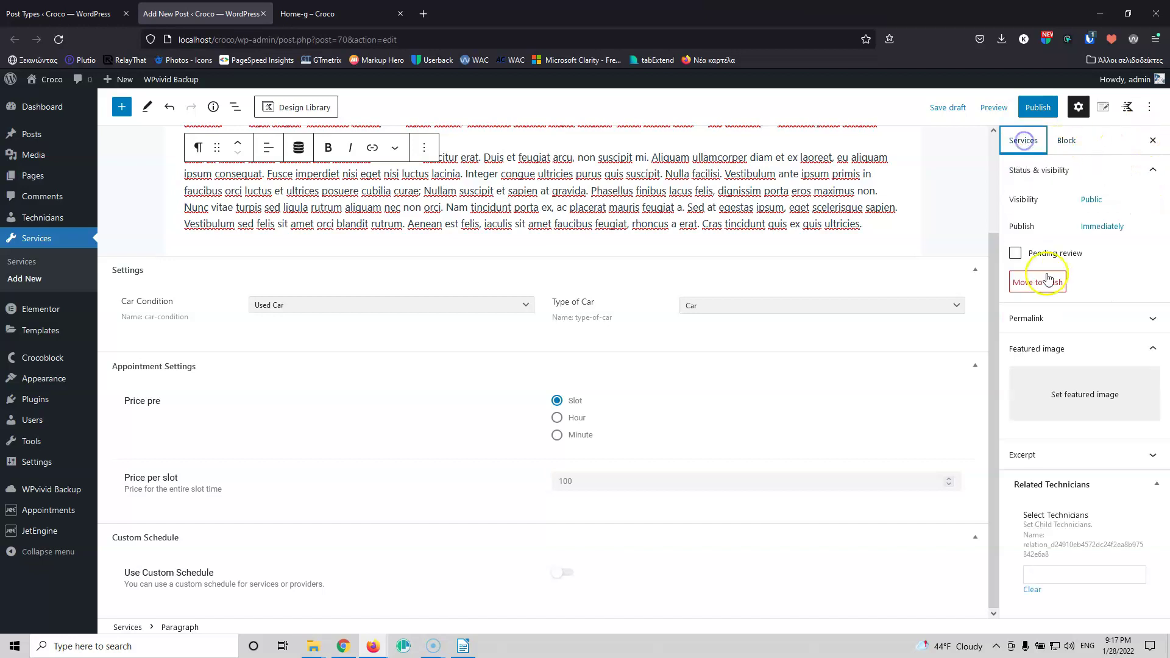
{"action": "left_click", "coordinate": [1076, 403]}
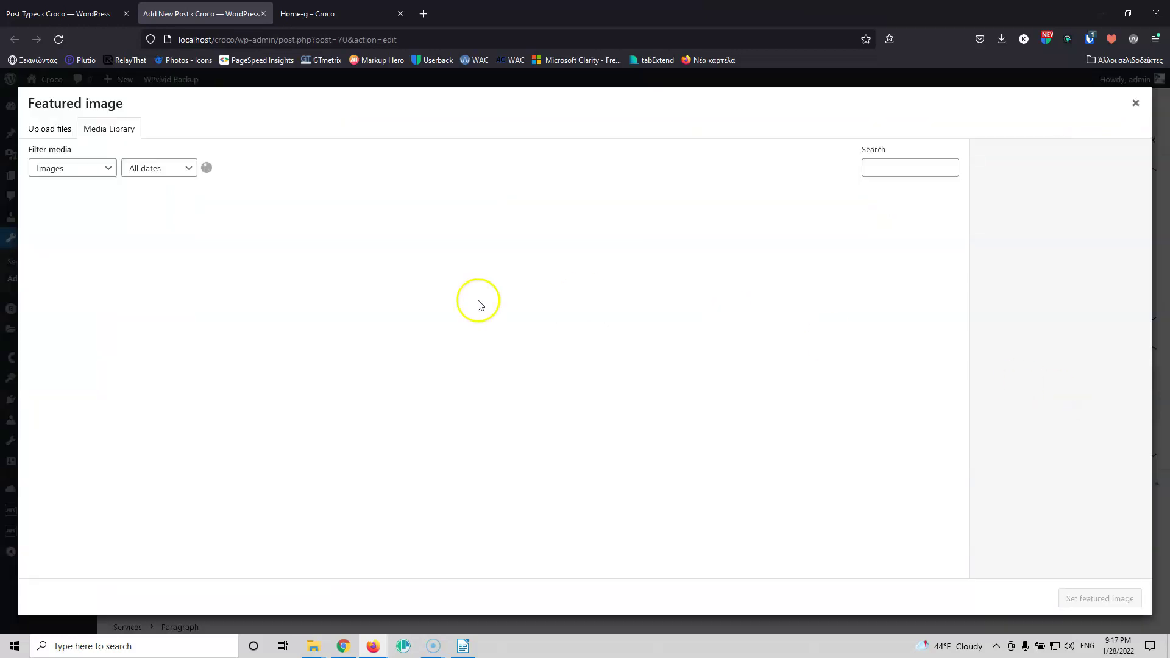
{"action": "left_click", "coordinate": [633, 314]}
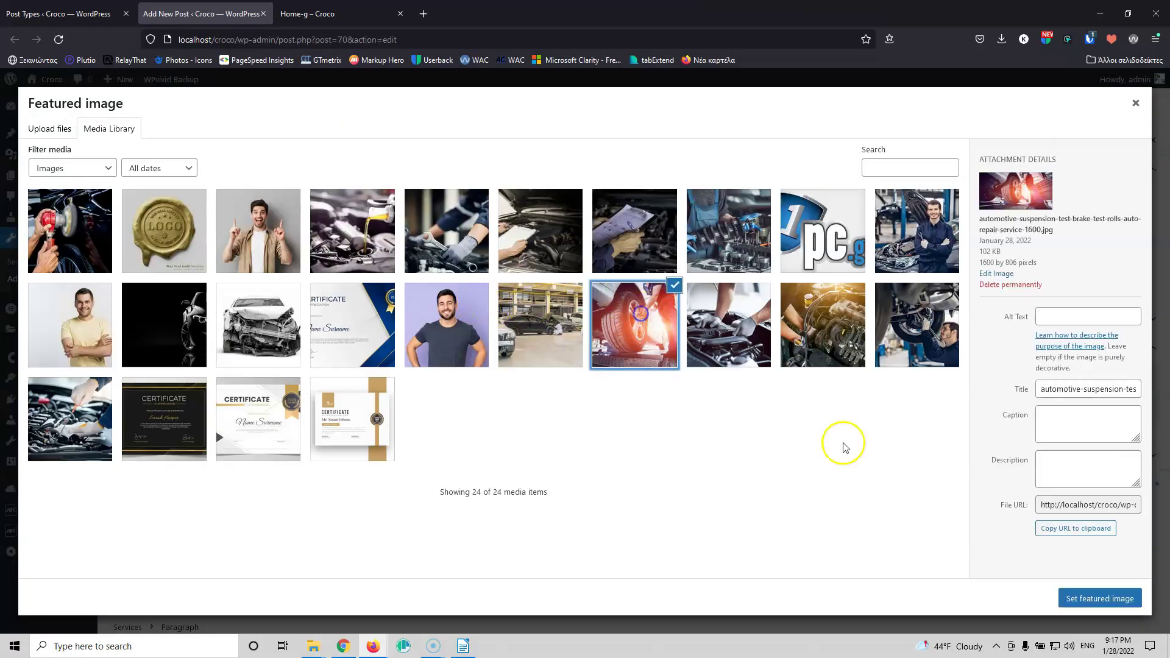
{"action": "left_click", "coordinate": [1090, 388]}
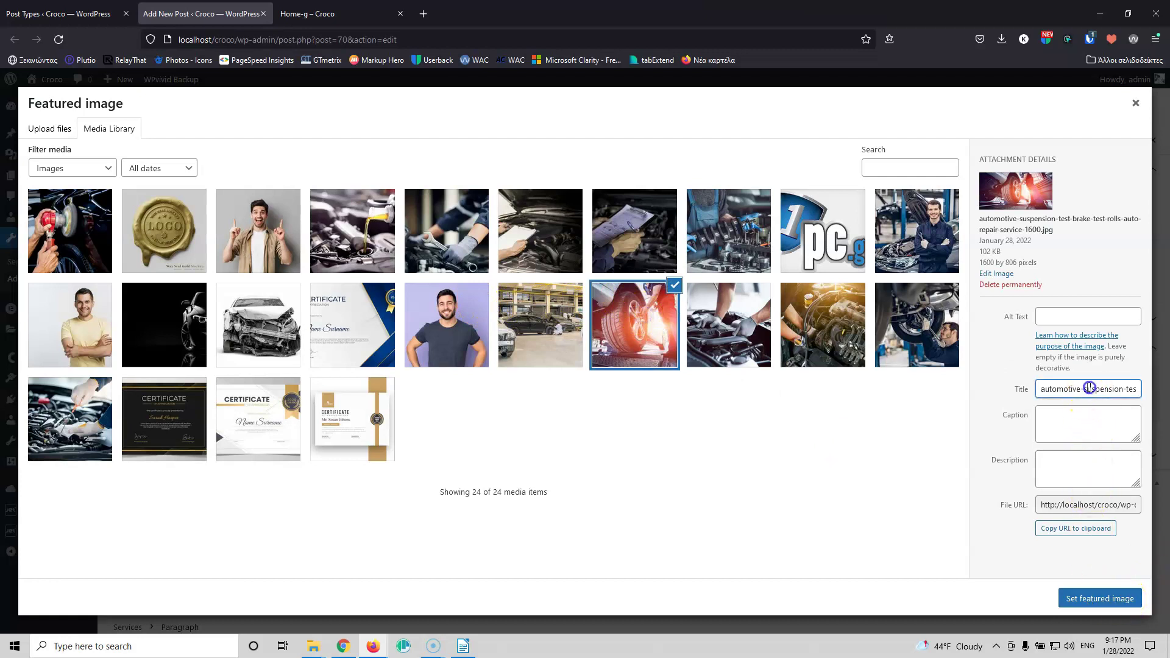
{"action": "left_click", "coordinate": [1089, 317]}
{"action": "key", "text": "ctrl+v"}
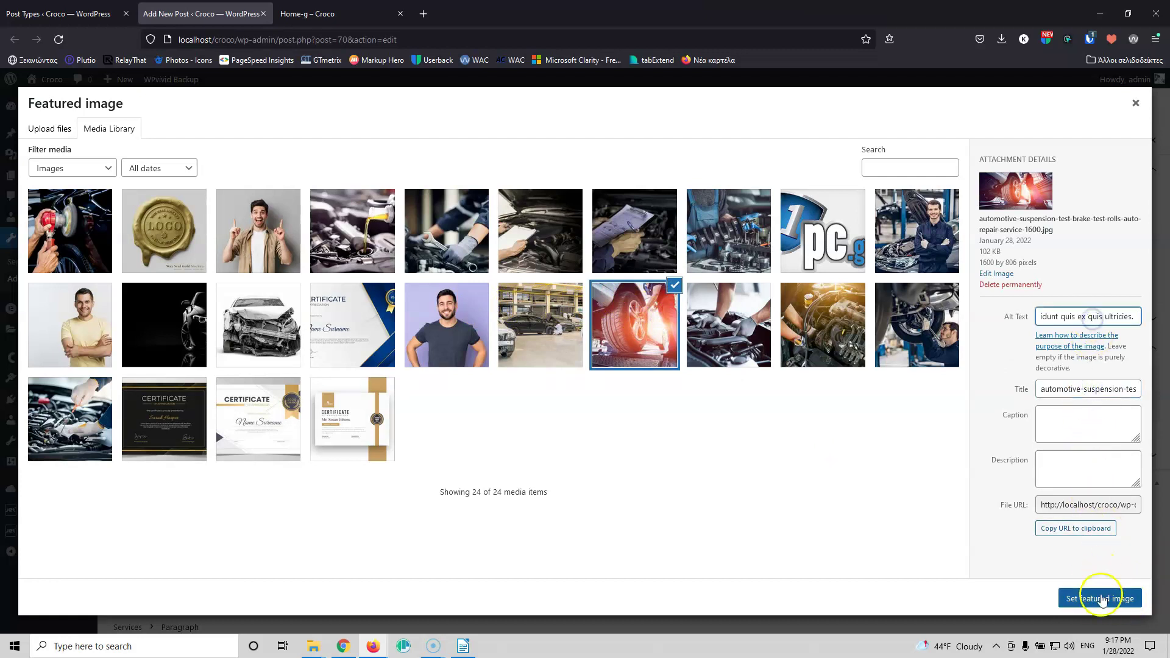
{"action": "left_click", "coordinate": [1100, 599]}
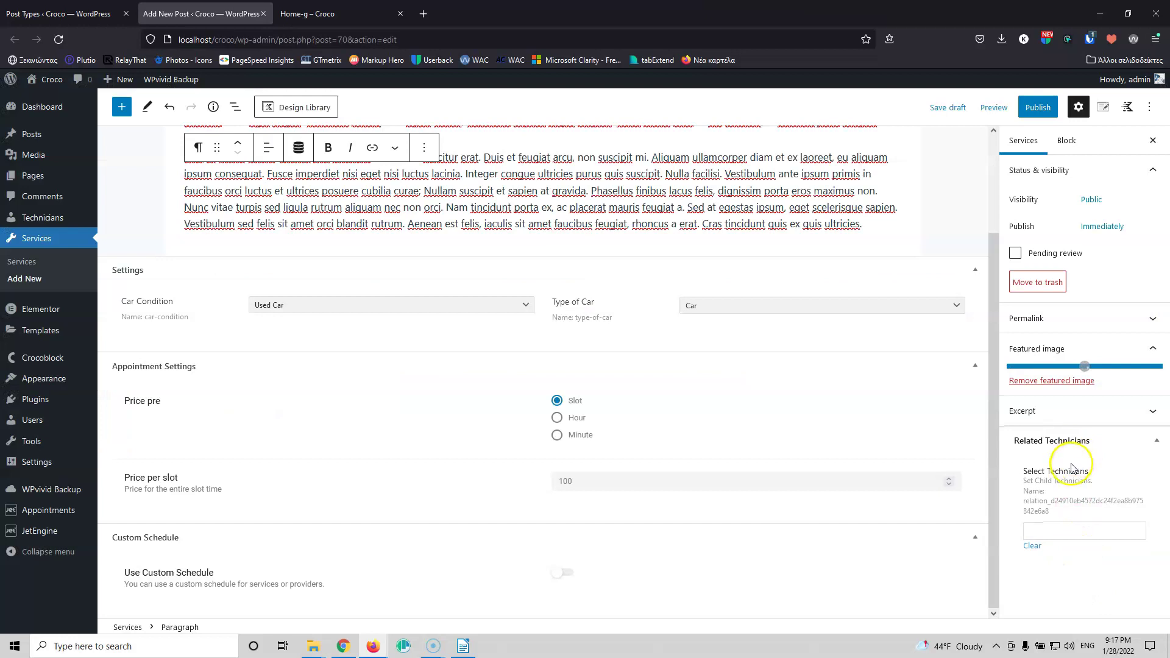
Step: Publish the Change tyres post
{"action": "left_click", "coordinate": [1039, 107]}
{"action": "left_click", "coordinate": [1046, 108]}
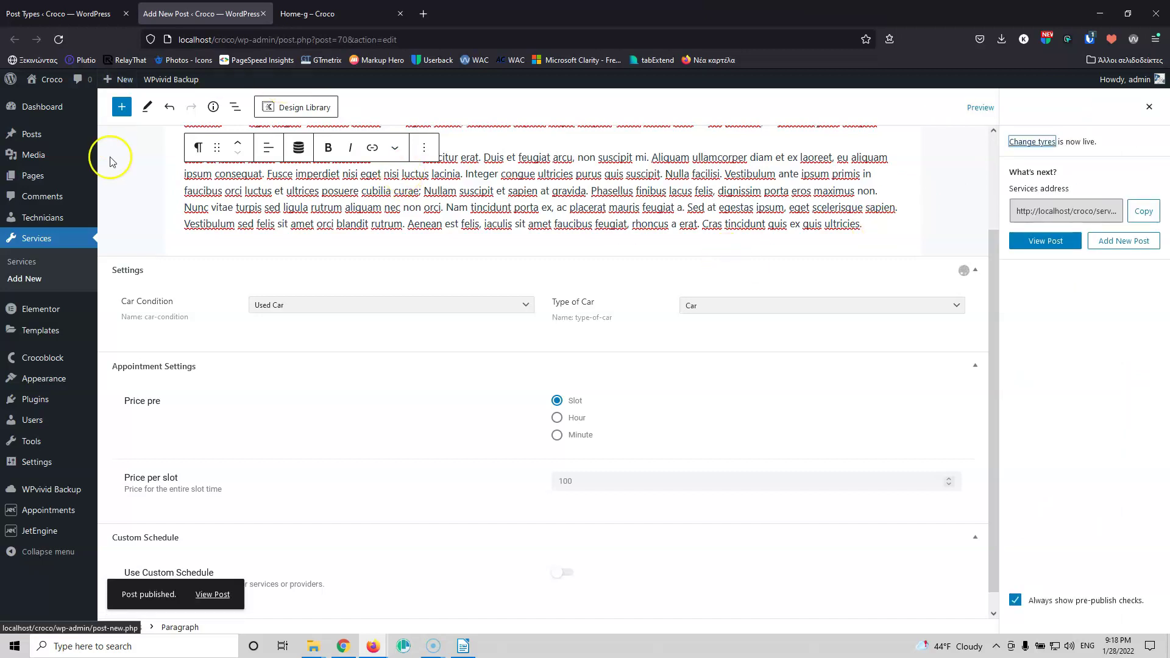
Step: Add a new technician post with the technician's first name as title and the lorem ipsum paragraphs as content
{"action": "left_click", "coordinate": [50, 220]}
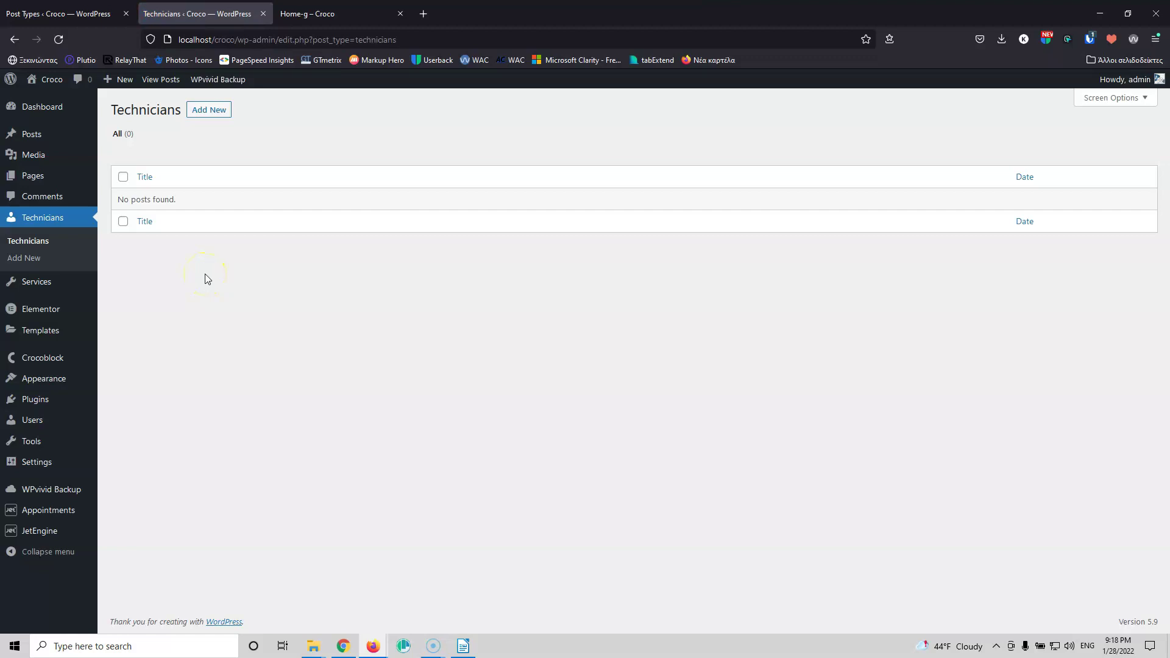
{"action": "left_click", "coordinate": [220, 111]}
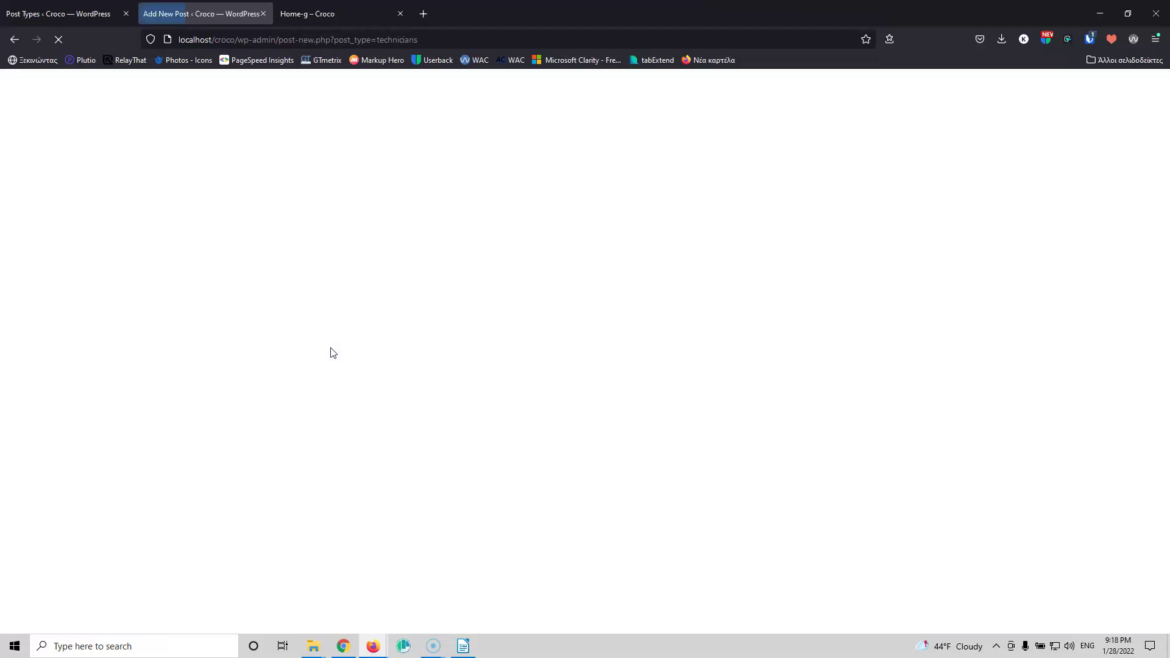
{"action": "left_click", "coordinate": [344, 346]}
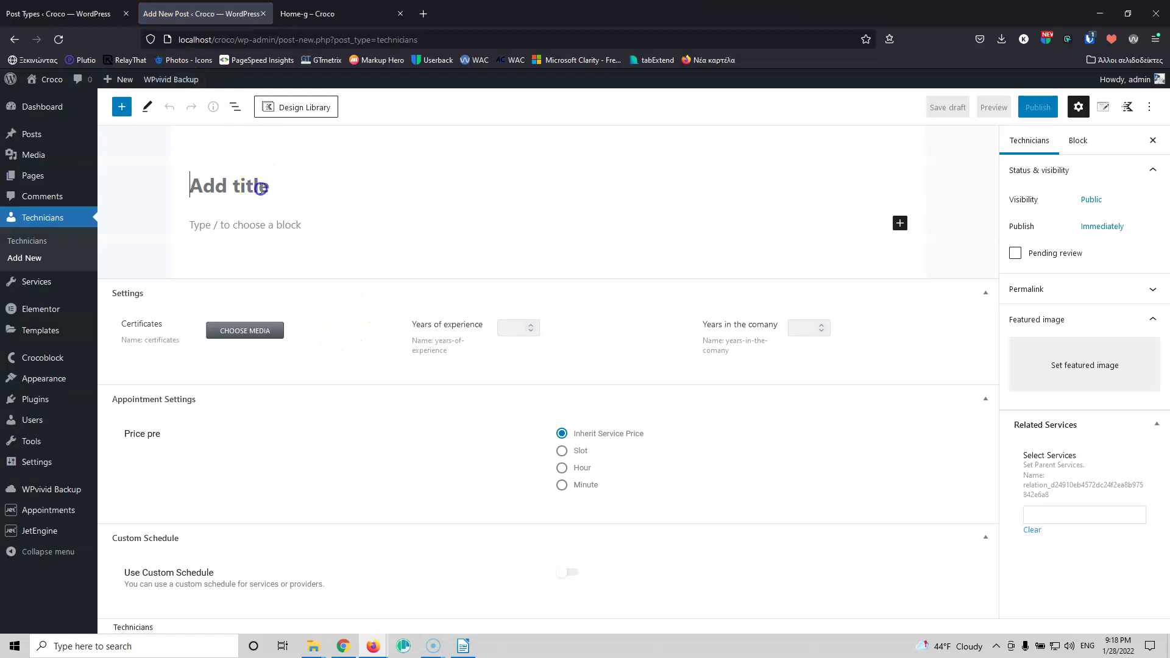
{"action": "type", "text": "John"}
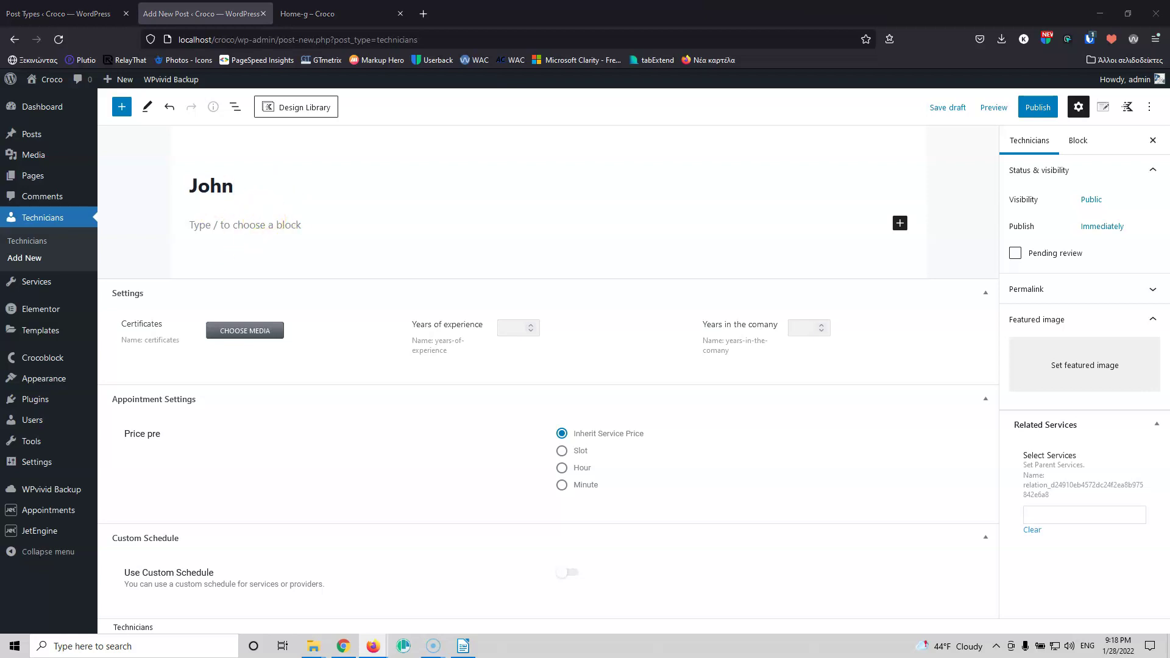
{"action": "left_click", "coordinate": [224, 225]}
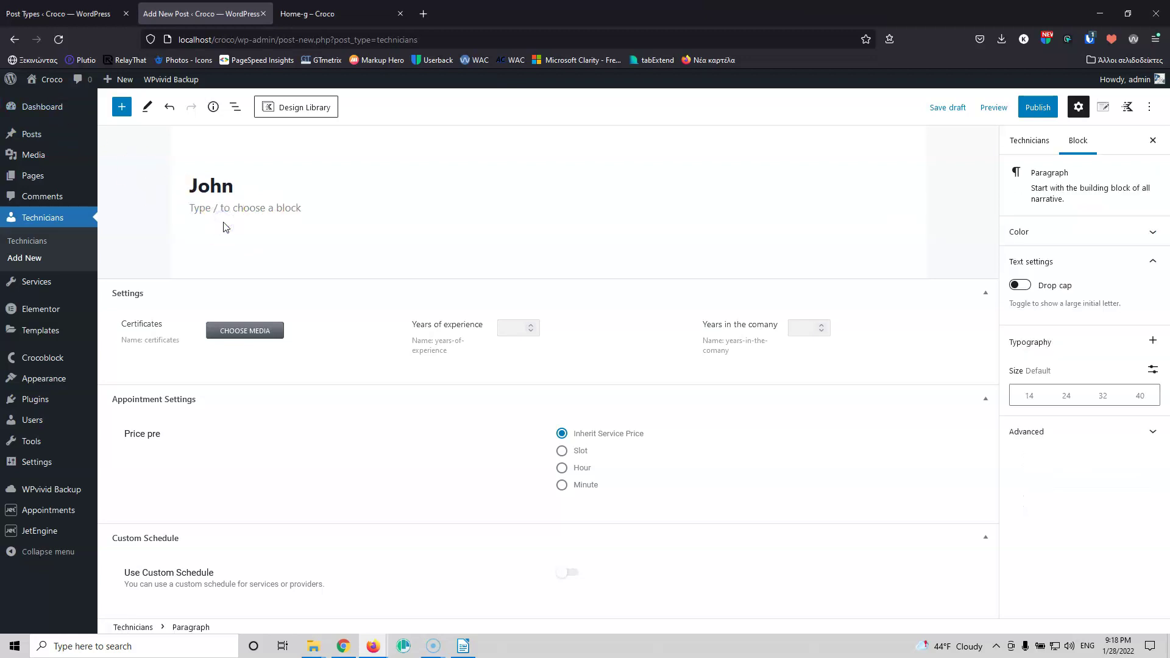
{"action": "key", "text": "ctrl+v"}
Step: Choose 6-1600.jpg as the technician's certificate, copying its title 6-1600 into the alt text
{"action": "scroll", "coordinate": [226, 317], "scroll_direction": "down", "scroll_amount": 2}
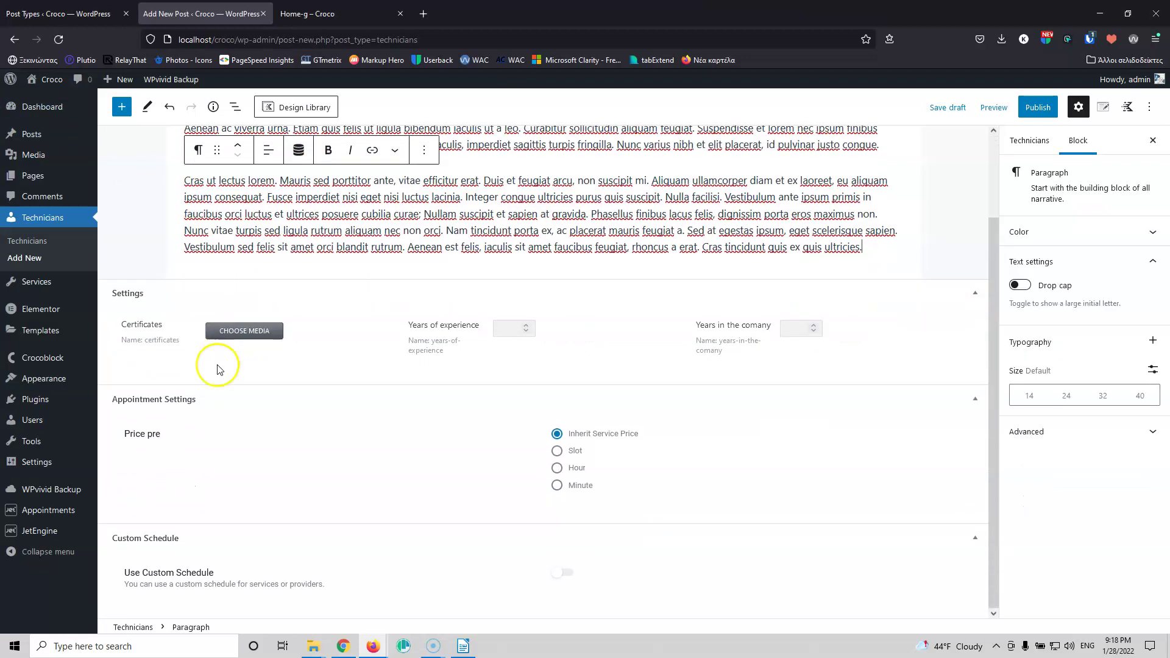
{"action": "left_click", "coordinate": [247, 333]}
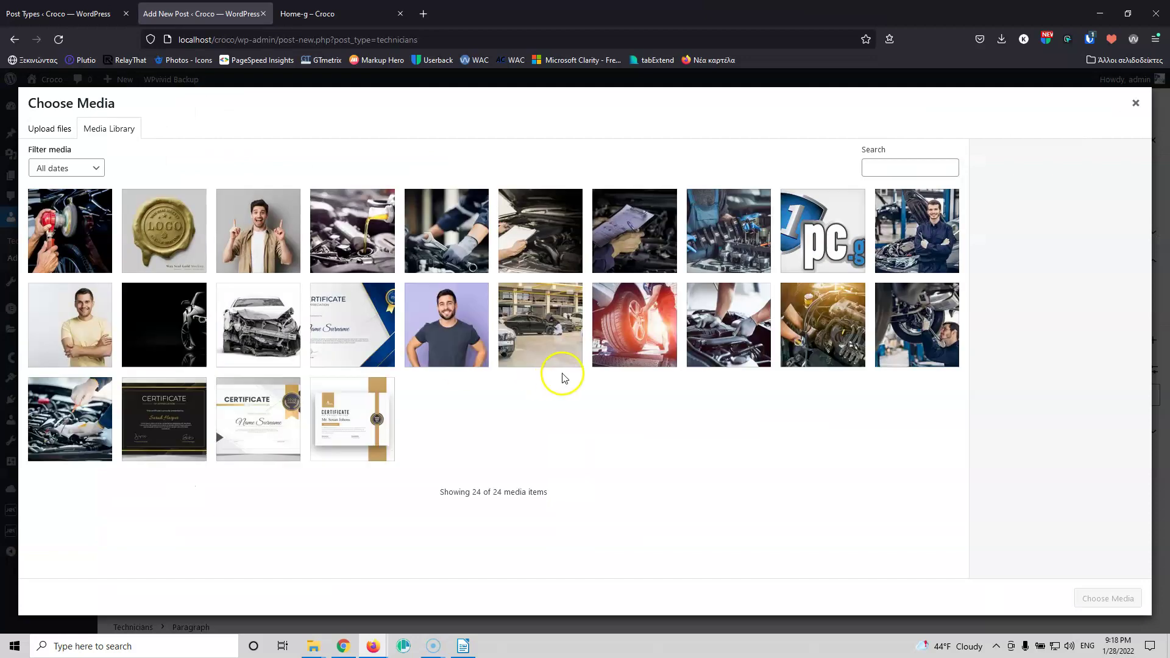
{"action": "left_click", "coordinate": [354, 418]}
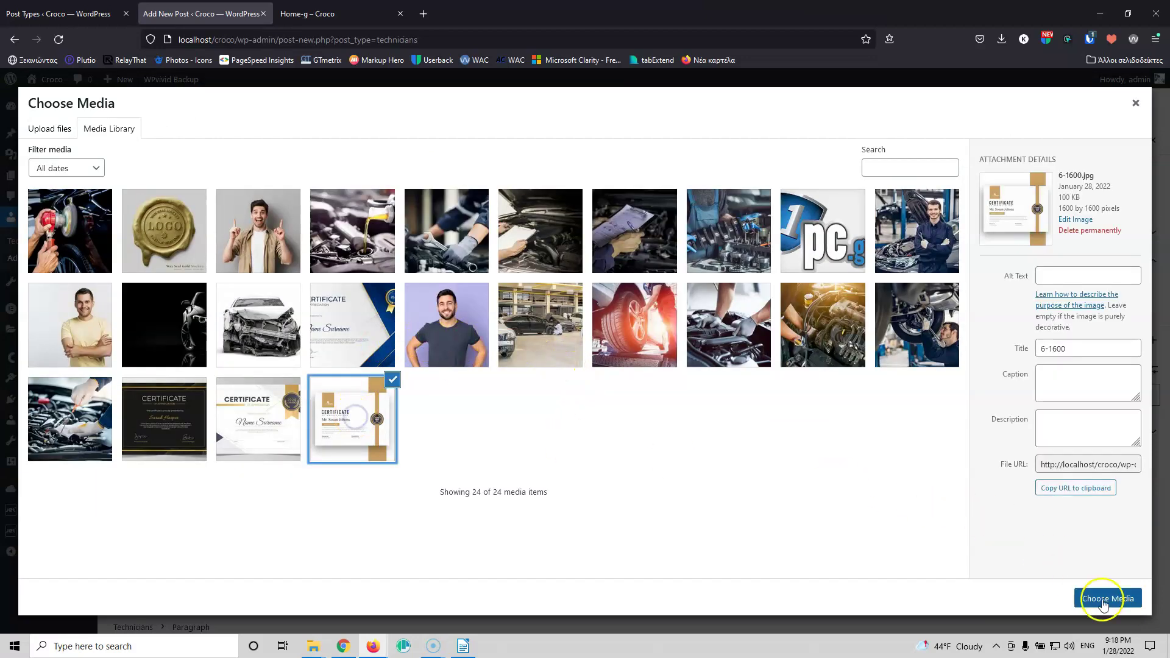
{"action": "left_click_drag", "start_coordinate": [1074, 349], "coordinate": [986, 353]}
{"action": "key", "text": "ctrl+c"}
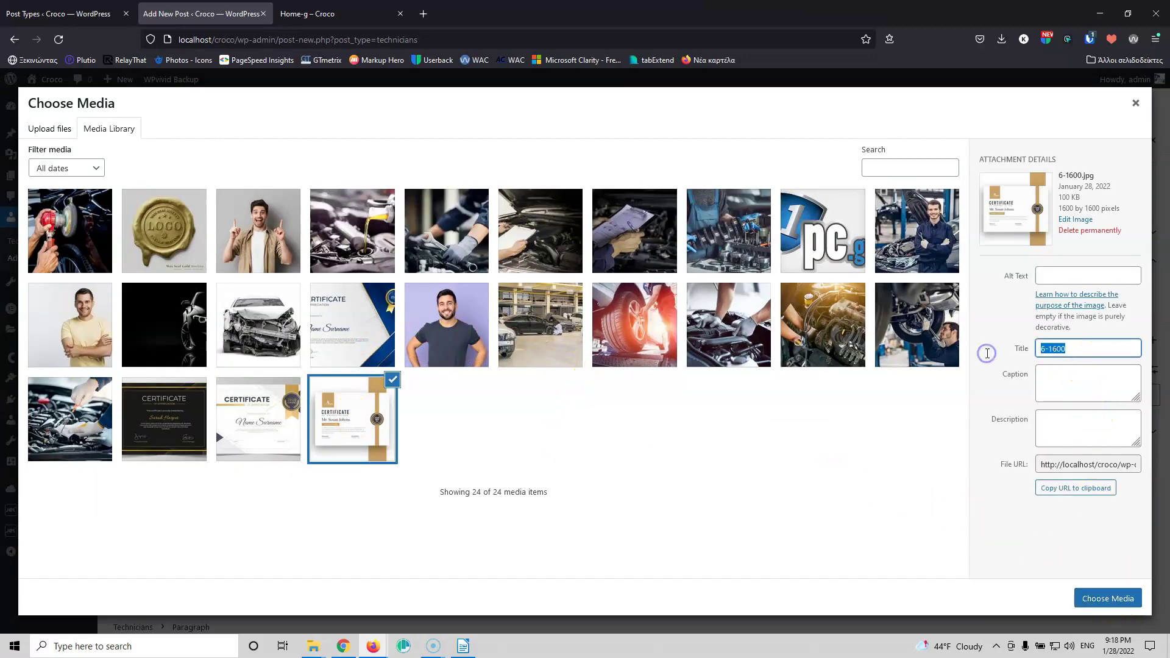
{"action": "left_click", "coordinate": [1078, 272]}
{"action": "key", "text": "ctrl+v"}
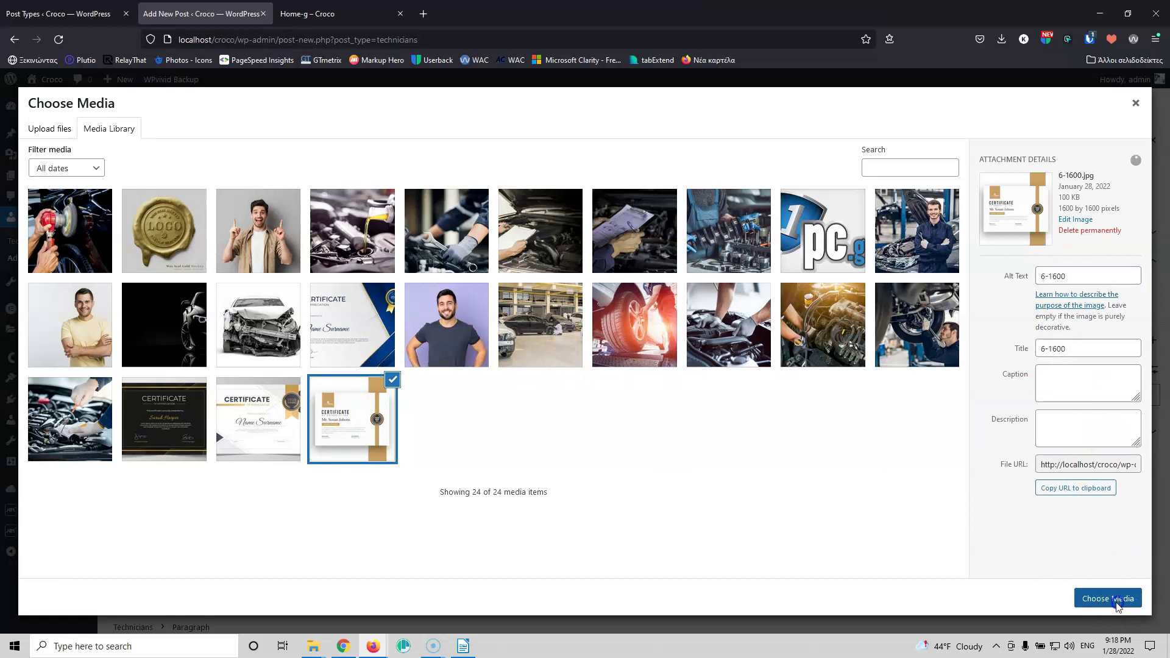
{"action": "left_click", "coordinate": [1116, 598]}
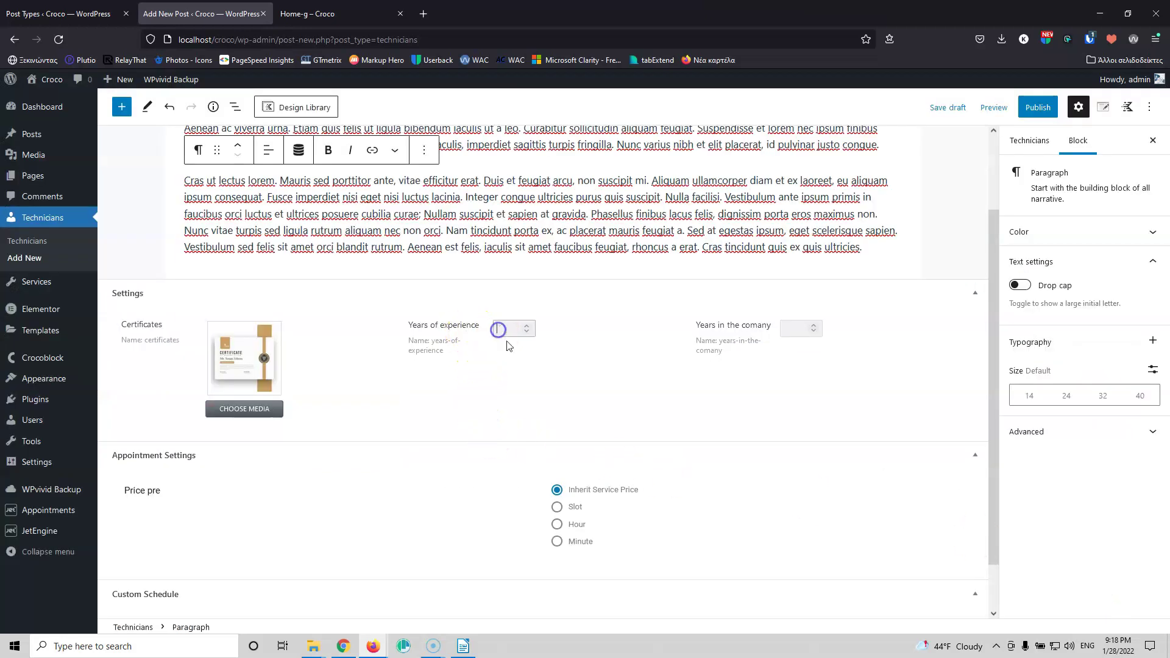
Step: Set the technician's years of experience to 2 and years in the company to 2
{"action": "left_click", "coordinate": [789, 330]}
{"action": "scroll", "coordinate": [634, 390], "scroll_direction": "down", "scroll_amount": 1}
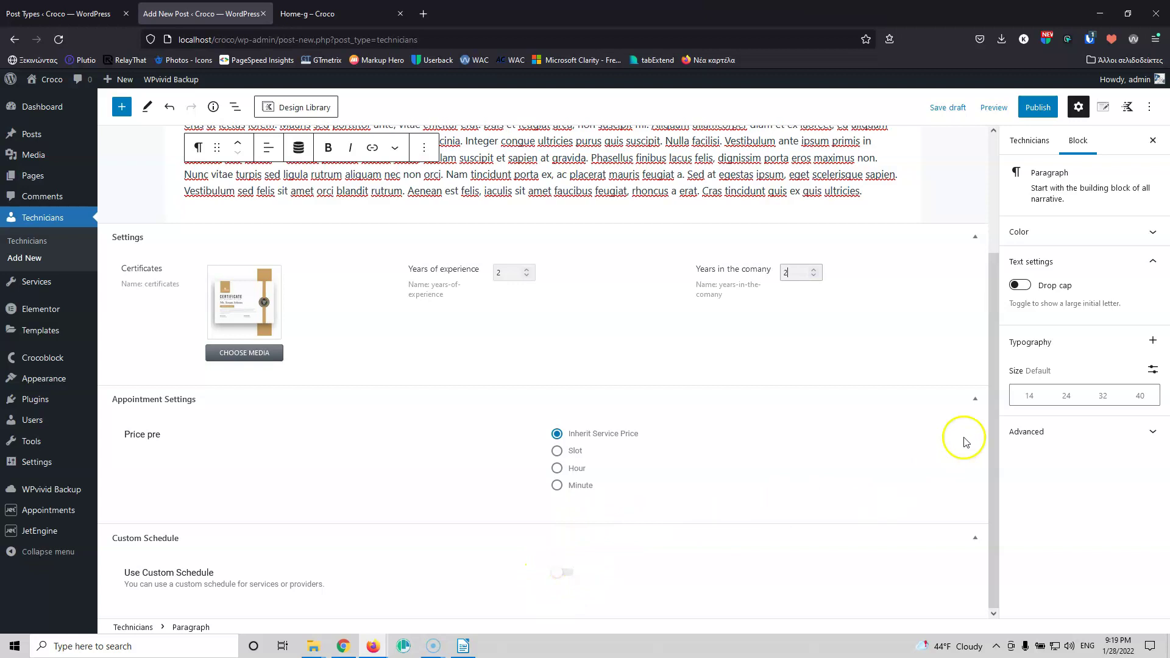
Step: Set portrait-happy-young-casual-man-1600.jpg as the technician's featured image, copying its title into the alt text
{"action": "left_click", "coordinate": [1031, 141]}
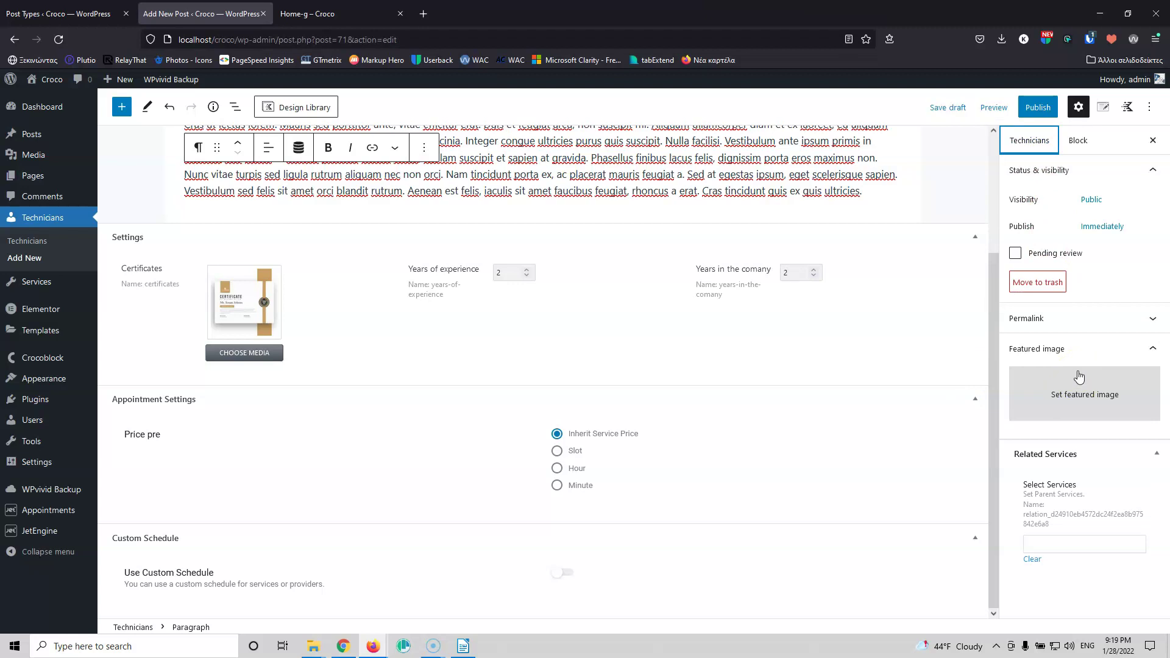
{"action": "left_click", "coordinate": [1079, 376]}
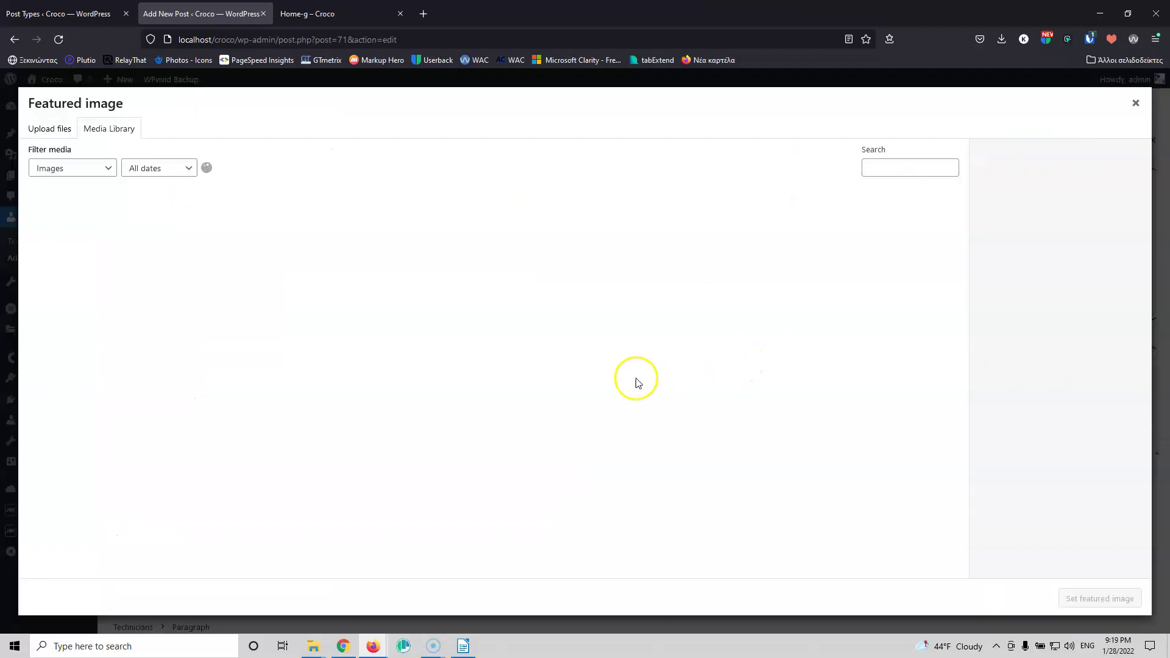
{"action": "left_click", "coordinate": [257, 235]}
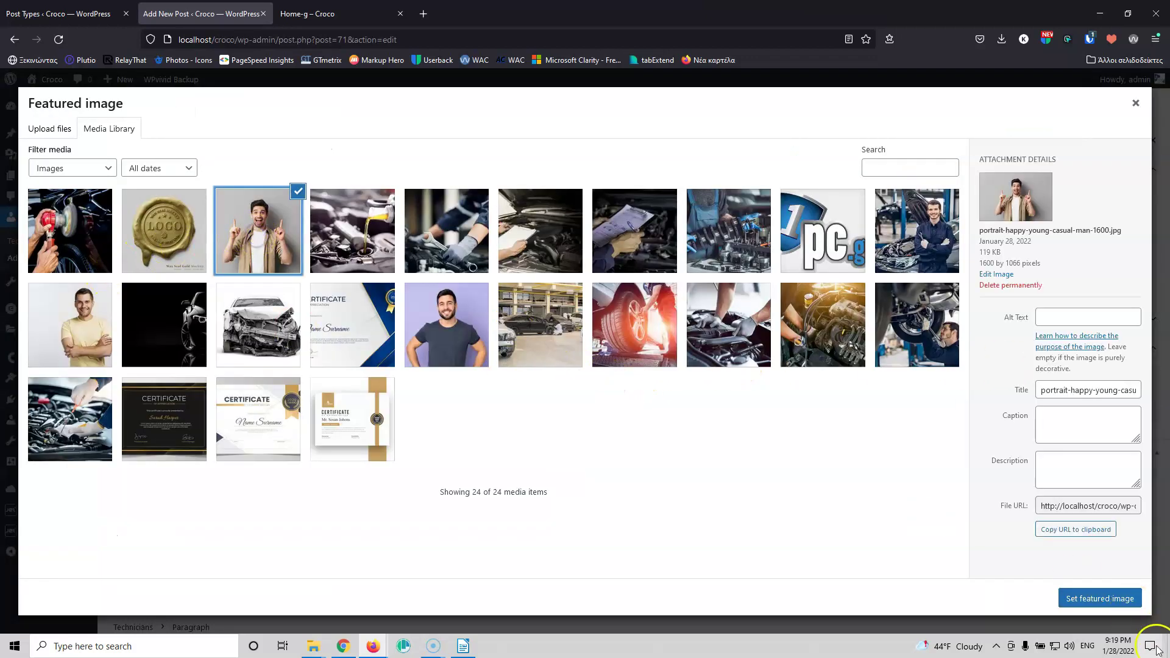
{"action": "left_click", "coordinate": [1089, 391]}
{"action": "key", "text": "ctrl+a"}
{"action": "key", "text": "ctrl+c"}
{"action": "left_click", "coordinate": [1091, 315]}
{"action": "key", "text": "ctrl+v"}
{"action": "left_click", "coordinate": [1102, 597]}
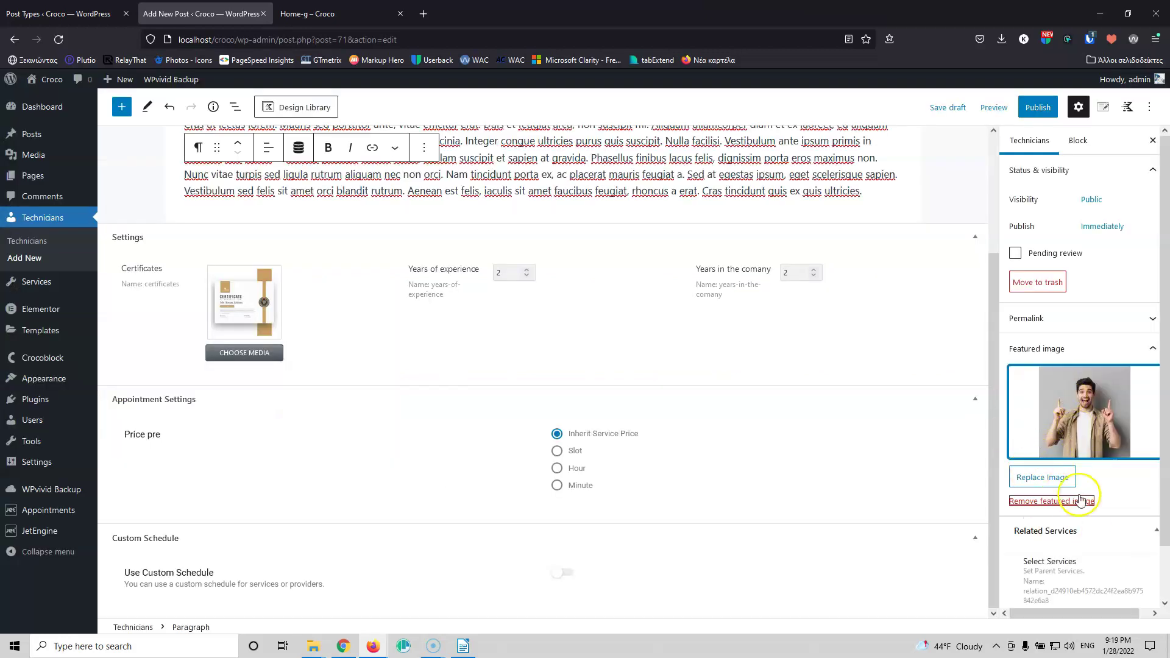
Step: Add Change tyres as the technician's related service and publish the technician post
{"action": "scroll", "coordinate": [1078, 482], "scroll_direction": "down", "scroll_amount": 2}
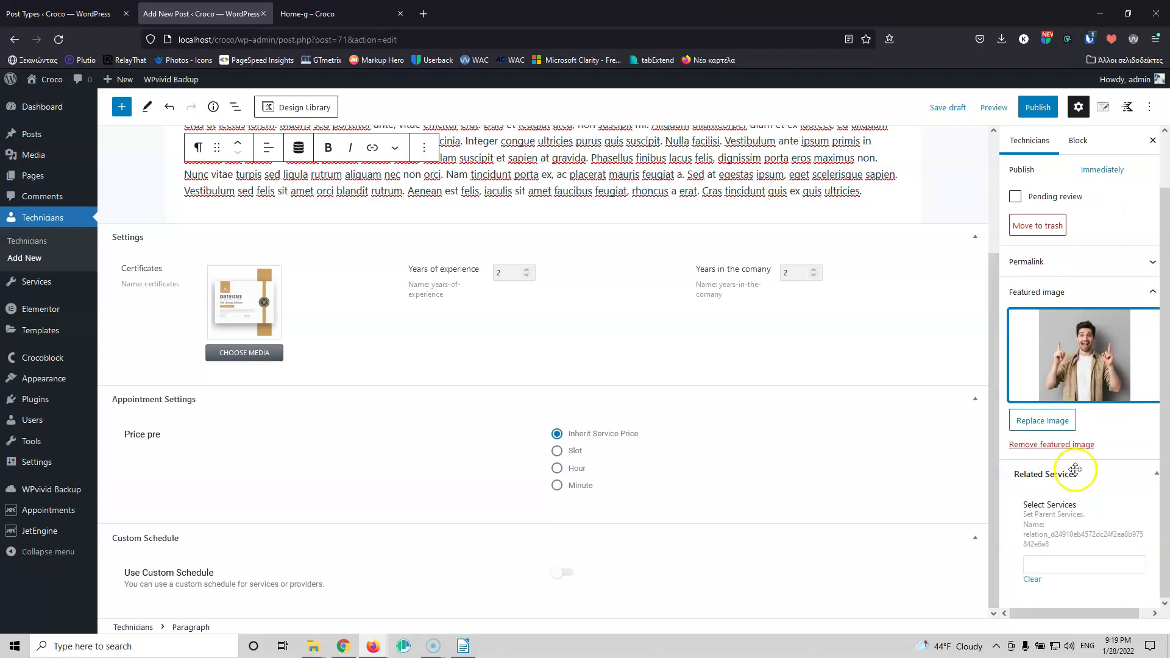
{"action": "left_click", "coordinate": [1068, 560]}
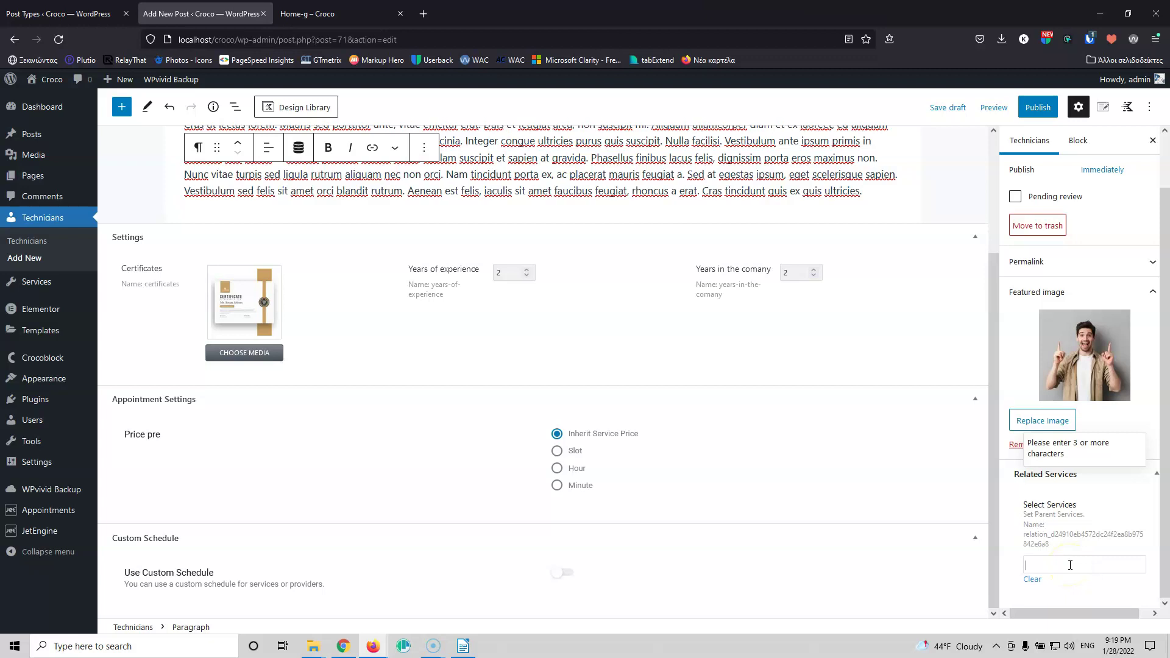
{"action": "type", "text": "car"}
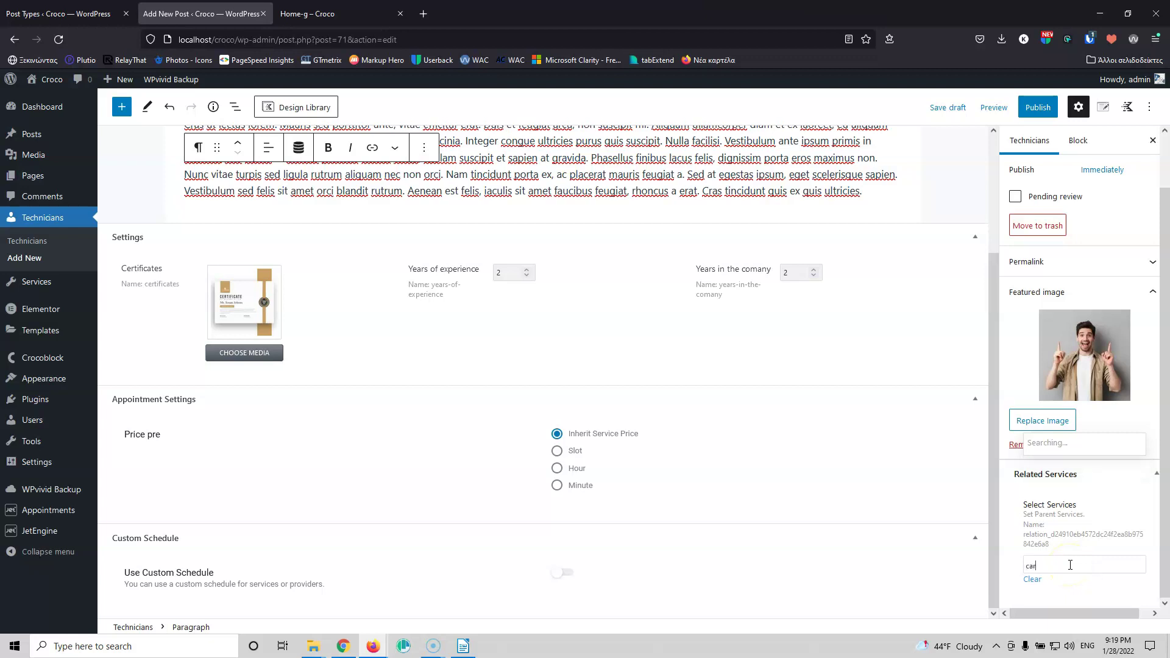
{"action": "left_click", "coordinate": [1051, 567]}
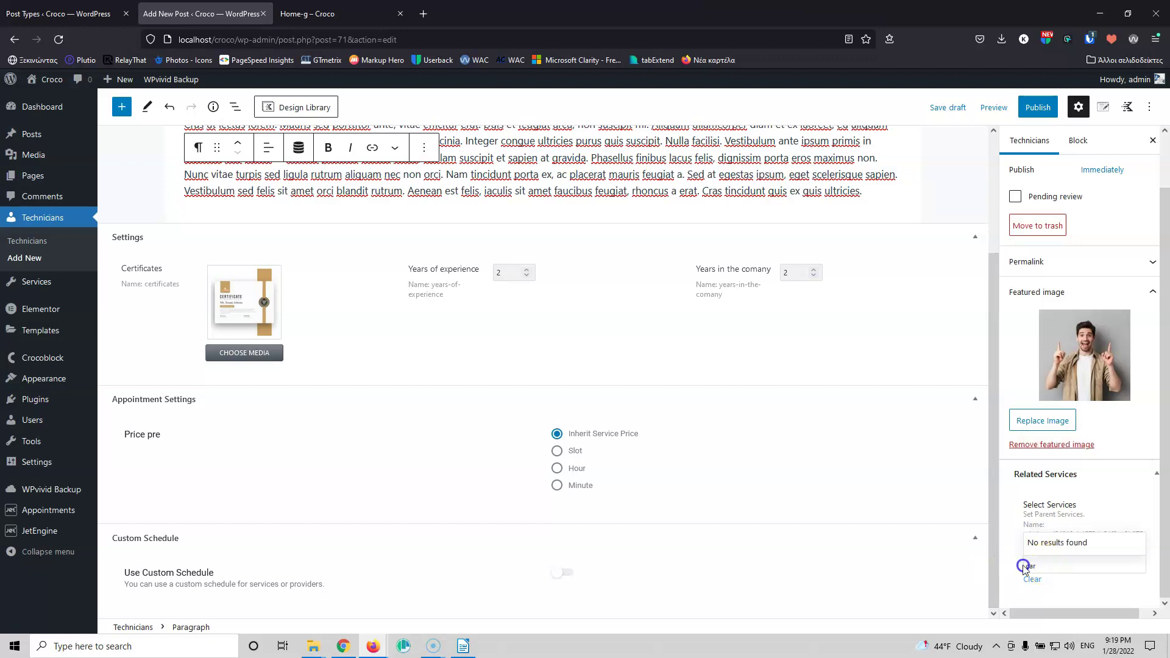
{"action": "key", "text": "BackSpace"}
{"action": "key", "text": "BackSpace"}
{"action": "key", "text": "BackSpace"}
{"action": "type", "text": "ter"}
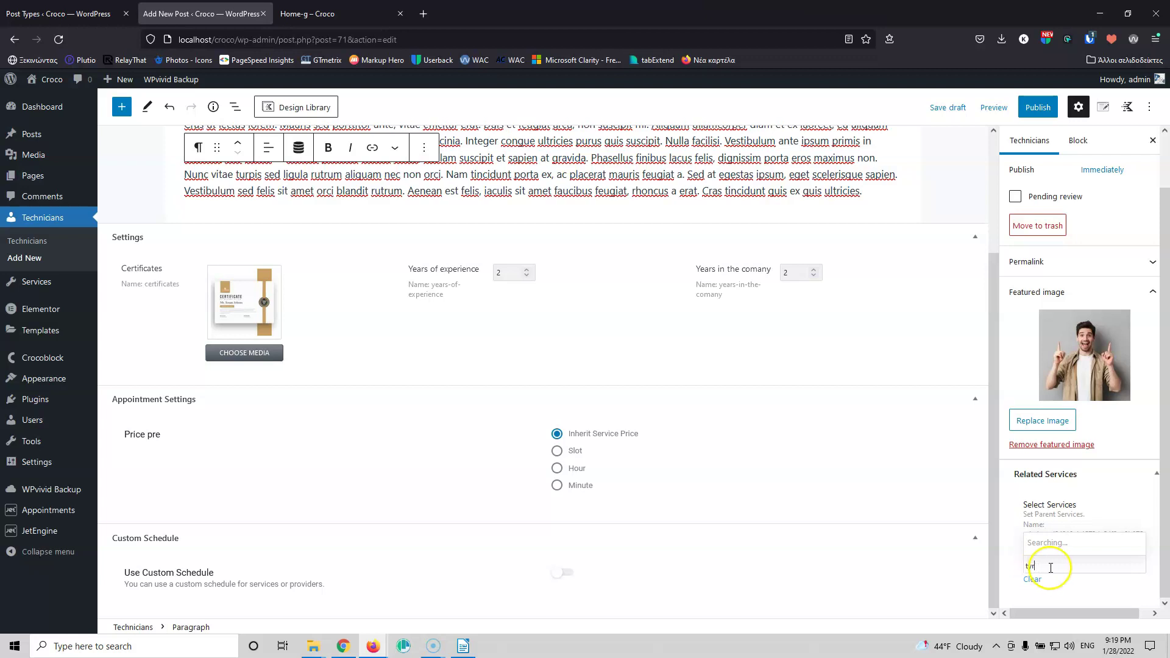
{"action": "left_click", "coordinate": [1050, 543]}
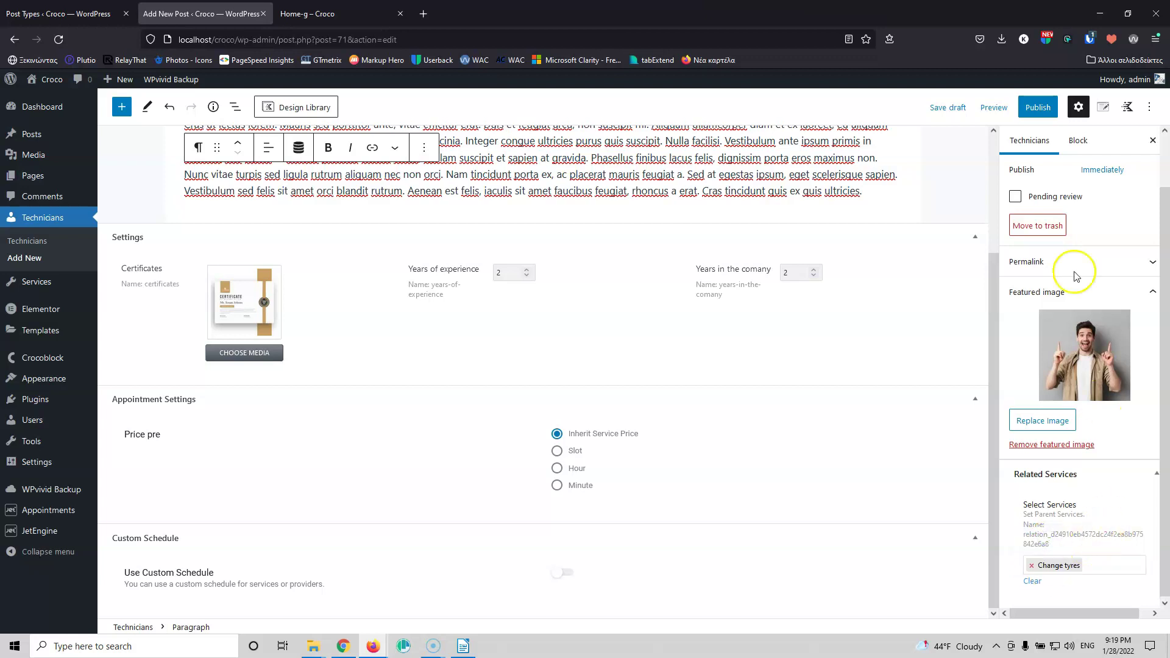
{"action": "left_click", "coordinate": [1038, 107]}
{"action": "left_click", "coordinate": [1036, 110]}
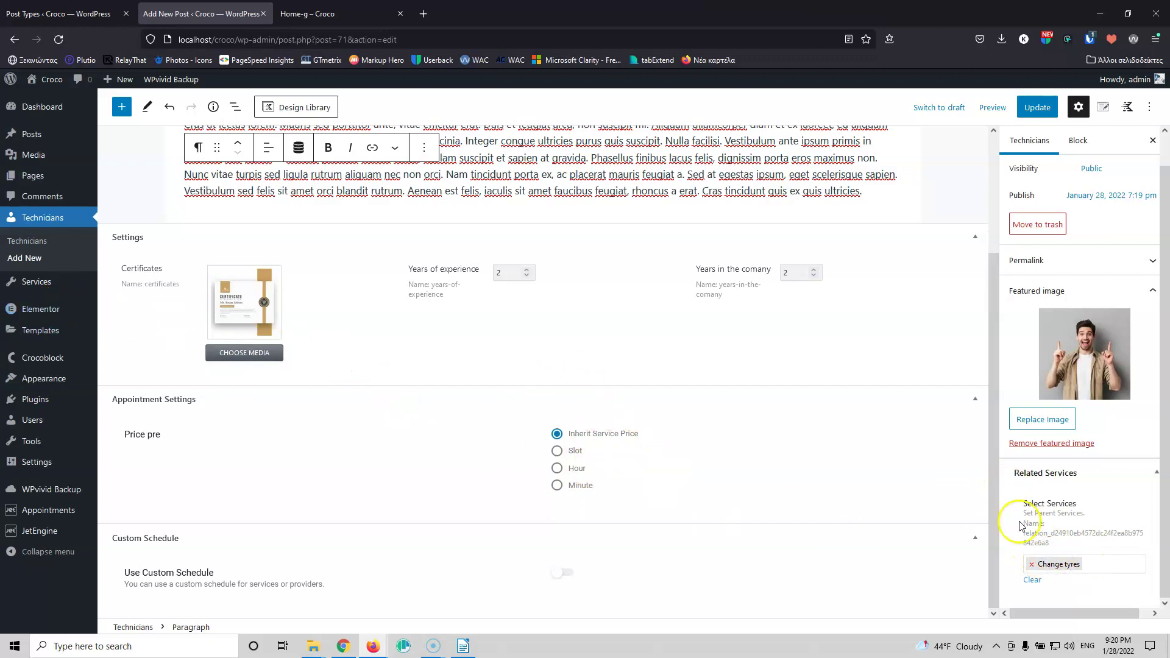
Step: Open the services list in a new browser tab and move the Oil Change draft to the trash
{"action": "scroll", "coordinate": [504, 410], "scroll_direction": "up", "scroll_amount": 3}
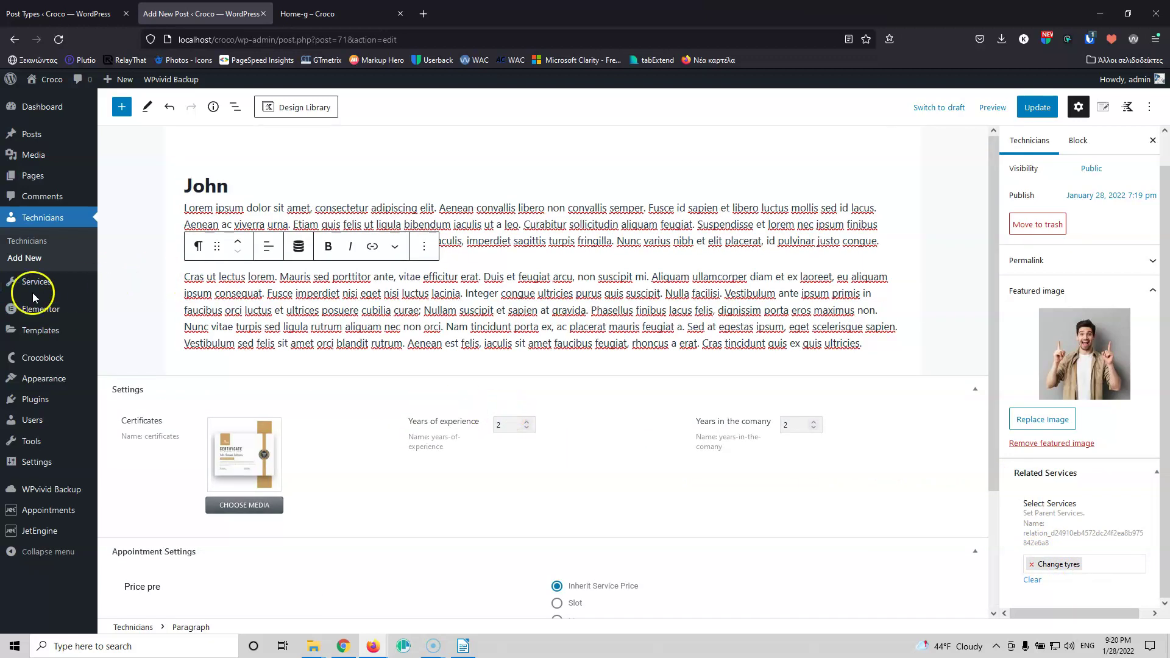
{"action": "mouse_move", "coordinate": [38, 292]}
{"action": "middle_click", "coordinate": [122, 285]}
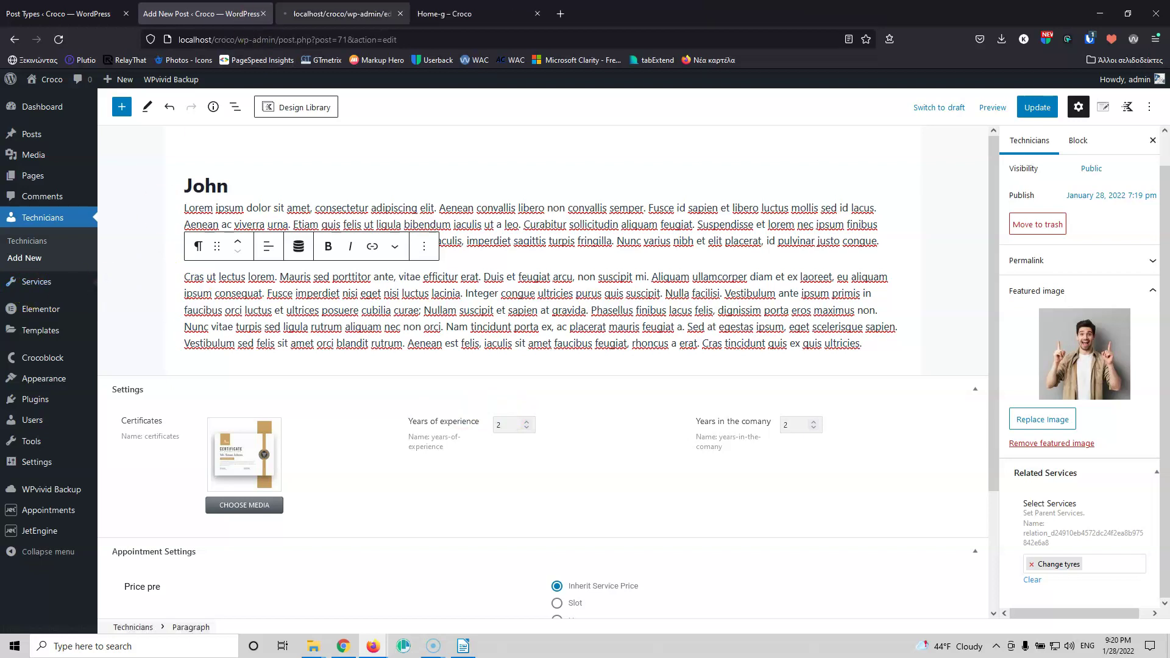
{"action": "left_click", "coordinate": [366, 14]}
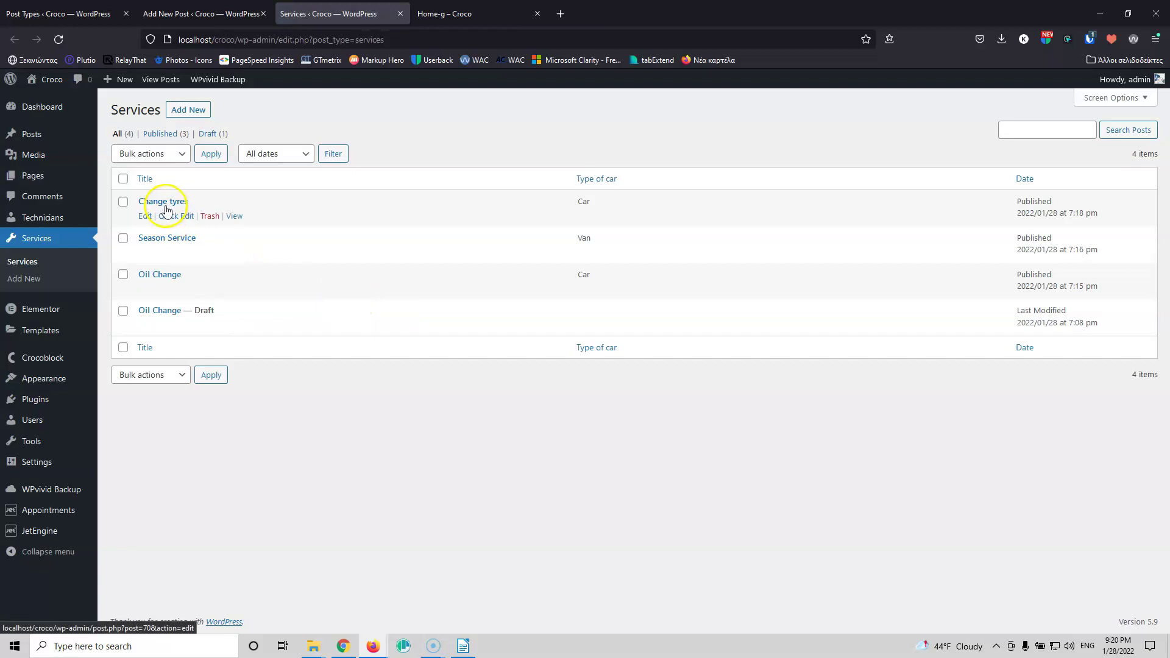
{"action": "left_click", "coordinate": [208, 327]}
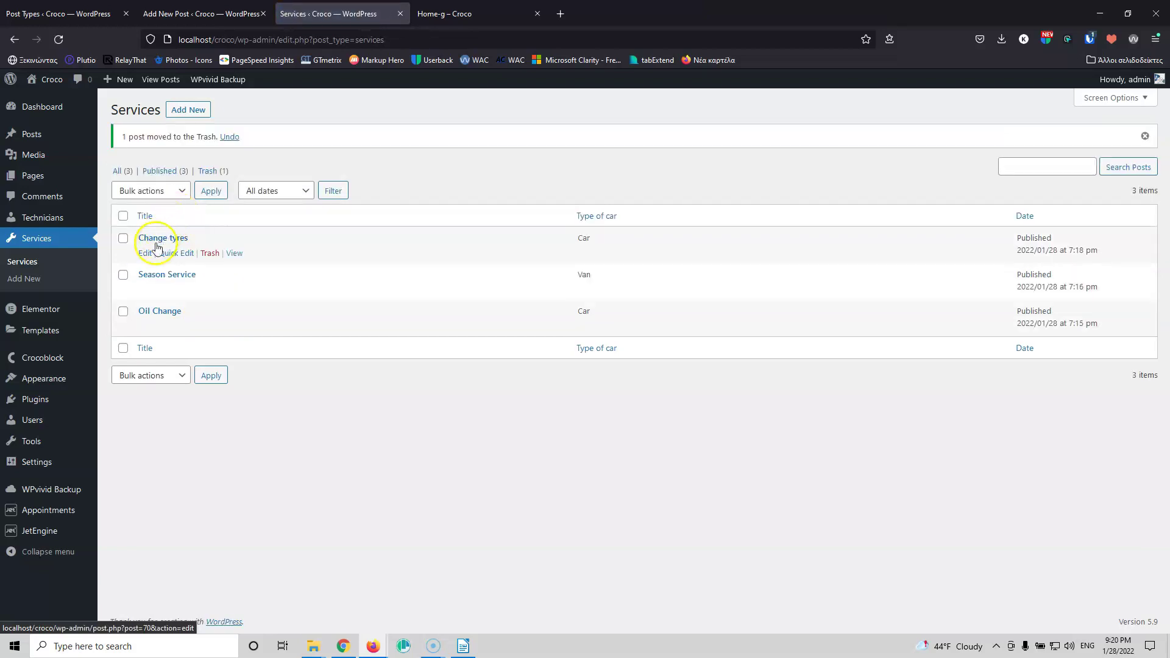
Step: Check the related technicians of the Change tyres service in its own tab, and close that tab and the services list
{"action": "middle_click", "coordinate": [145, 253]}
{"action": "left_click", "coordinate": [475, 14]}
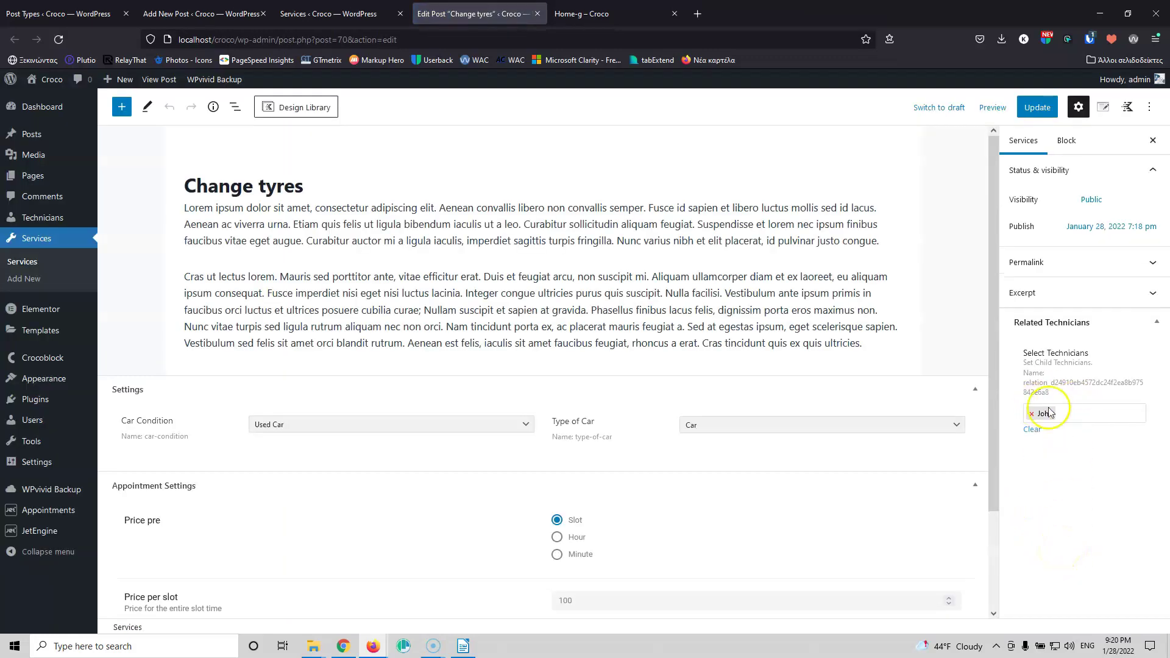
{"action": "left_click", "coordinate": [537, 13]}
{"action": "left_click", "coordinate": [400, 13]}
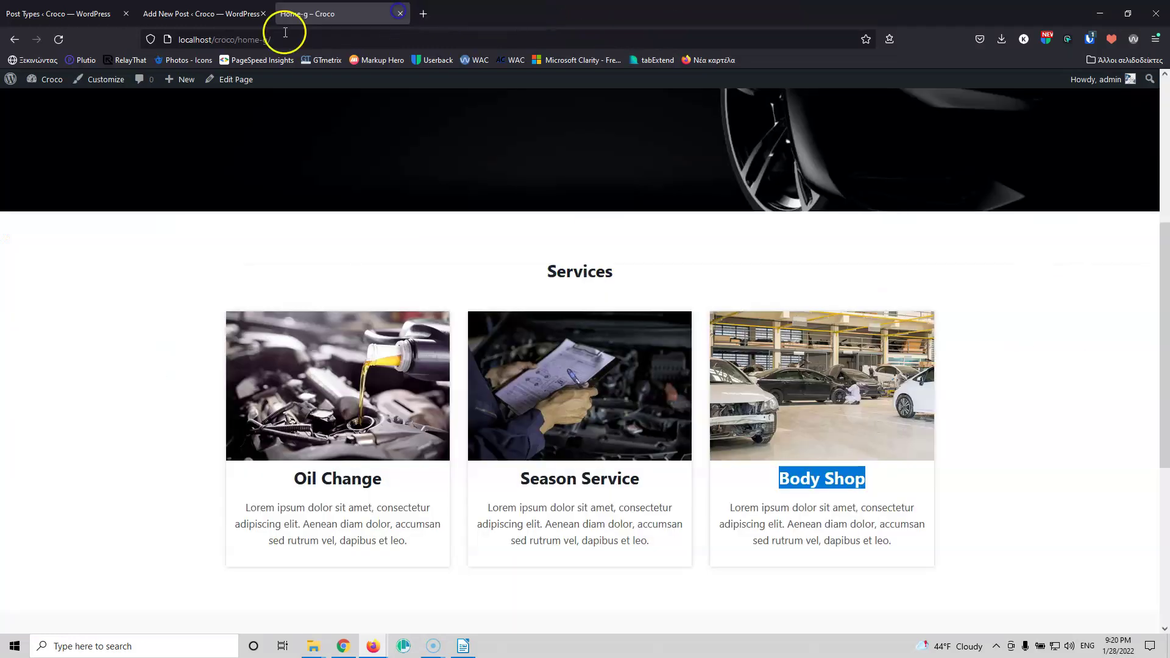
Step: Add another technician post titled with the same first name plus 1, pasting the lorem ipsum paragraphs as content
{"action": "left_click", "coordinate": [196, 12]}
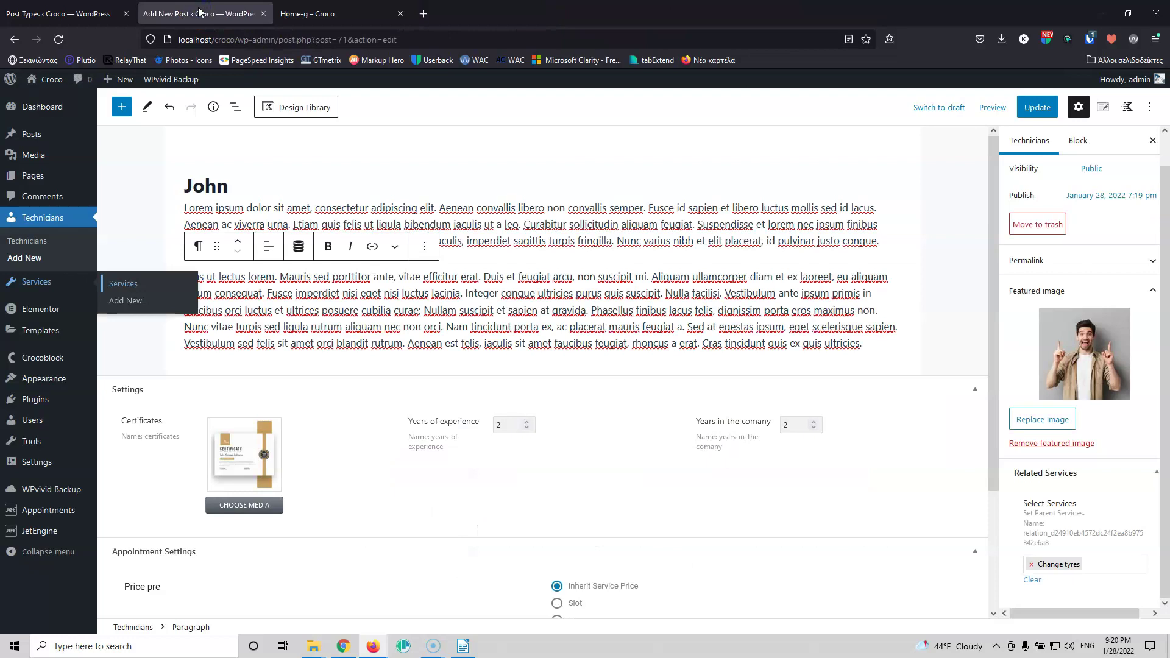
{"action": "middle_click", "coordinate": [26, 258]}
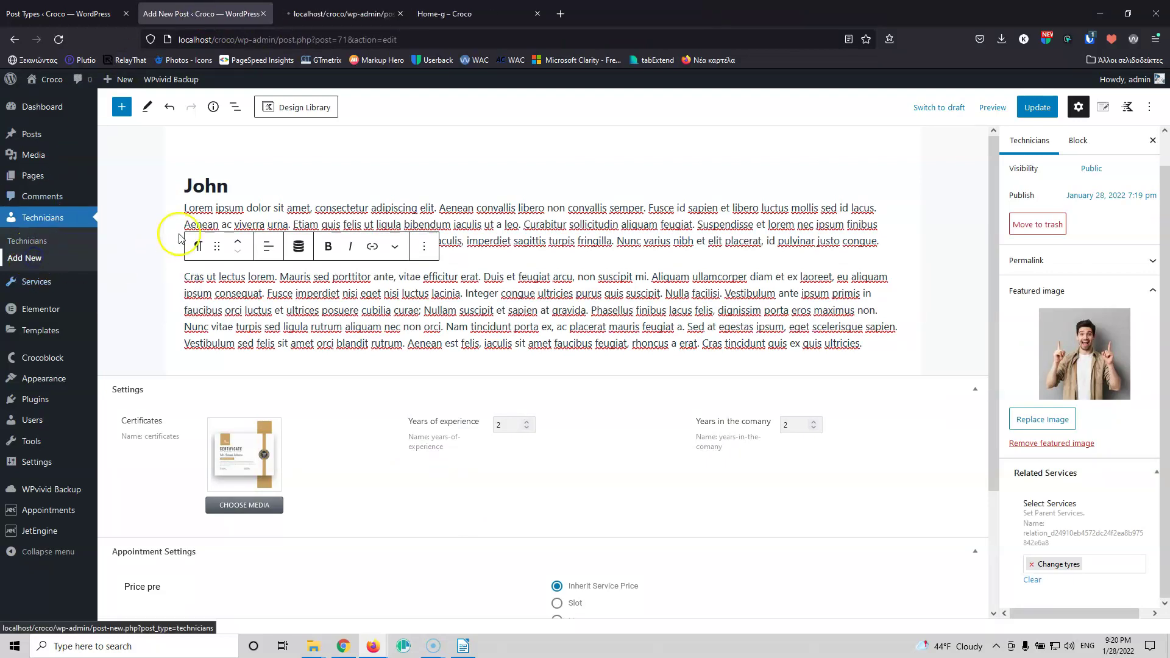
{"action": "left_click", "coordinate": [262, 14]}
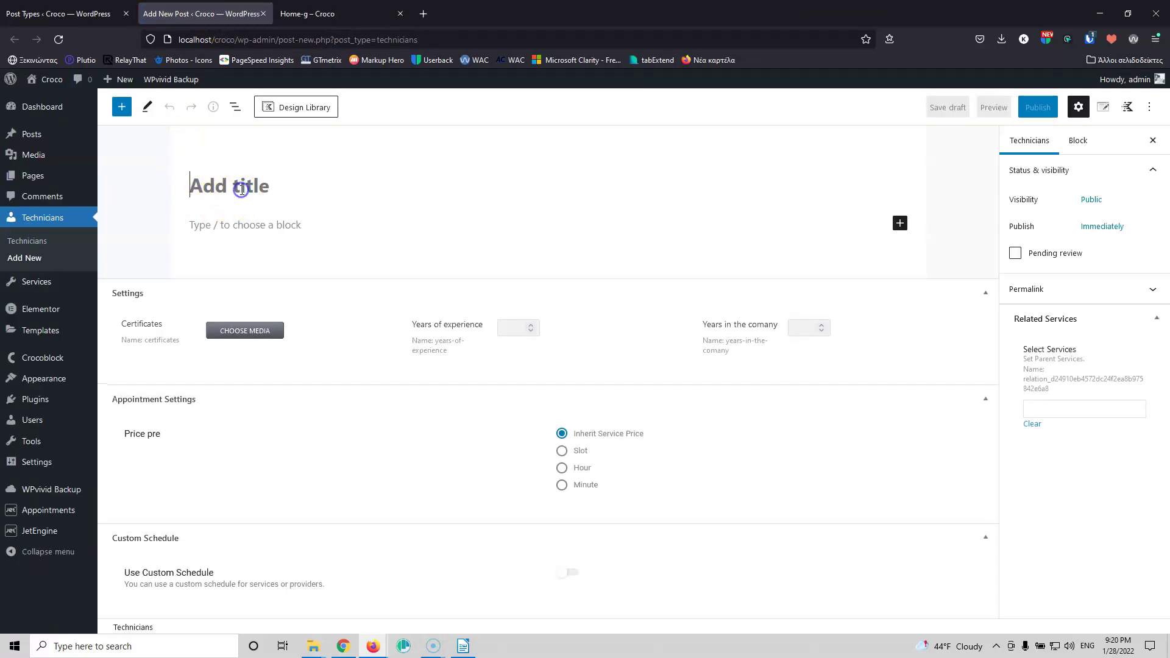
{"action": "type", "text": "John 1"}
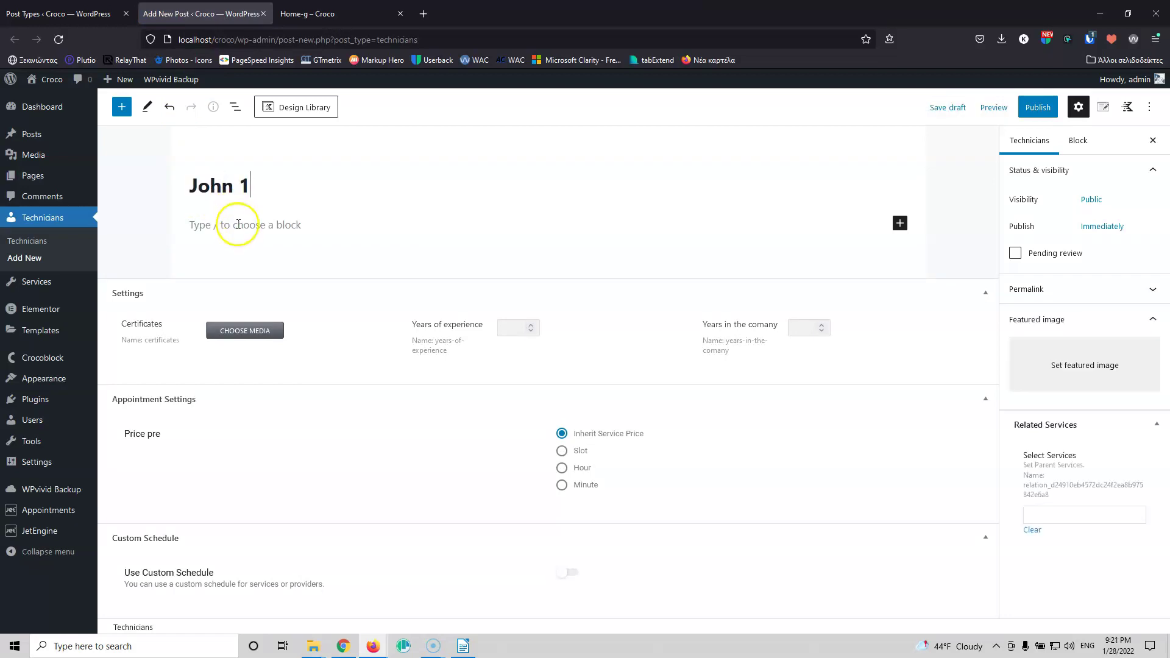
{"action": "left_click", "coordinate": [237, 223]}
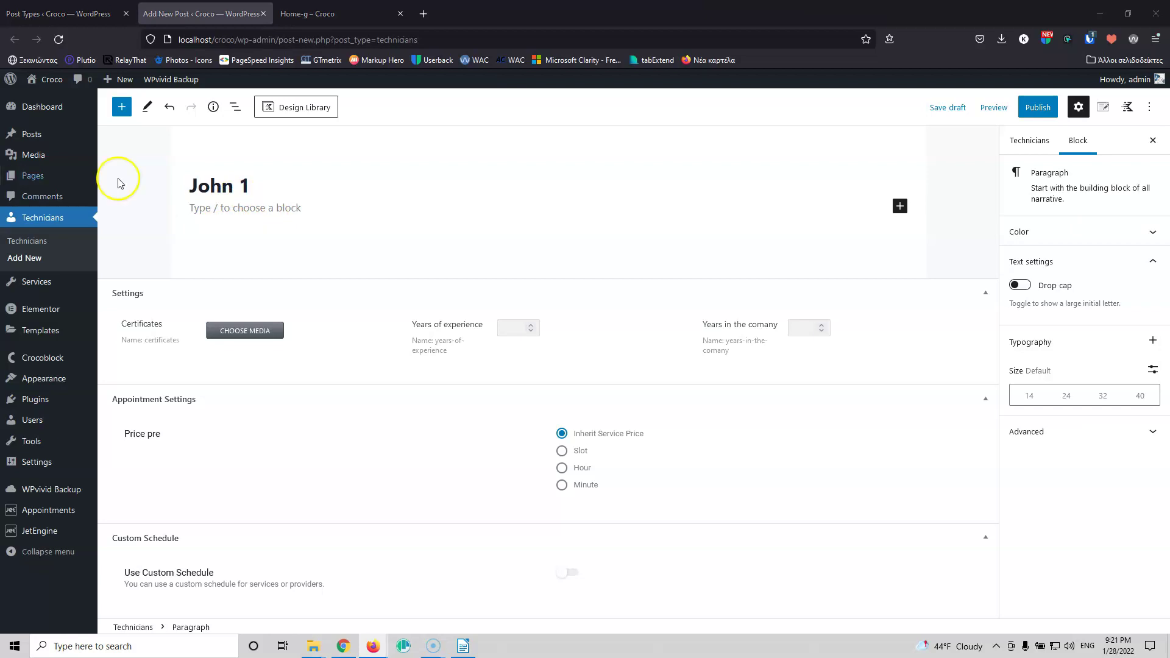
{"action": "left_click", "coordinate": [228, 208]}
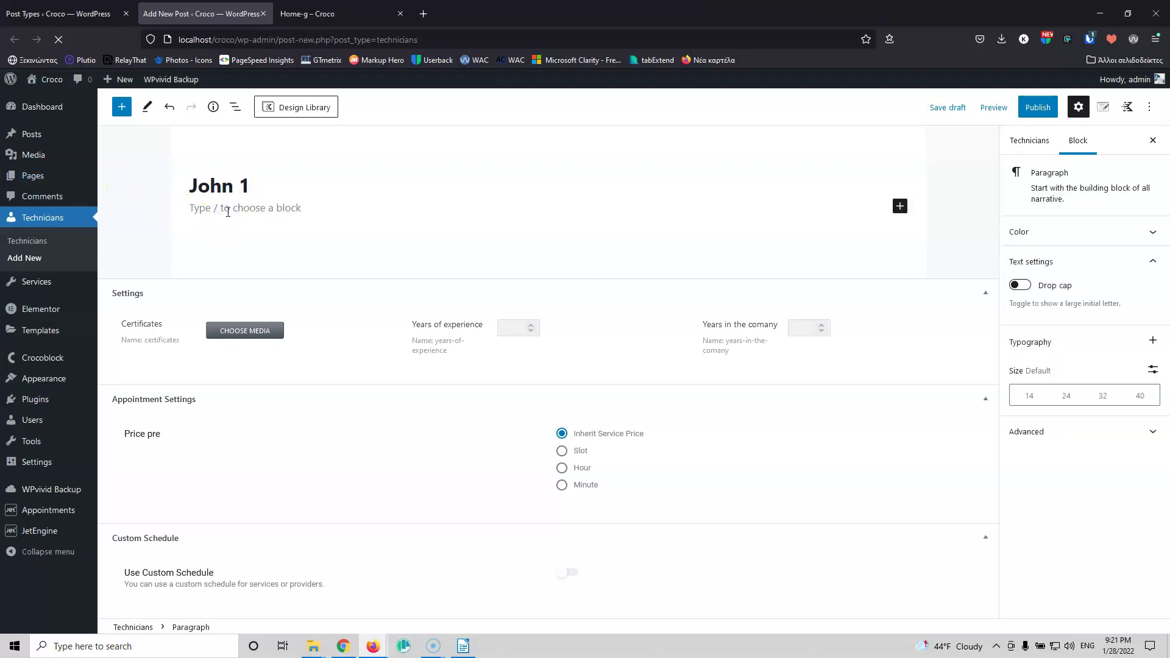
{"action": "key", "text": "ctrl+v"}
{"action": "left_click", "coordinate": [305, 294]}
Step: Choose the white certificate with the gold badge and the black certificate 3344343-1600.jpg as the technician's certificates
{"action": "left_click", "coordinate": [245, 427]}
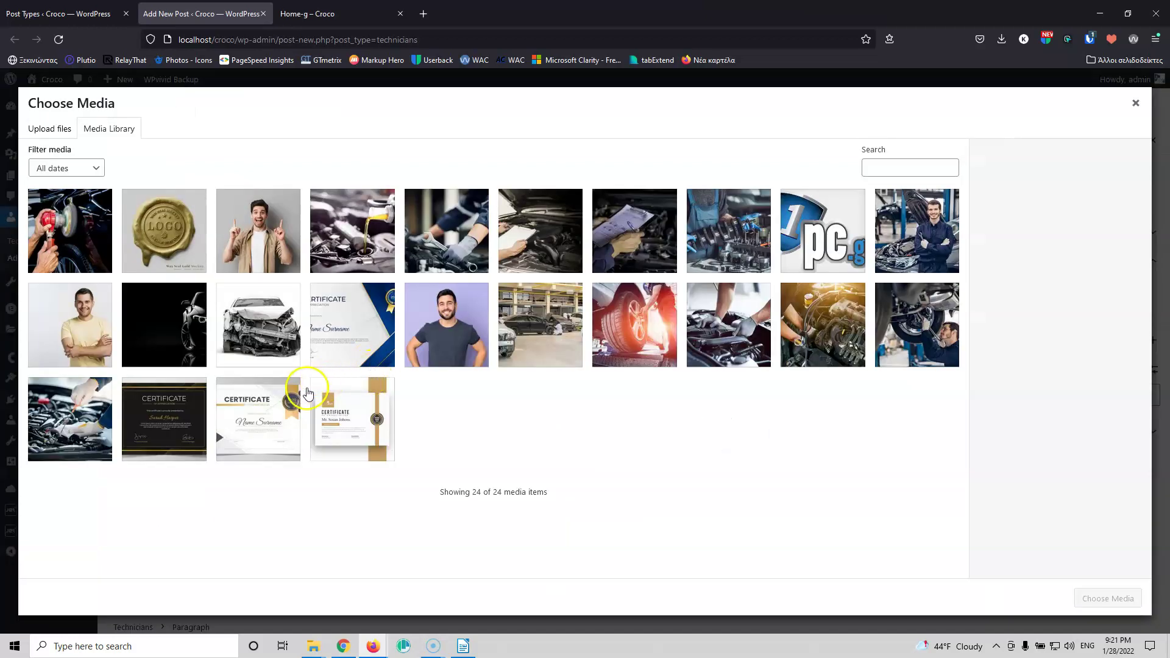
{"action": "left_click", "coordinate": [282, 433]}
{"action": "left_click", "coordinate": [181, 426]}
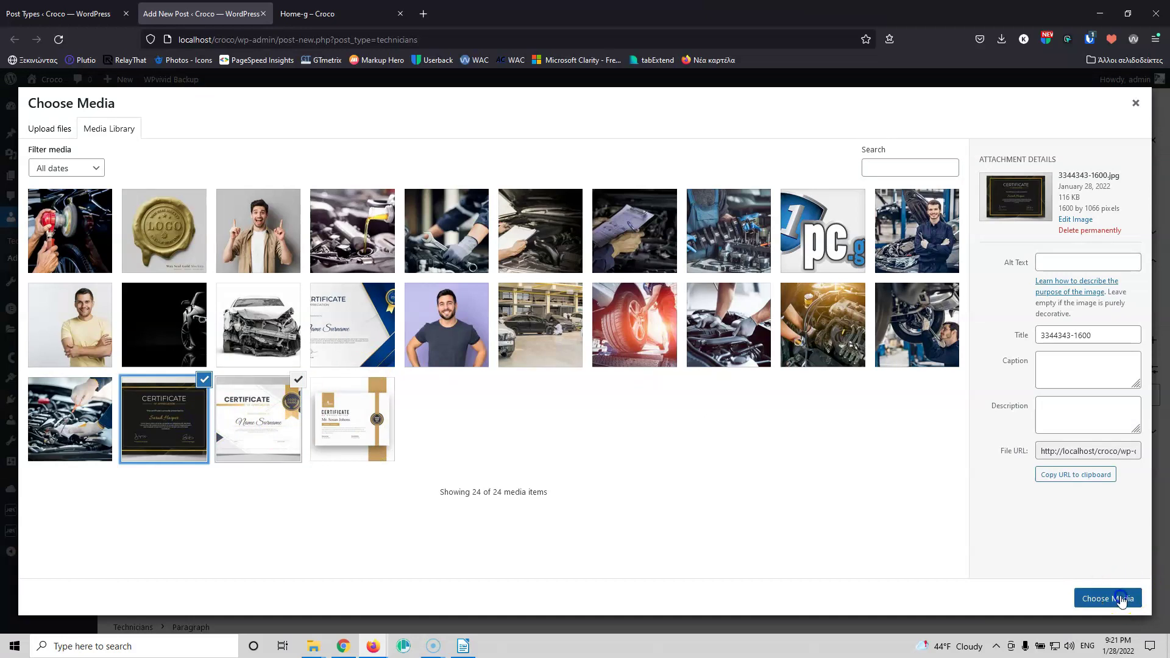
{"action": "left_click", "coordinate": [1108, 598]}
Step: Set the technician's years of experience to 10 and years in the company to 5
{"action": "left_click", "coordinate": [500, 425]}
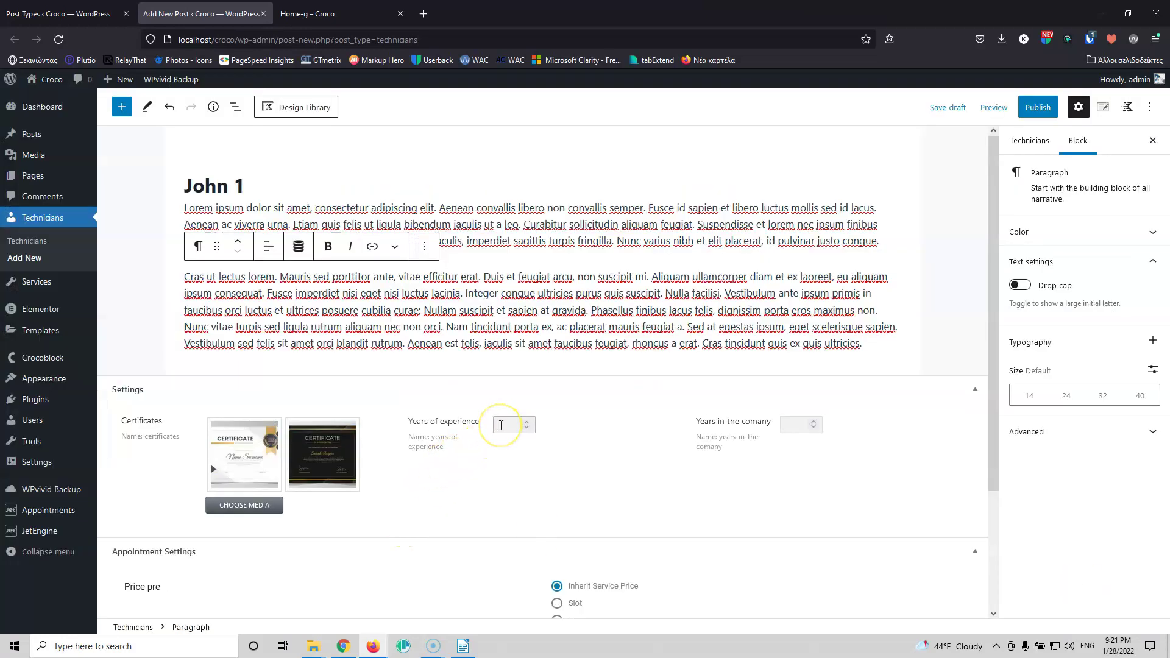
{"action": "type", "text": "10"}
{"action": "left_click", "coordinate": [799, 423]}
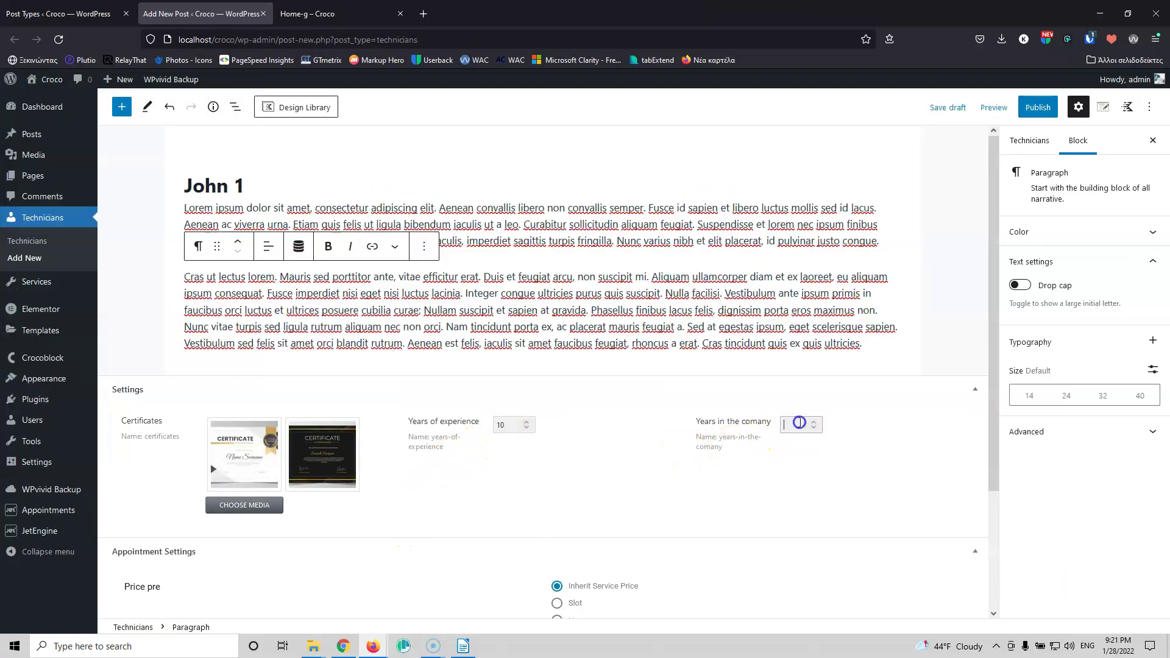
Step: Switch the technician's appointment pricing to Slot with a price per slot of 120, and dismiss the saved-settings notices
{"action": "scroll", "coordinate": [671, 446], "scroll_direction": "down", "scroll_amount": 3}
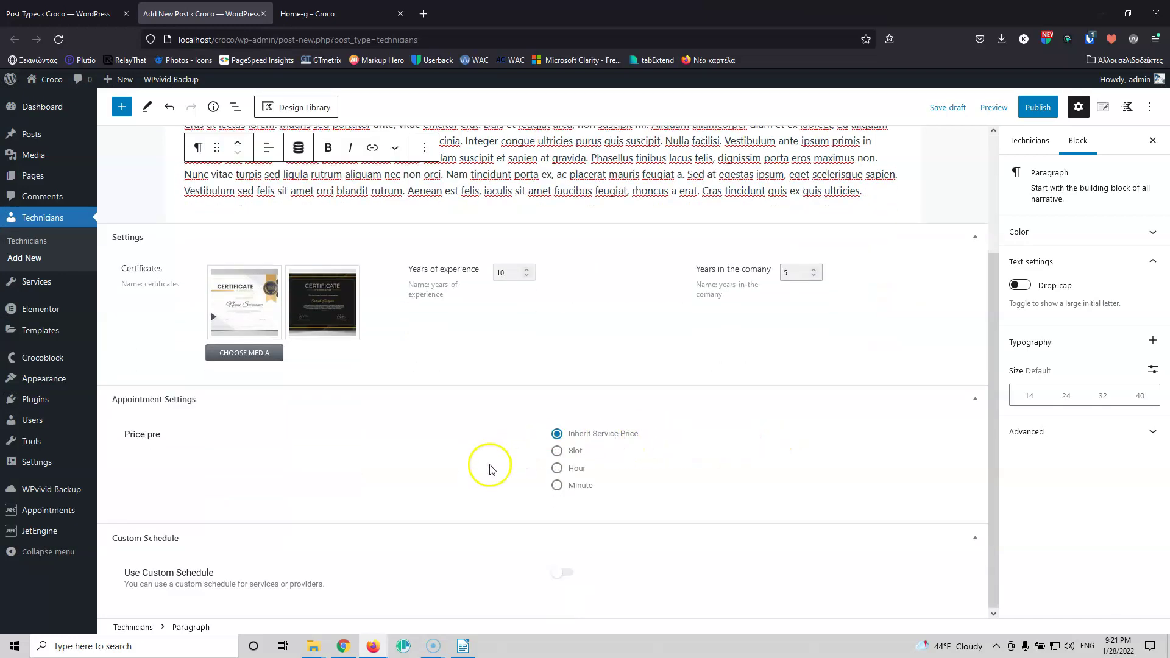
{"action": "left_click", "coordinate": [556, 452]}
{"action": "left_click", "coordinate": [520, 534]}
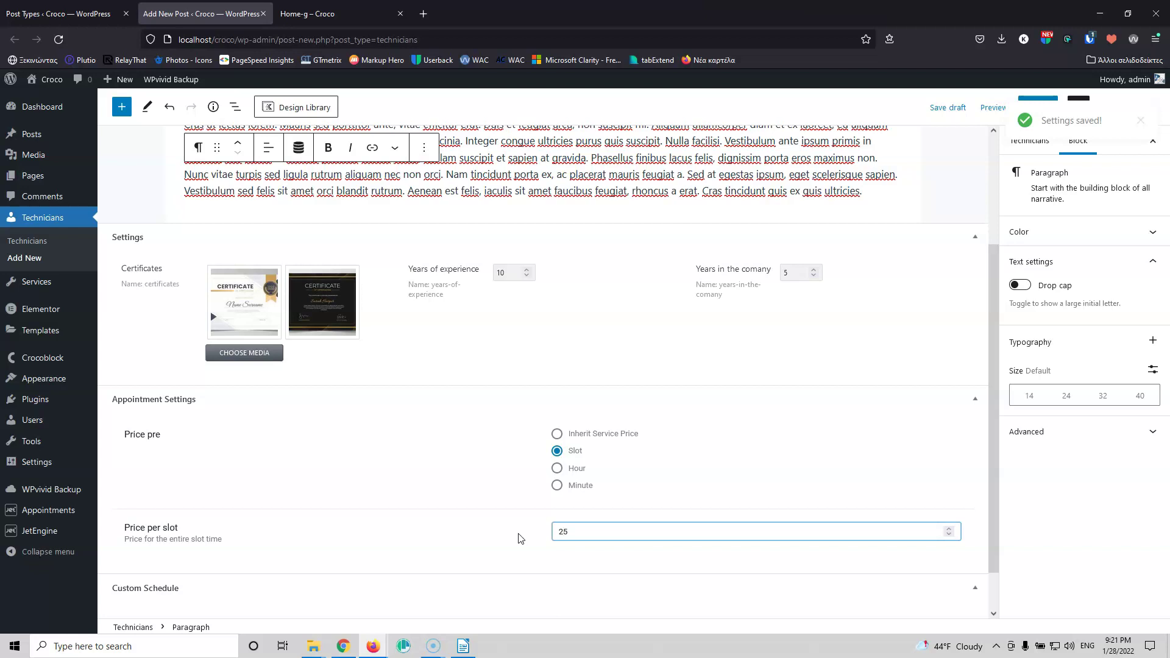
{"action": "scroll", "coordinate": [489, 489], "scroll_direction": "down", "scroll_amount": 1}
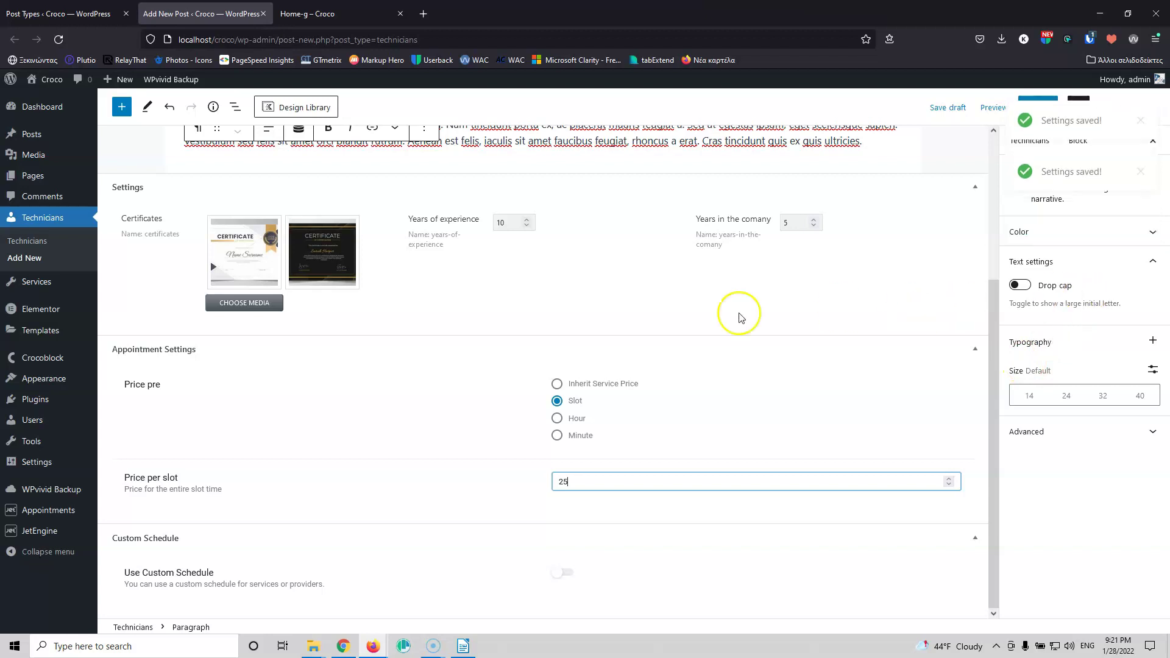
{"action": "scroll", "coordinate": [707, 342], "scroll_direction": "up", "scroll_amount": 4}
{"action": "scroll", "coordinate": [669, 452], "scroll_direction": "down", "scroll_amount": 4}
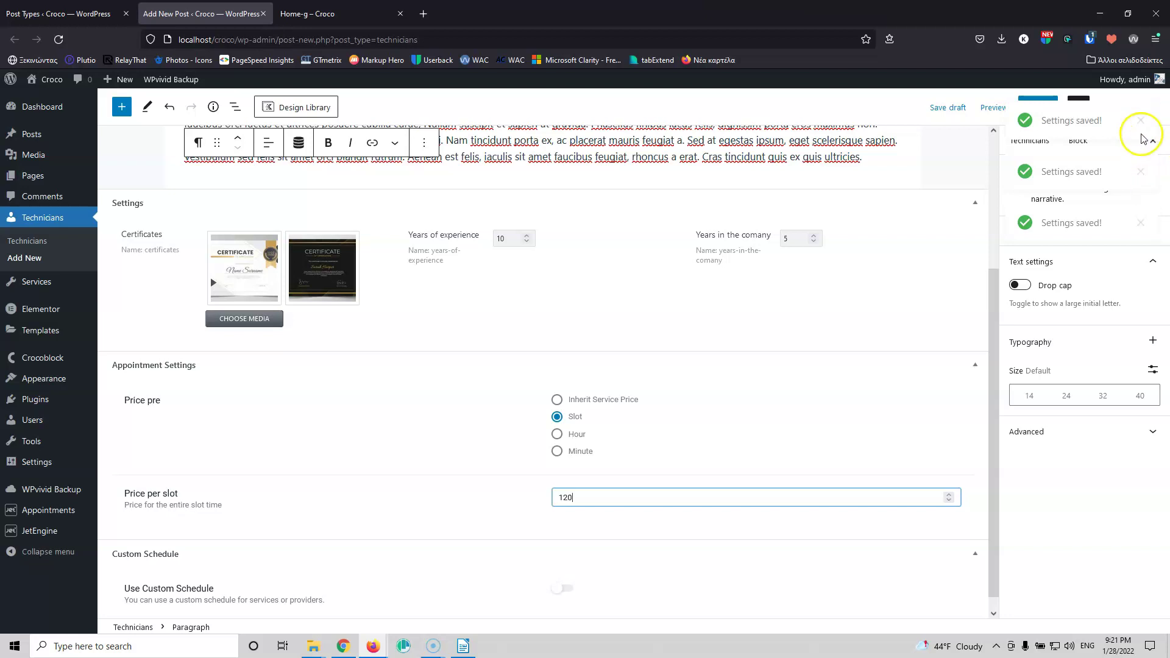
{"action": "left_click", "coordinate": [1141, 223]}
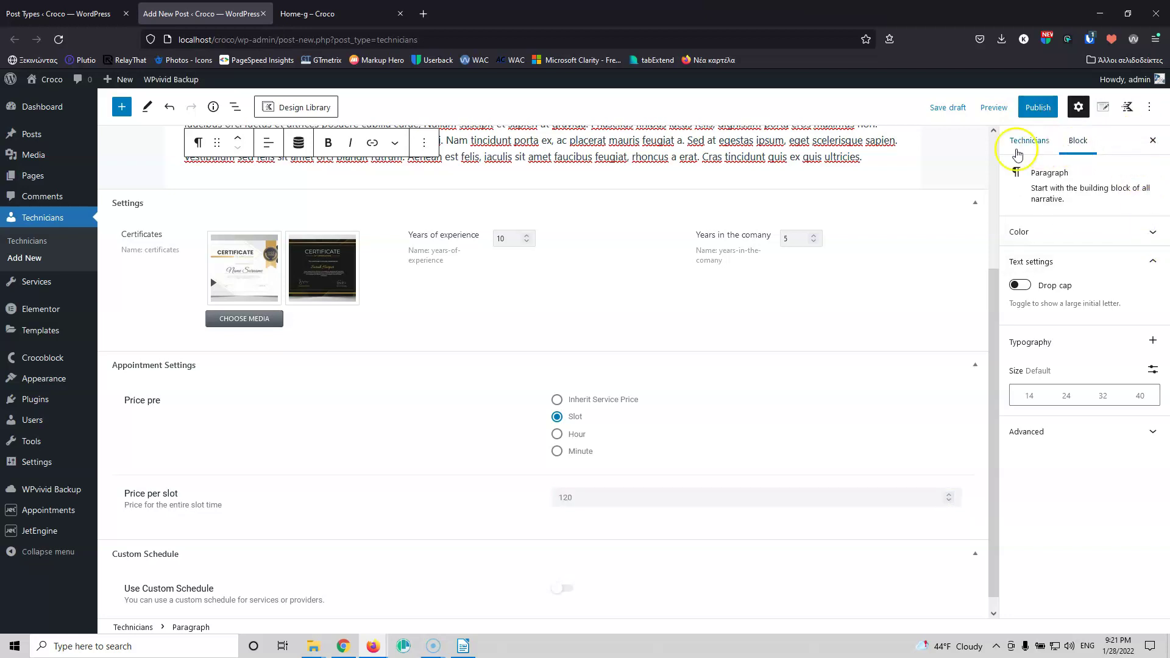
Step: Set the photo of the smiling mechanic with crossed arms in the garage as the technician's featured image
{"action": "left_click", "coordinate": [1029, 141]}
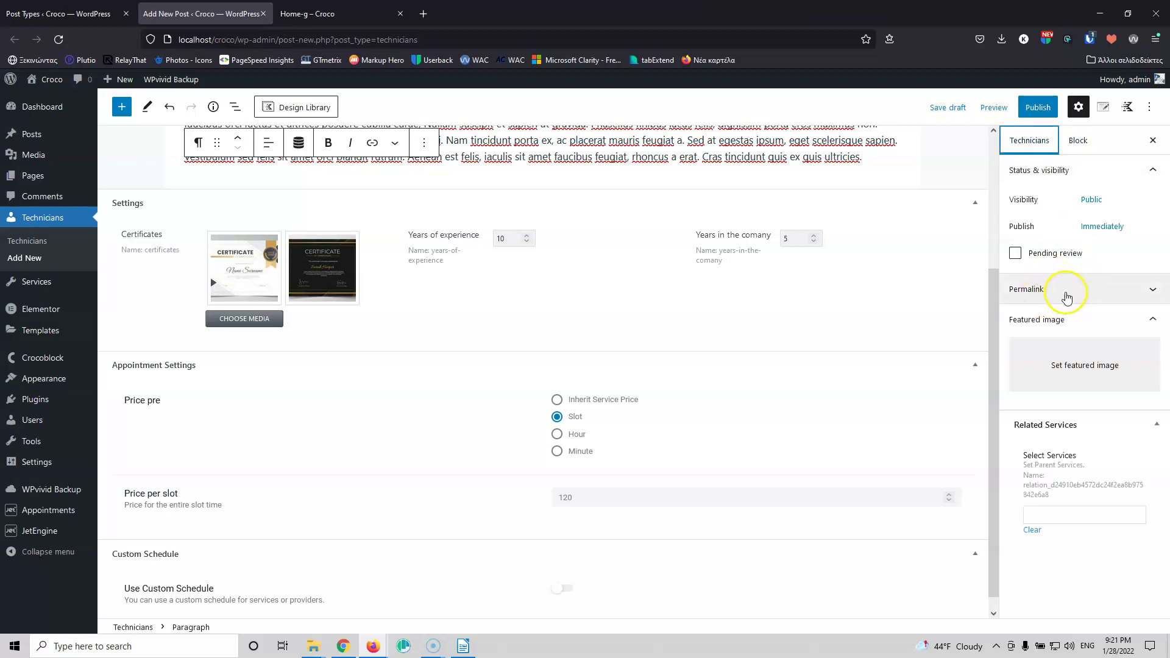
{"action": "left_click", "coordinate": [1088, 368]}
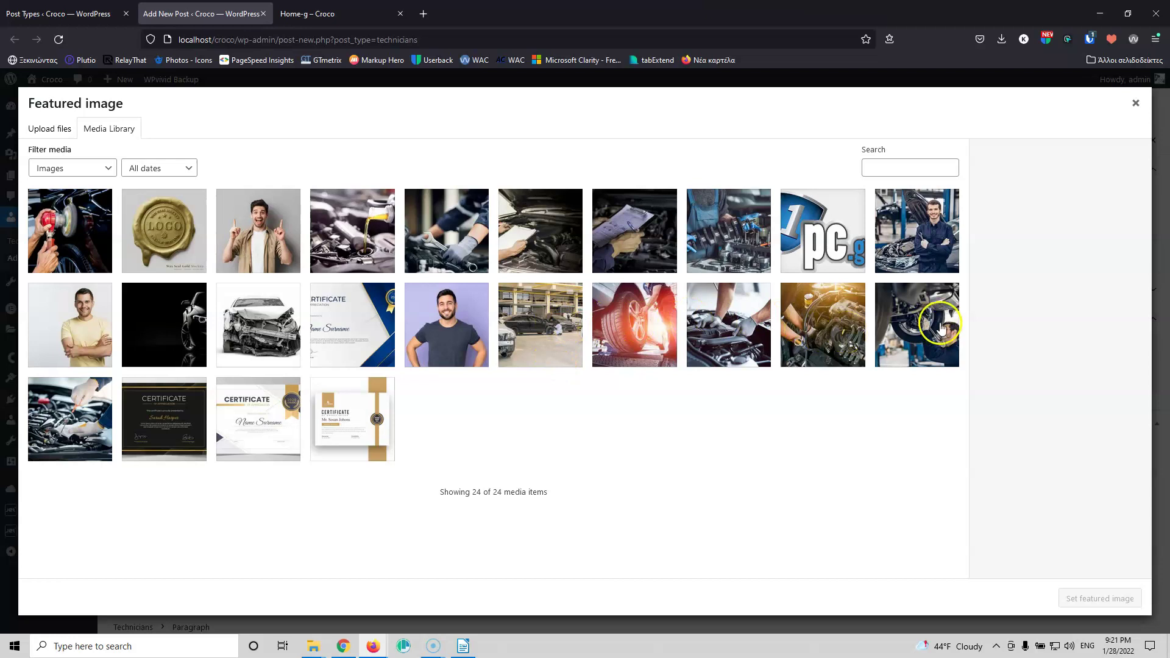
{"action": "left_click", "coordinate": [917, 234]}
{"action": "left_click", "coordinate": [1100, 598]}
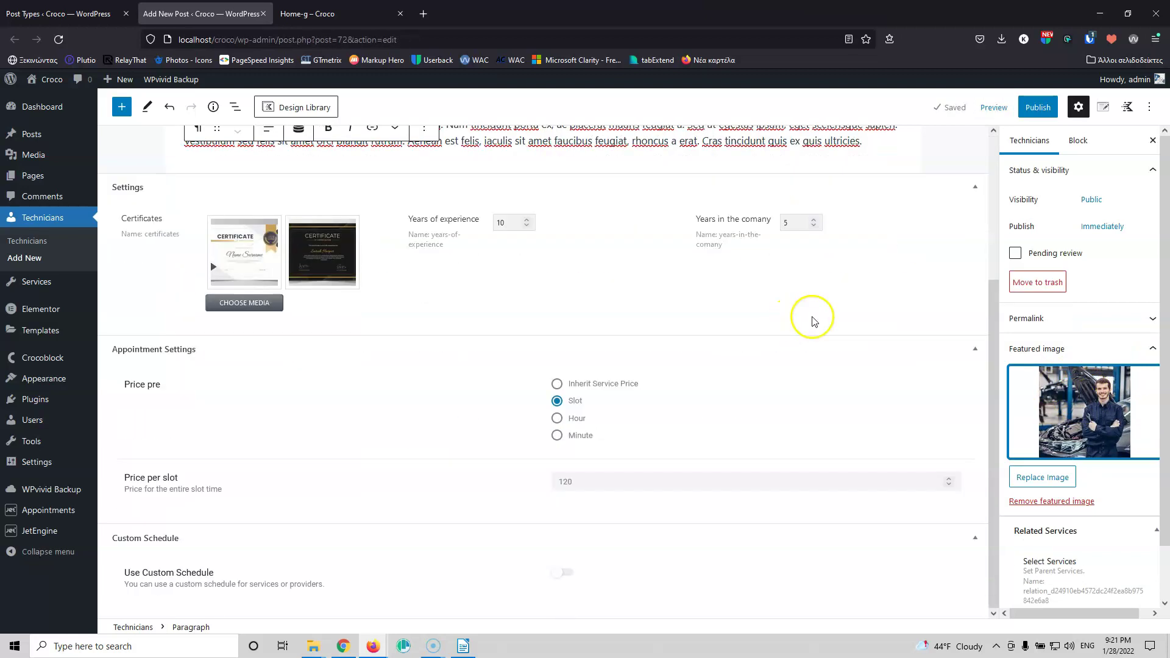
Step: Relate the technician to the Change tyres service and publish the technician post
{"action": "left_click", "coordinate": [1076, 565]}
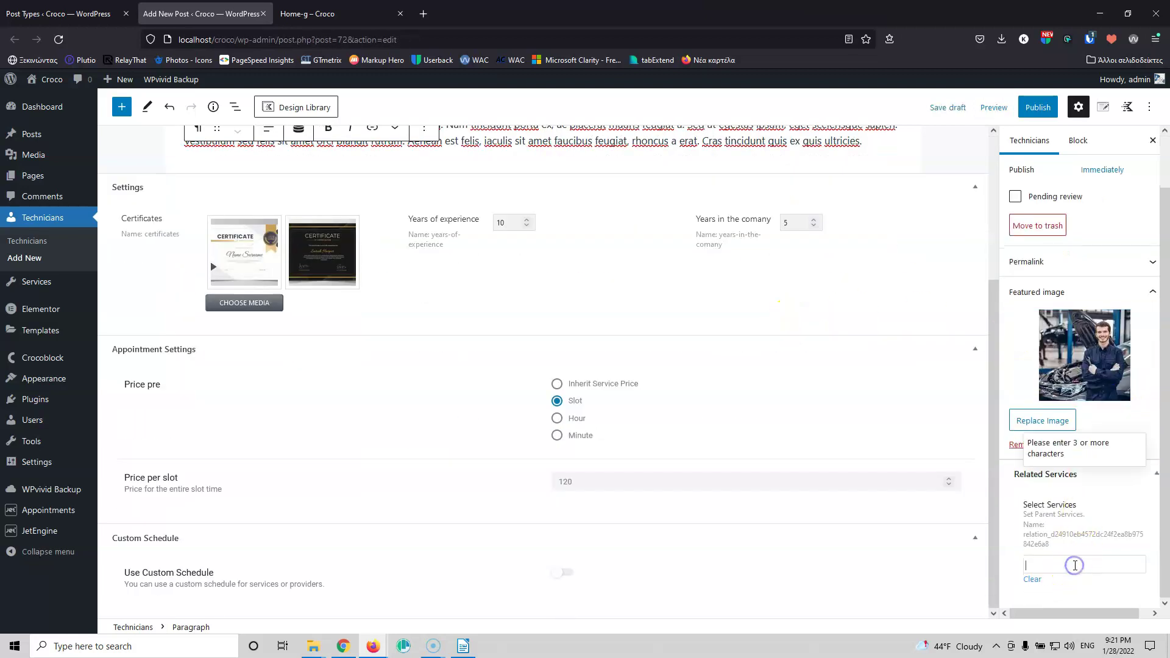
{"action": "type", "text": "tyre"}
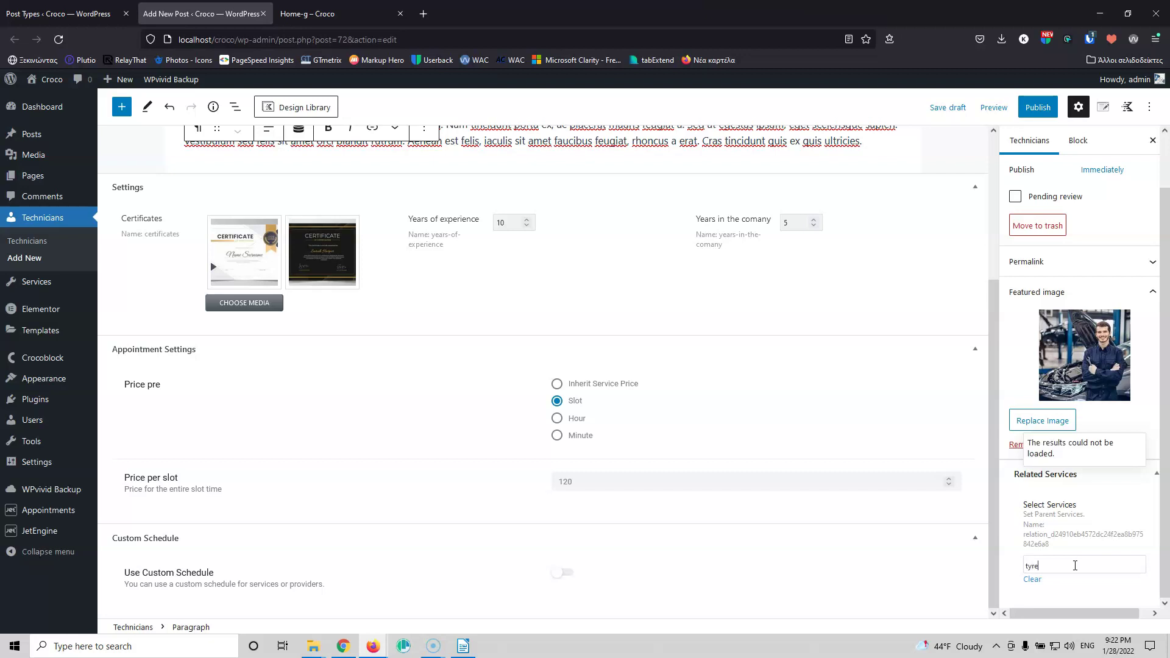
{"action": "left_click", "coordinate": [1067, 558]}
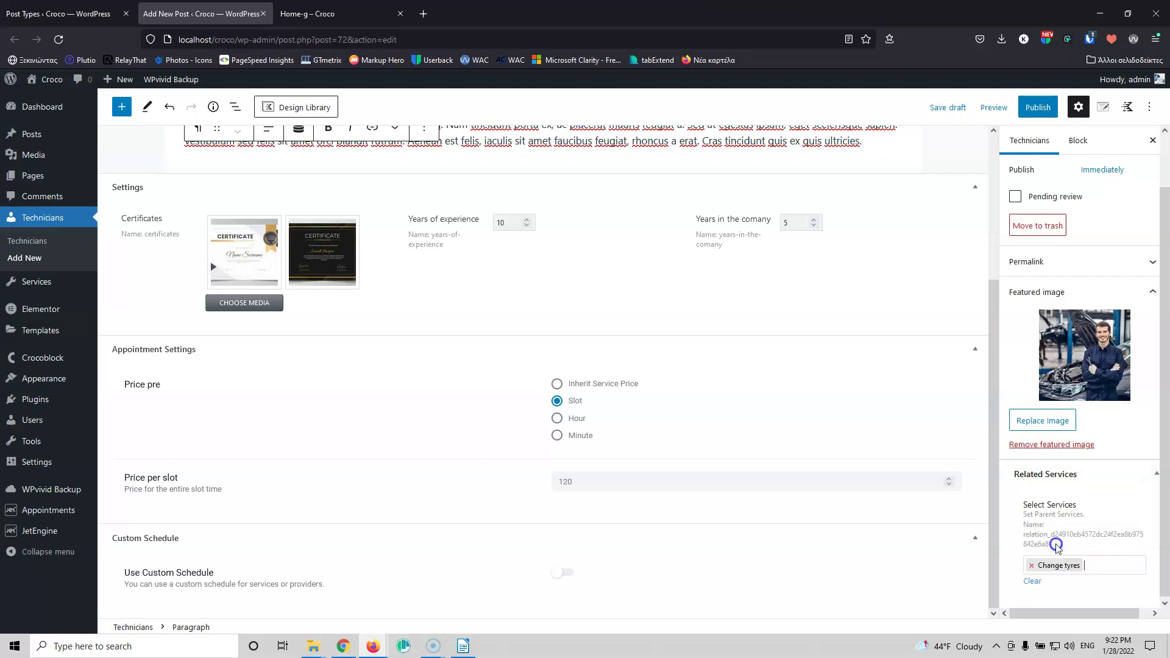
{"action": "left_click", "coordinate": [1037, 114]}
{"action": "left_click", "coordinate": [1040, 110]}
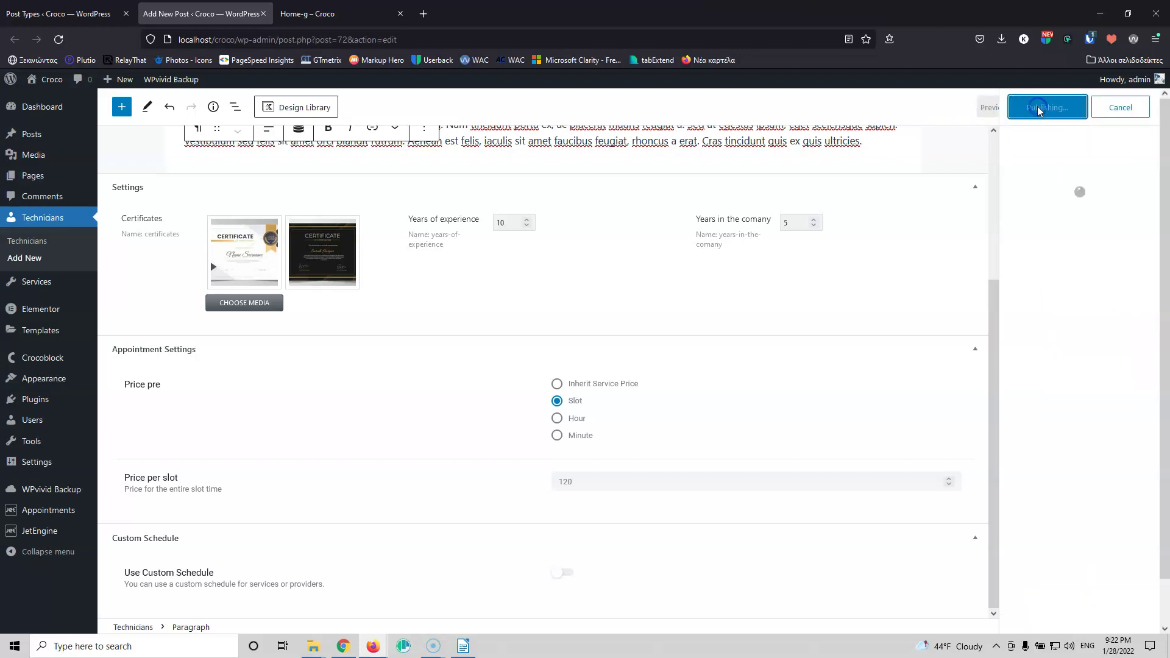
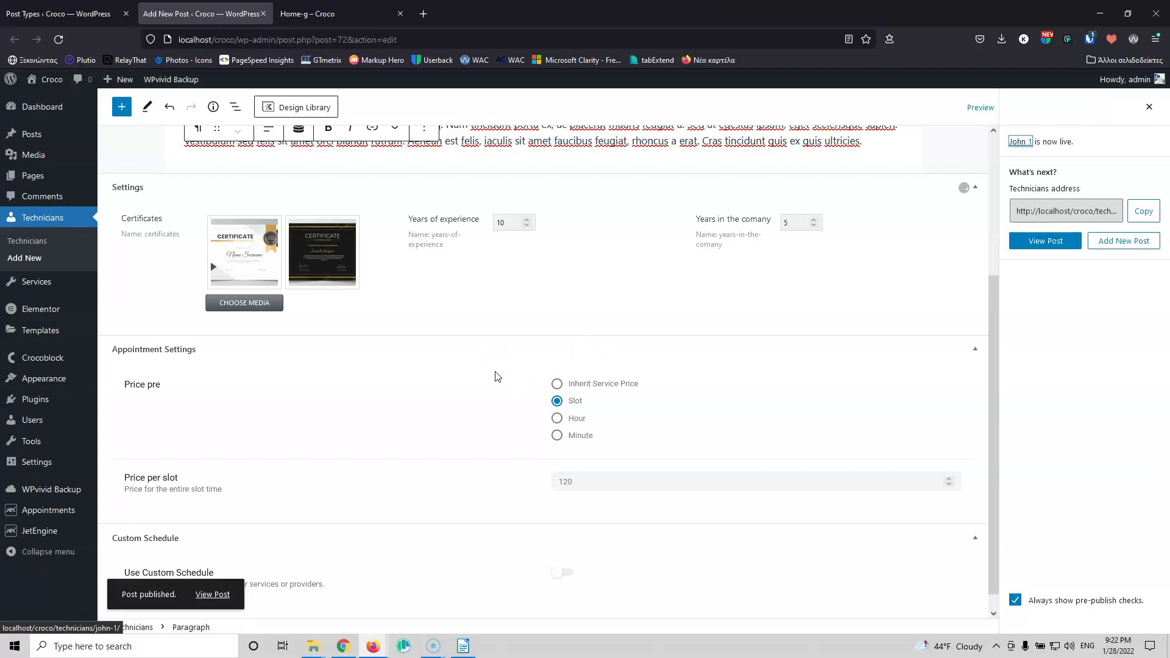
{"action": "left_click", "coordinate": [1085, 265]}
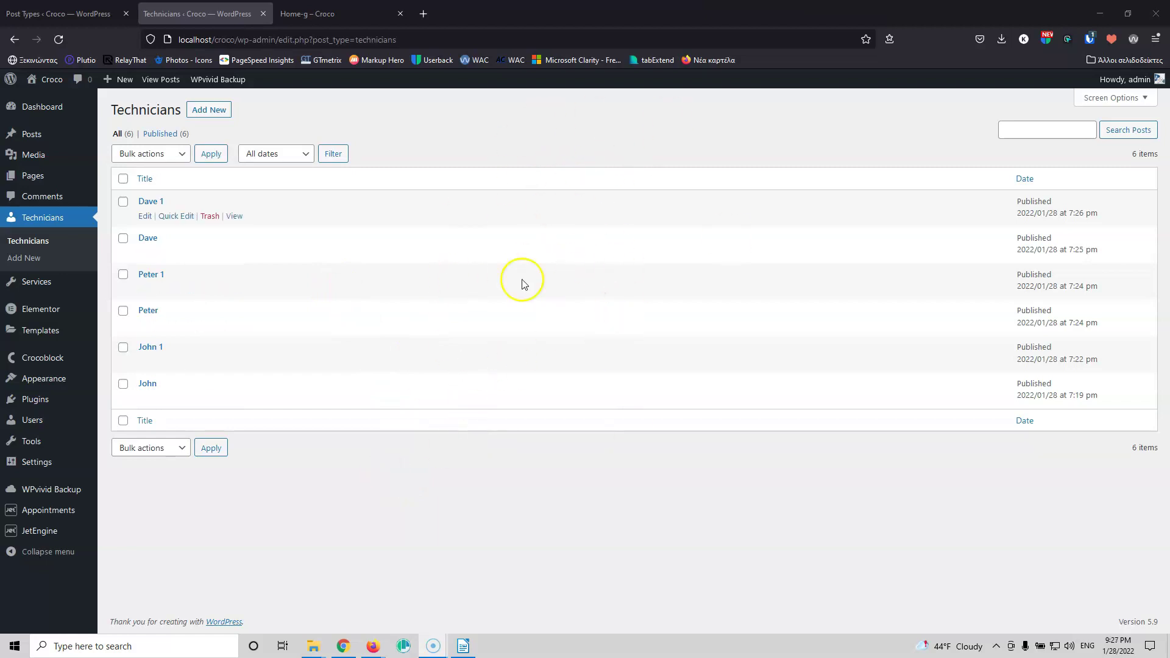
Step: View the Services list, and open the wp_postmeta table of the croco database in phpMyAdmin in a new browser tab
{"action": "left_click", "coordinate": [13, 287]}
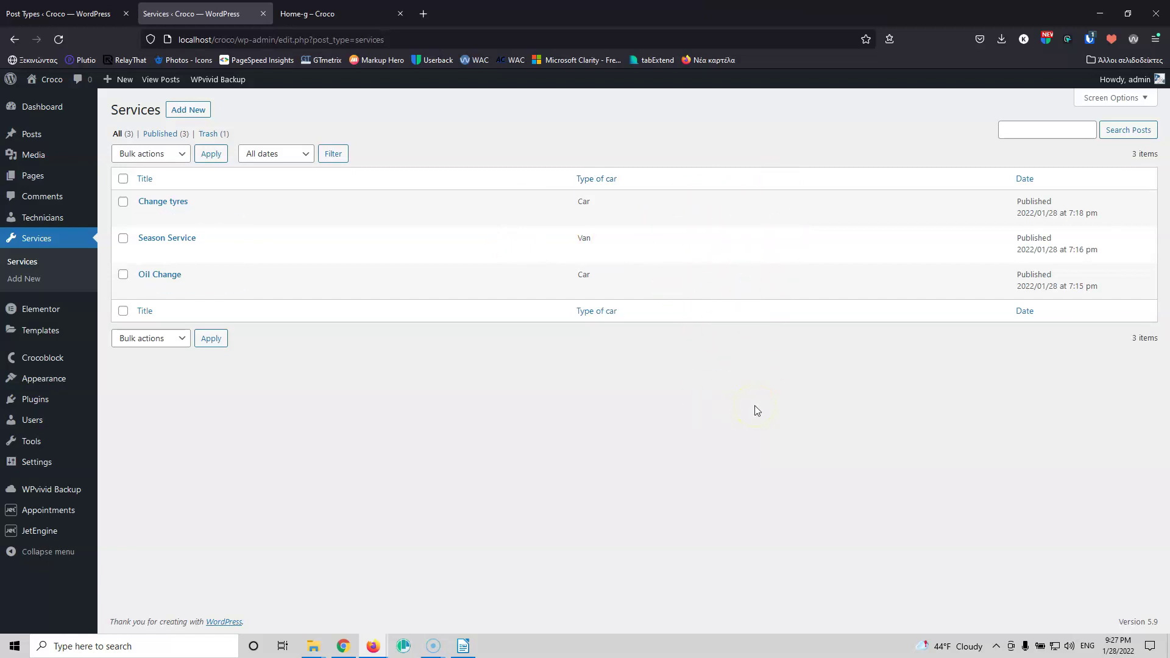
{"action": "left_click", "coordinate": [427, 14]}
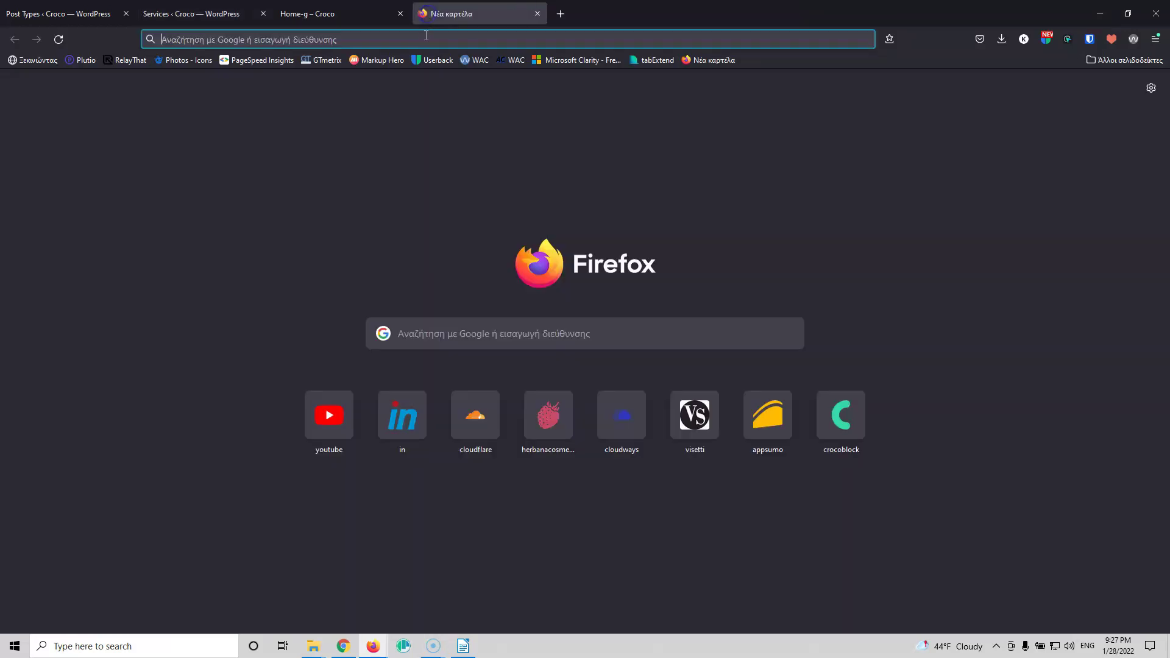
{"action": "left_click", "coordinate": [426, 38]}
{"action": "type", "text": "localhost/"}
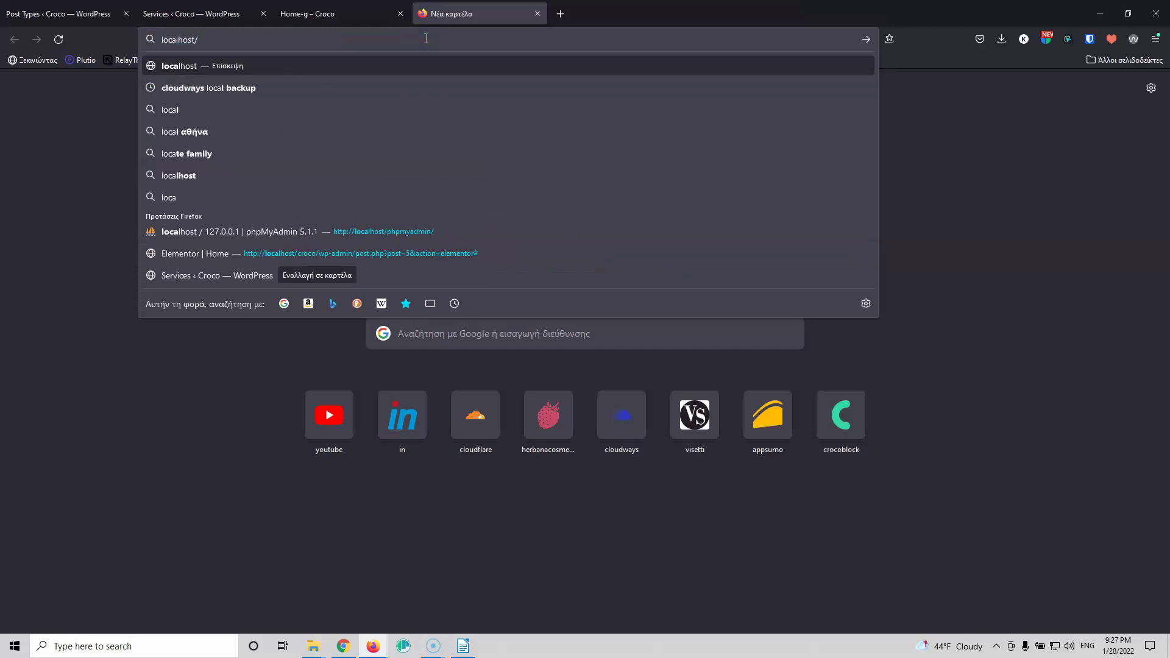
{"action": "type", "text": "php"}
{"action": "key", "text": "Return"}
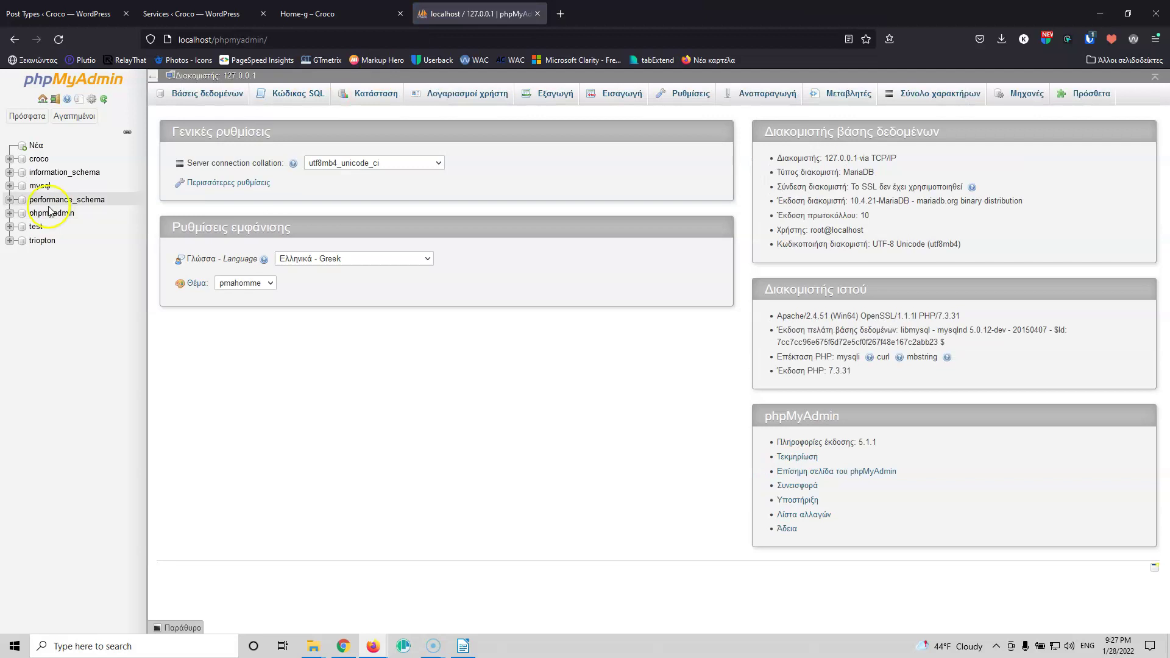
{"action": "left_click", "coordinate": [38, 159]}
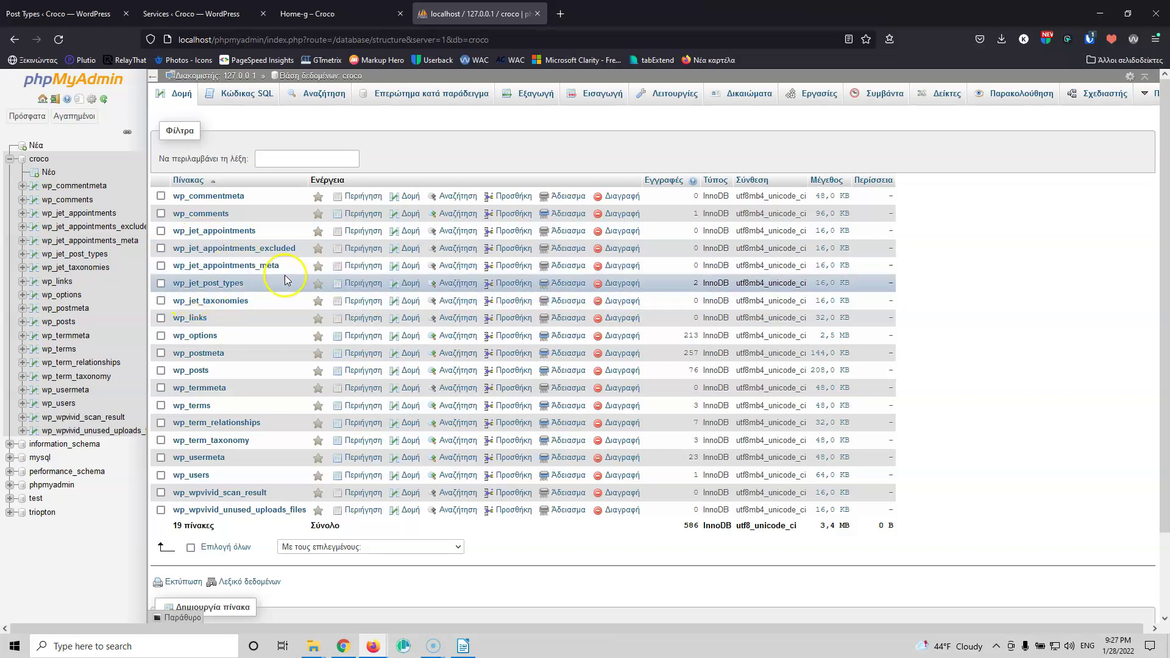
{"action": "left_click", "coordinate": [207, 357]}
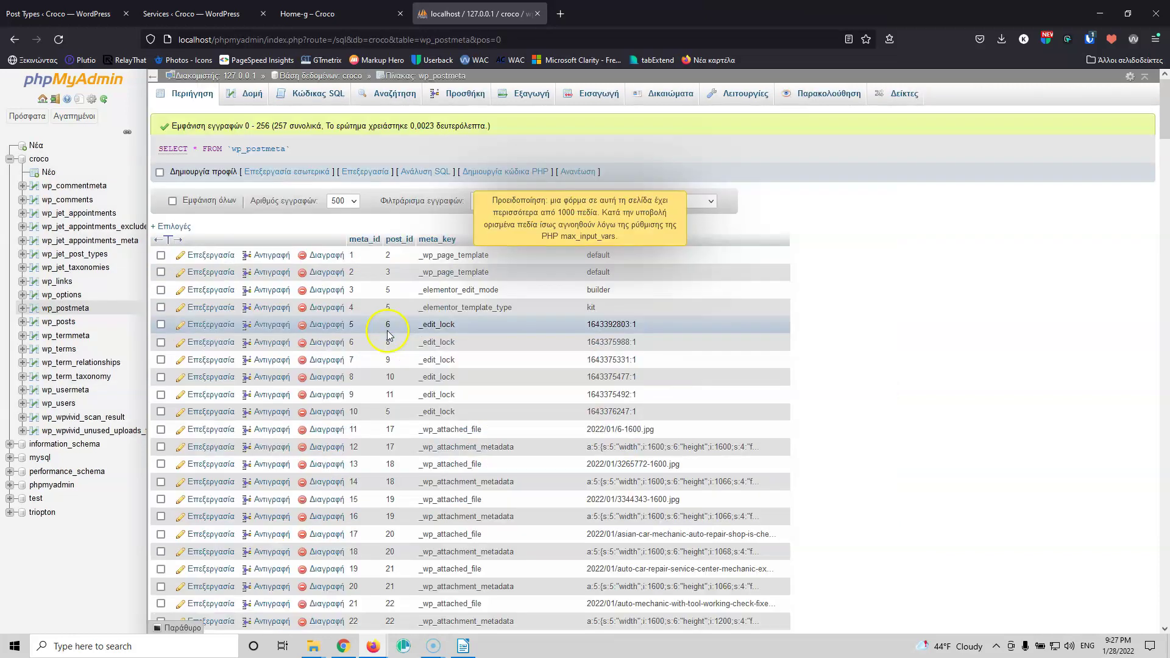
Step: Find the _app_price meta key among the last rows of the wp_postmeta table and copy its name
{"action": "scroll", "coordinate": [415, 296], "scroll_direction": "down", "scroll_amount": 10}
{"action": "scroll", "coordinate": [420, 300], "scroll_direction": "down", "scroll_amount": 20}
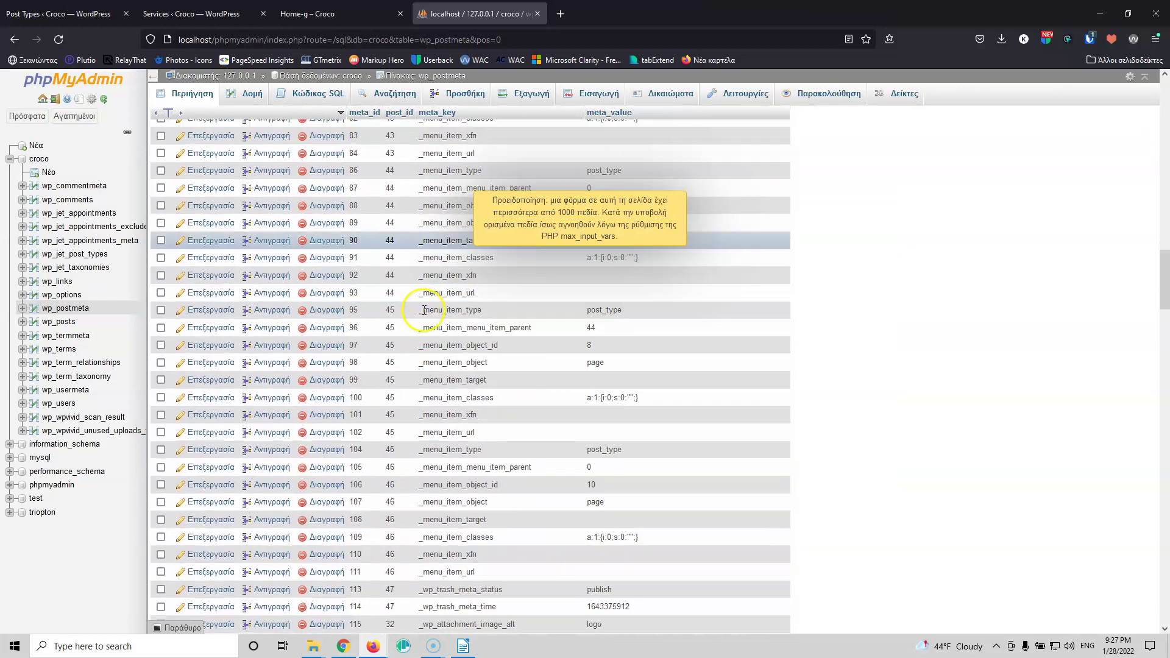
{"action": "scroll", "coordinate": [426, 321], "scroll_direction": "down", "scroll_amount": 4}
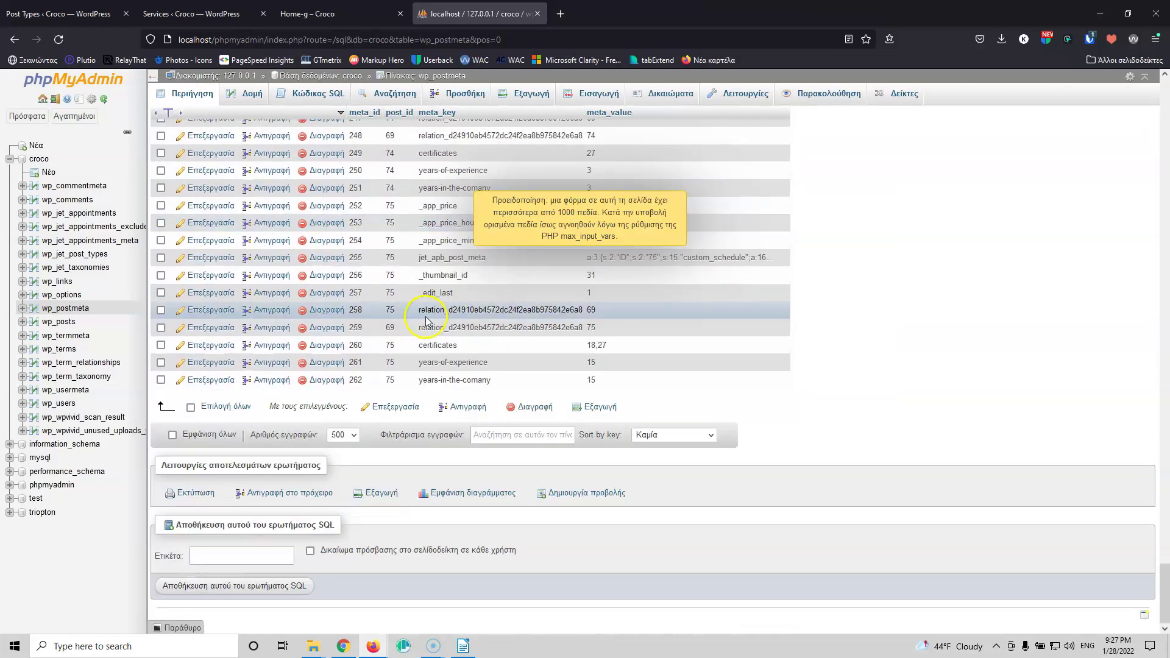
{"action": "scroll", "coordinate": [913, 399], "scroll_direction": "up", "scroll_amount": 5}
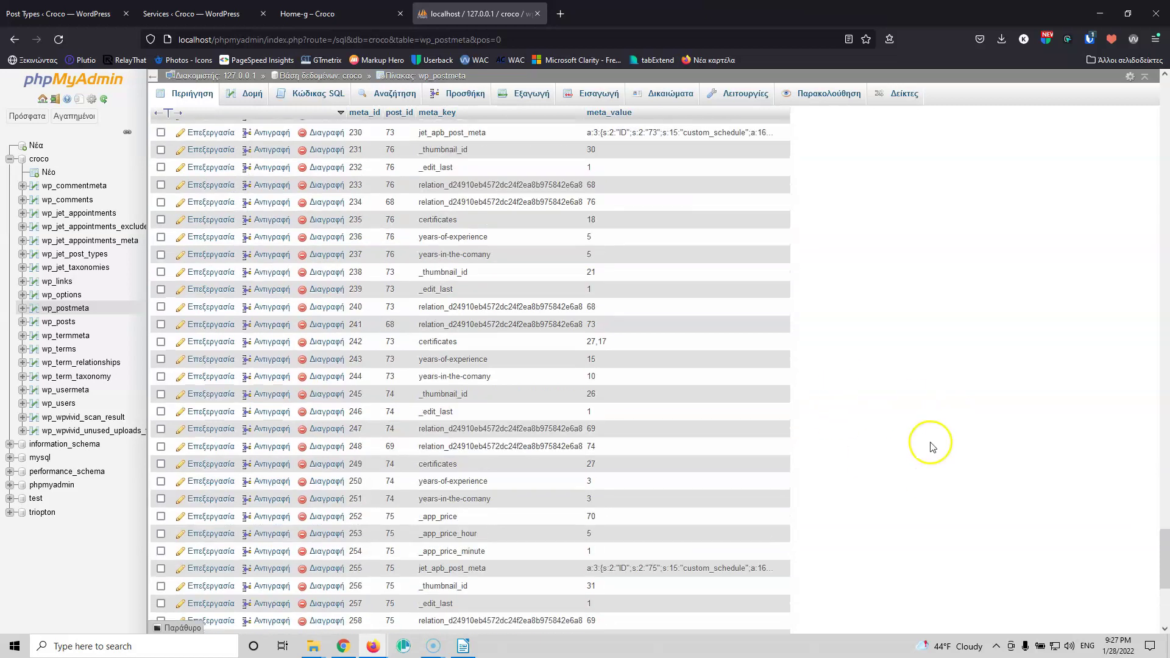
{"action": "scroll", "coordinate": [925, 444], "scroll_direction": "down", "scroll_amount": 5}
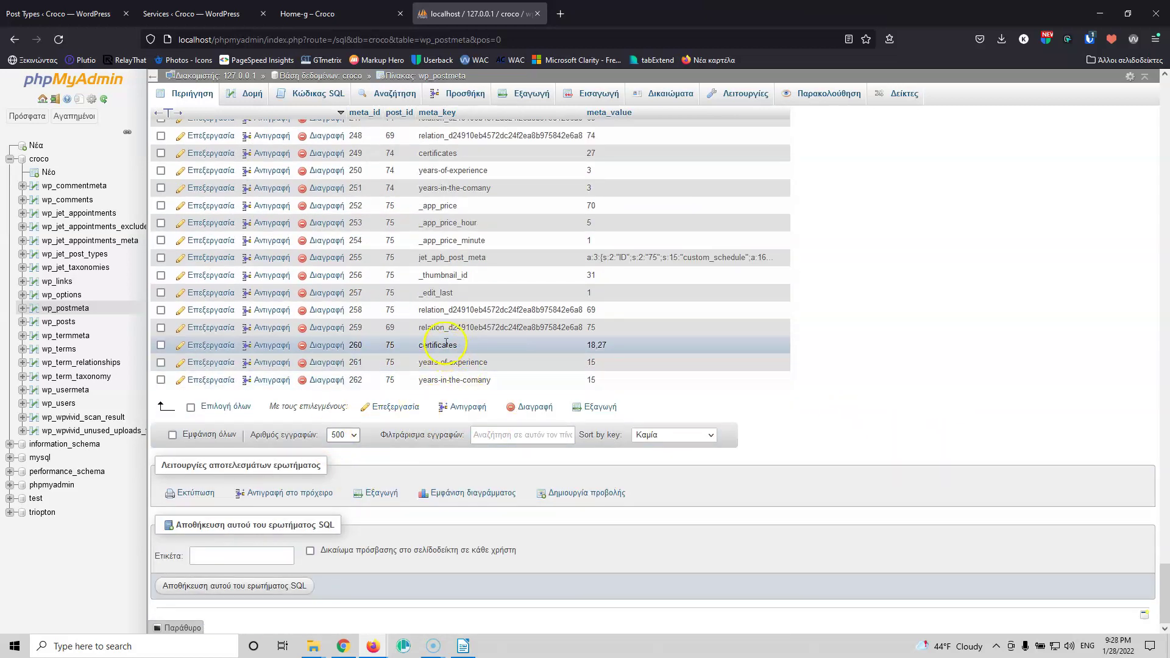
{"action": "scroll", "coordinate": [447, 343], "scroll_direction": "up", "scroll_amount": 1}
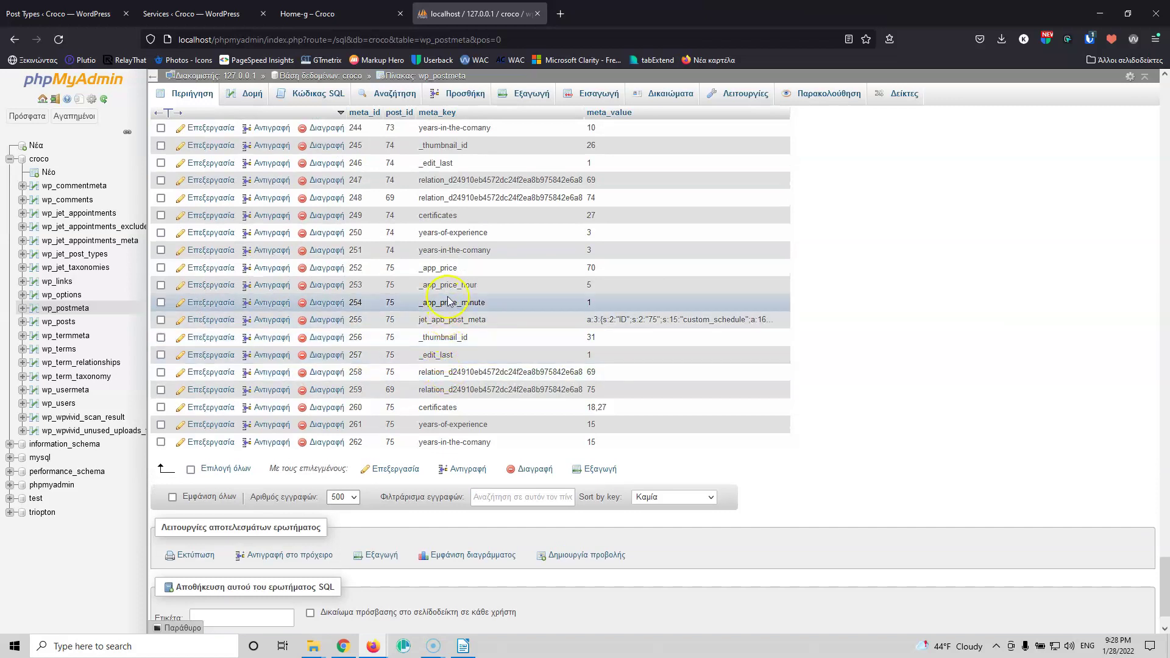
{"action": "left_click_drag", "start_coordinate": [459, 271], "coordinate": [419, 268]}
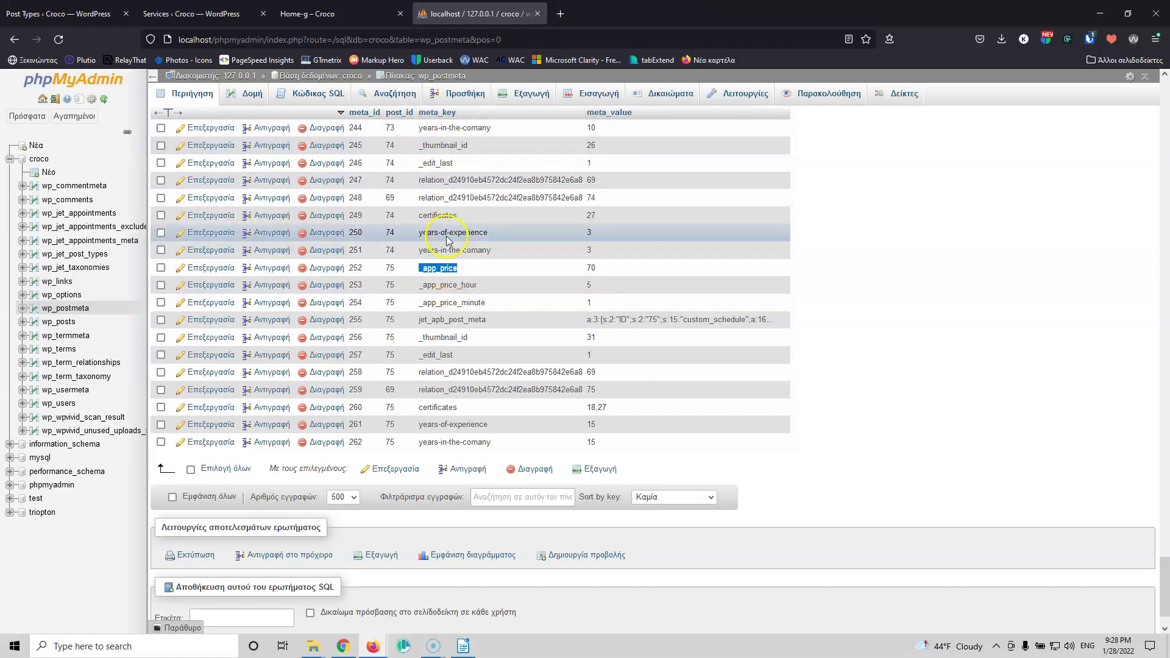
Step: Return to WordPress and open the Services custom post type for editing in JetEngine
{"action": "left_click", "coordinate": [71, 12]}
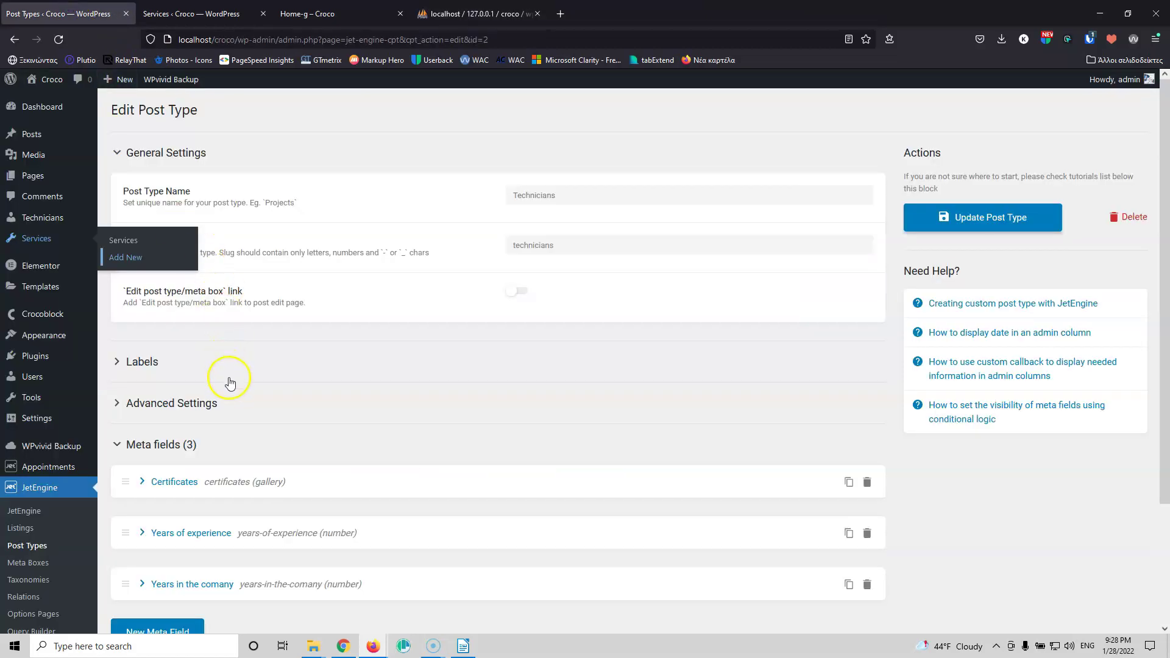
{"action": "scroll", "coordinate": [218, 396], "scroll_direction": "down", "scroll_amount": 2}
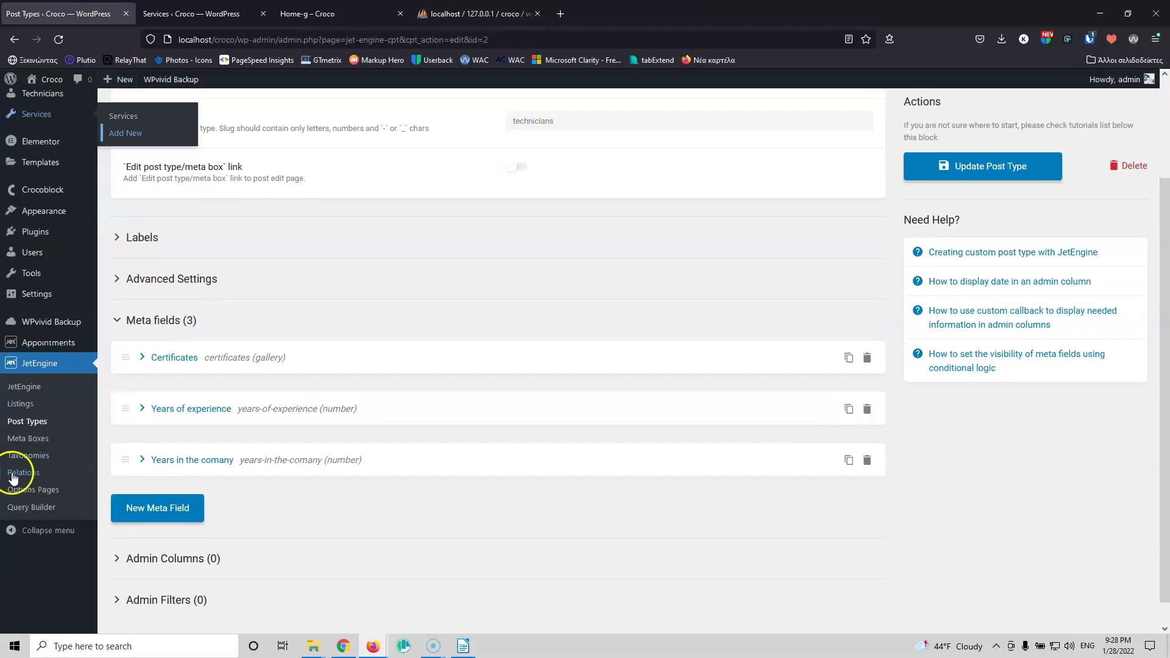
{"action": "left_click", "coordinate": [32, 423]}
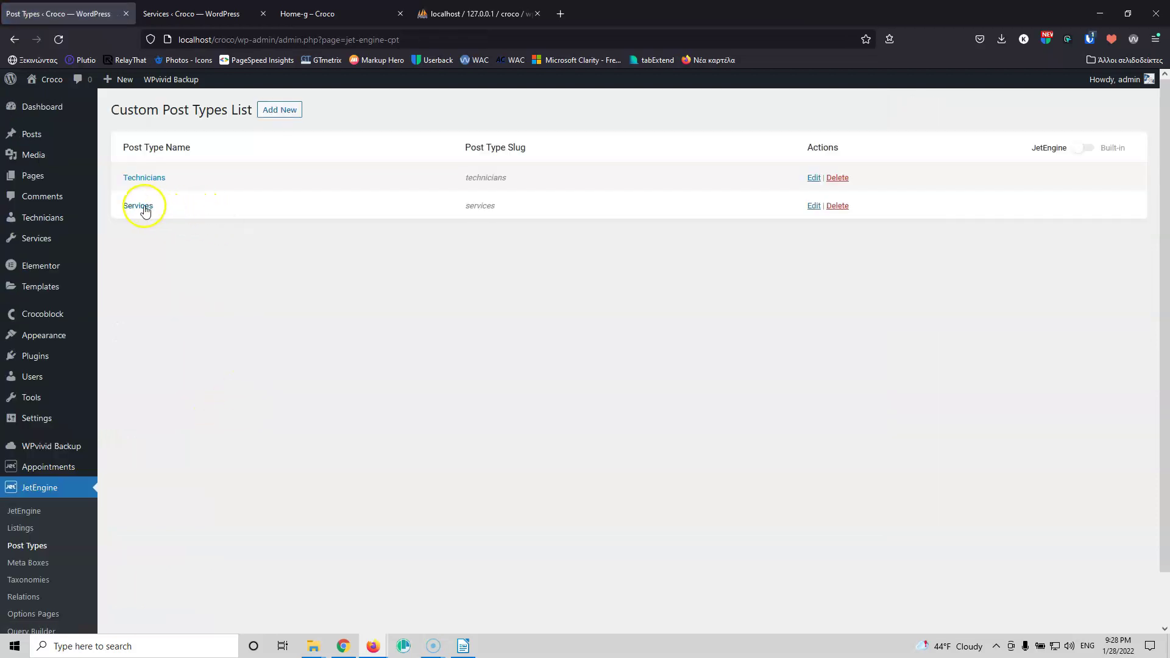
{"action": "left_click", "coordinate": [144, 207]}
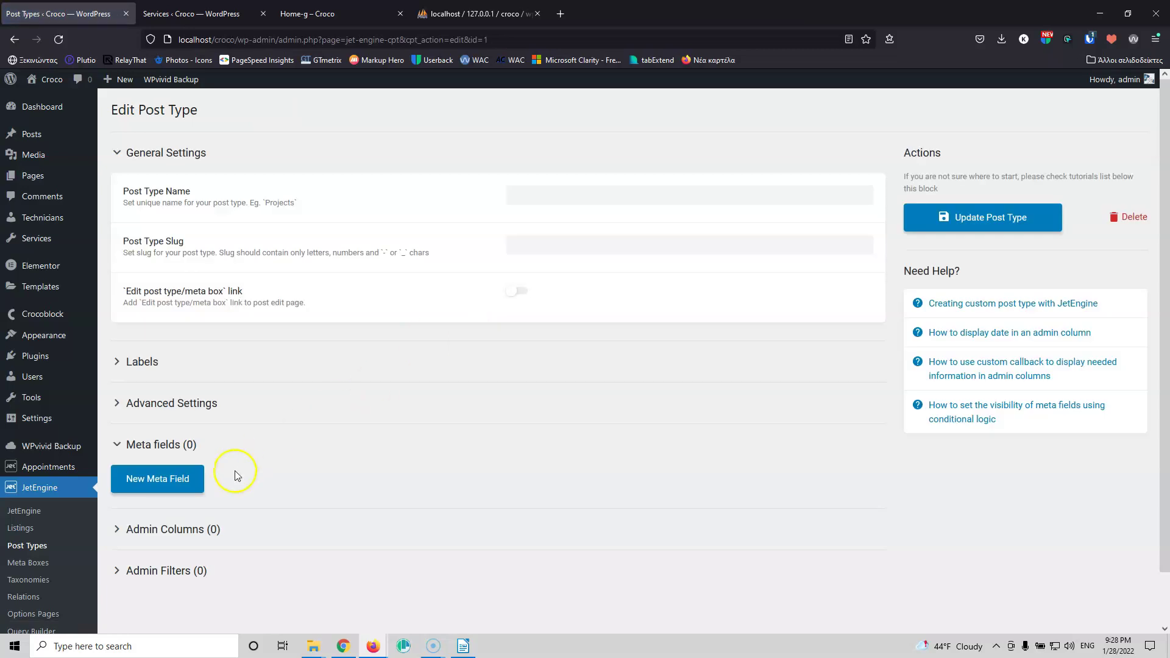
{"action": "scroll", "coordinate": [295, 341], "scroll_direction": "down", "scroll_amount": 5}
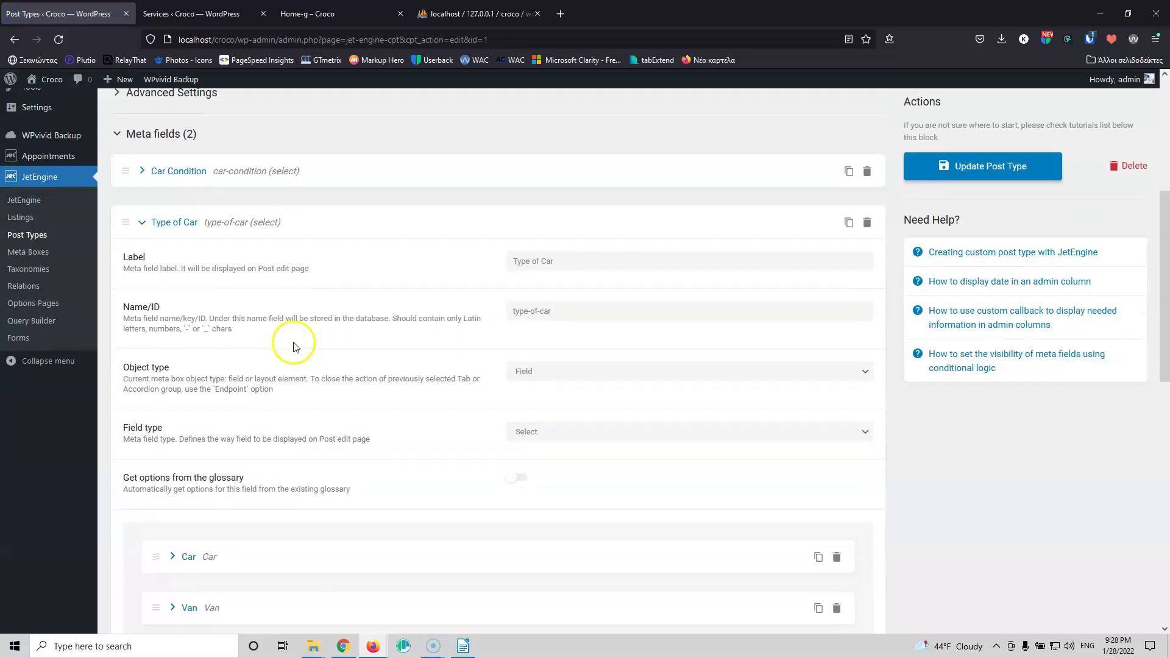
Step: Collapse the Type of Car meta field and add an admin column titled Price with the type Meta Value
{"action": "left_click", "coordinate": [140, 223]}
{"action": "left_click", "coordinate": [156, 535]}
{"action": "scroll", "coordinate": [241, 517], "scroll_direction": "down", "scroll_amount": 2}
{"action": "left_click", "coordinate": [154, 524]}
{"action": "left_click", "coordinate": [547, 567]}
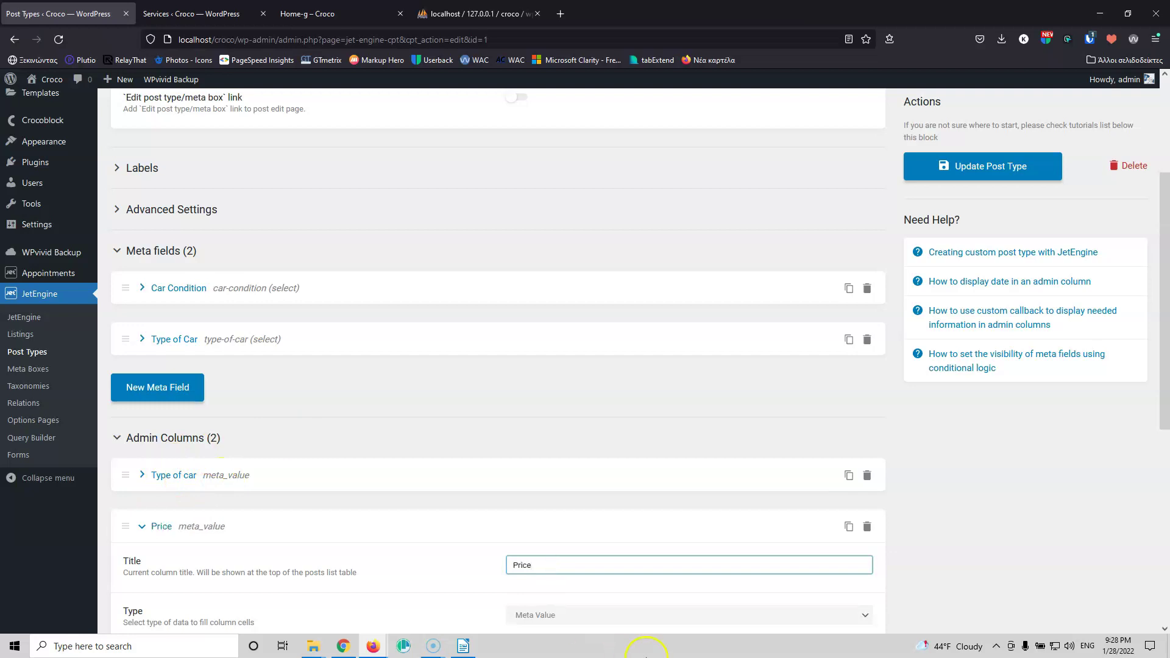
Step: Set the Price column's field name to _app_price and its column order to 3
{"action": "scroll", "coordinate": [685, 449], "scroll_direction": "down", "scroll_amount": 4}
{"action": "left_click", "coordinate": [567, 408]}
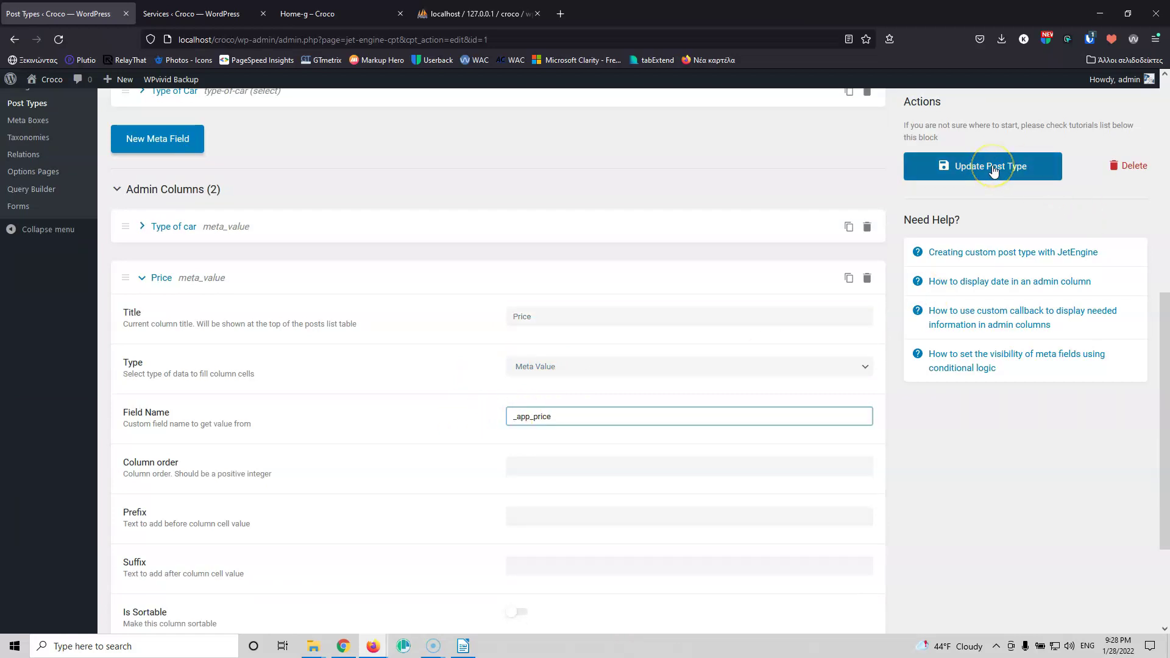
{"action": "left_click", "coordinate": [553, 466]}
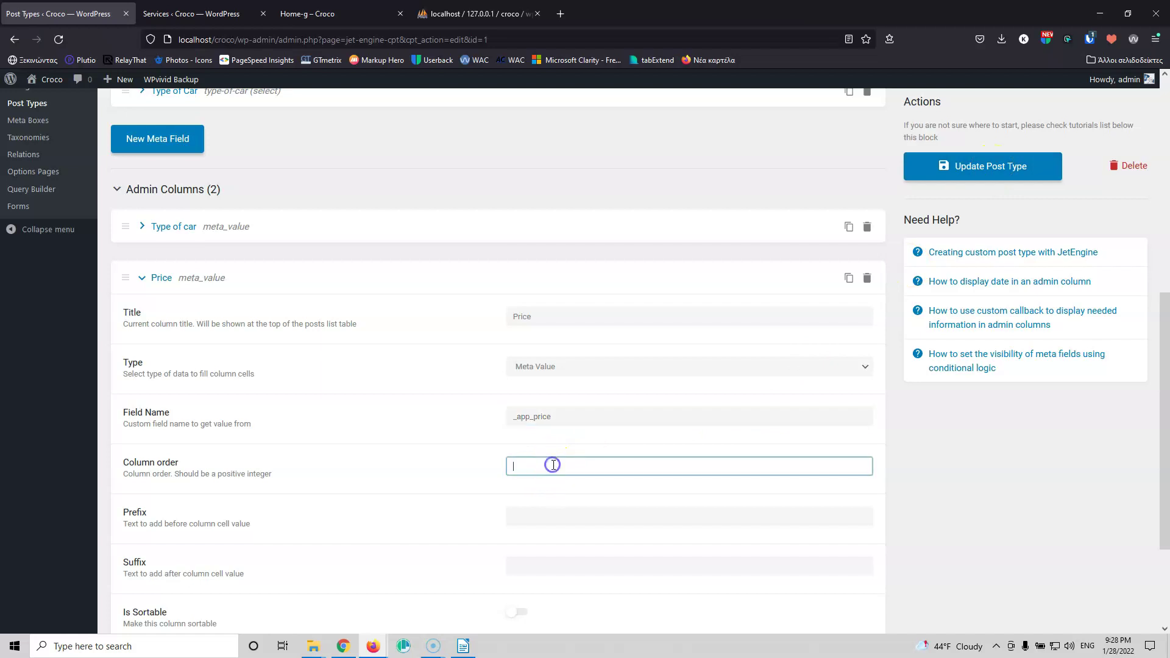
{"action": "type", "text": "3"}
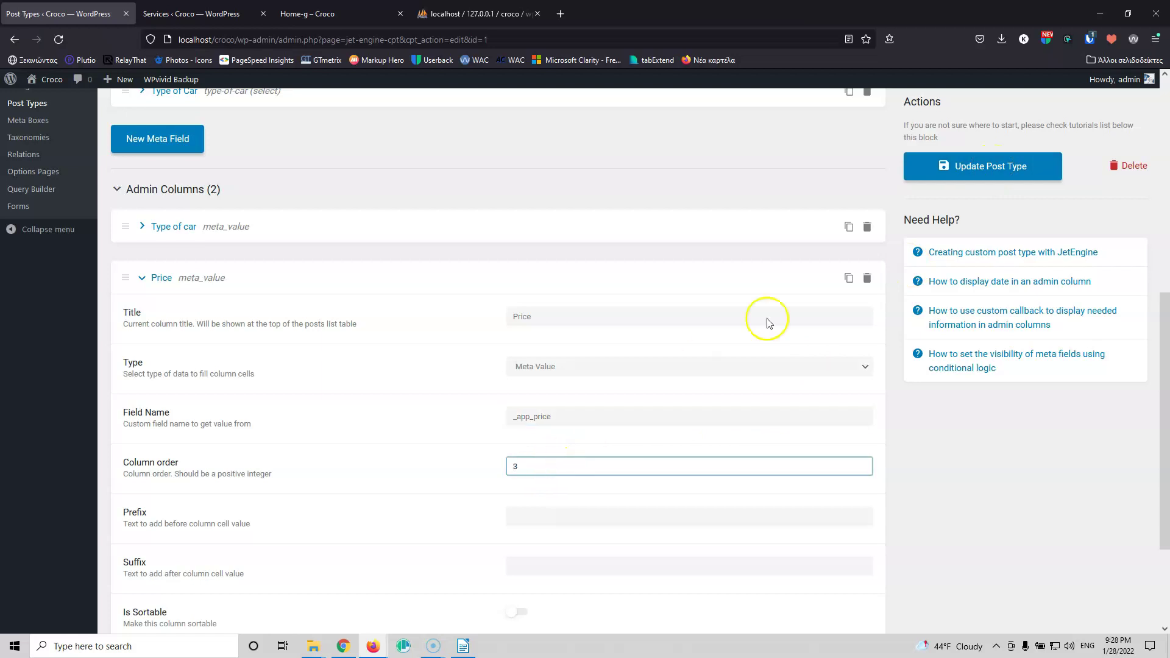
Step: Update the Services post type and reload the Services list to check its columns
{"action": "left_click", "coordinate": [969, 169]}
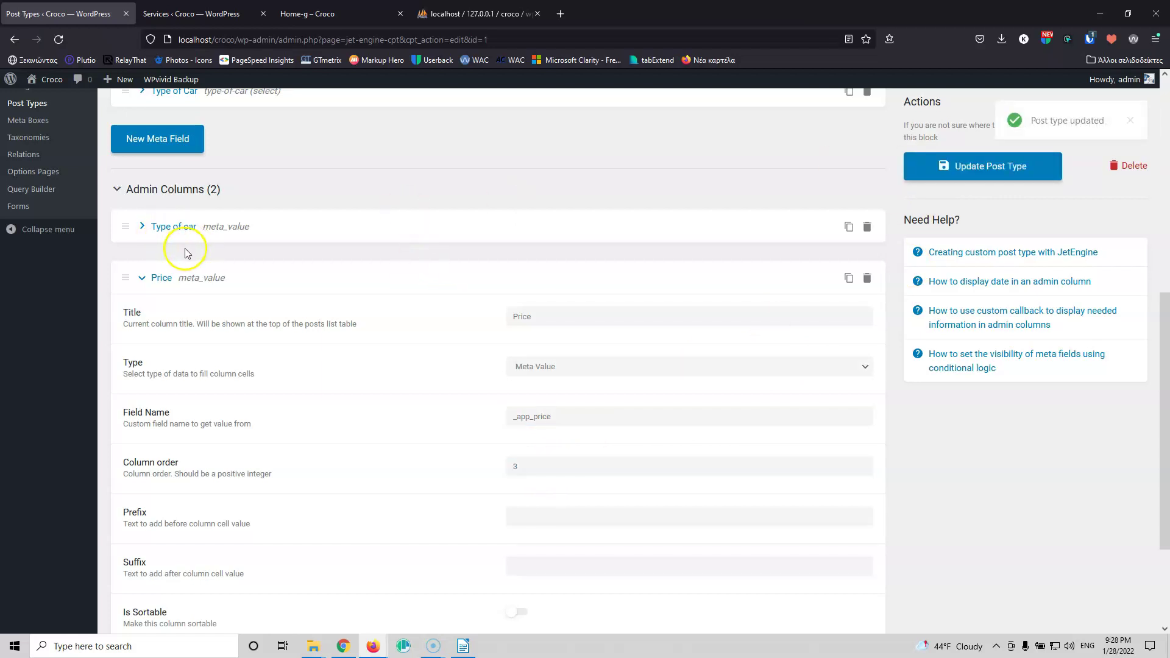
{"action": "left_click", "coordinate": [195, 11]}
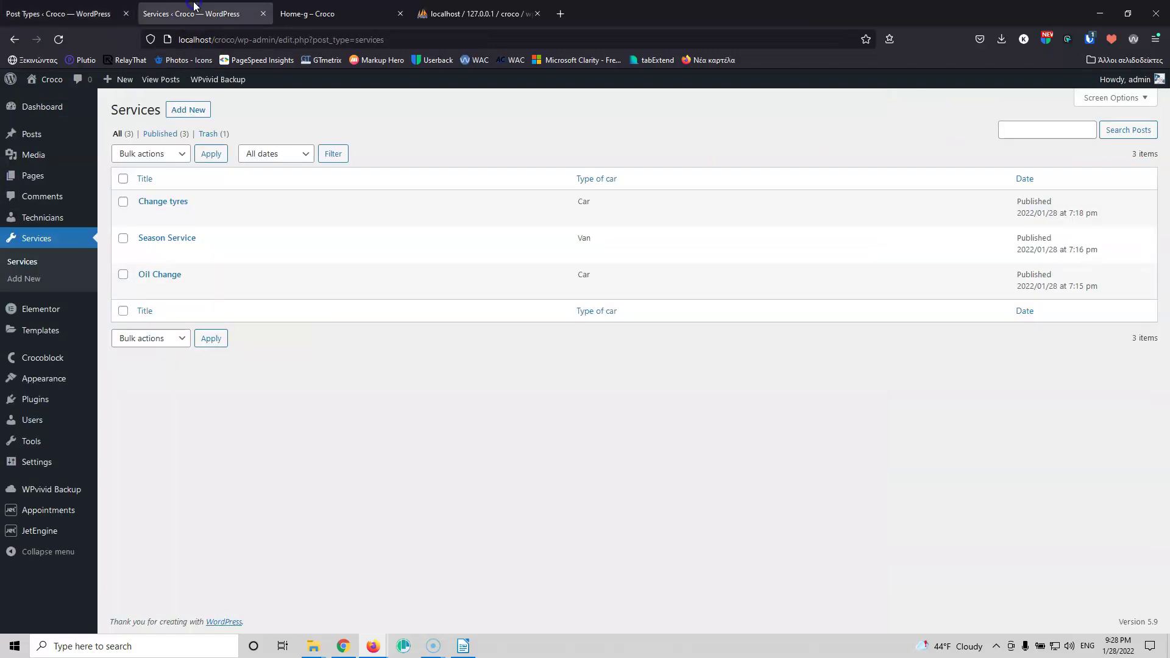
{"action": "left_click", "coordinate": [60, 39]}
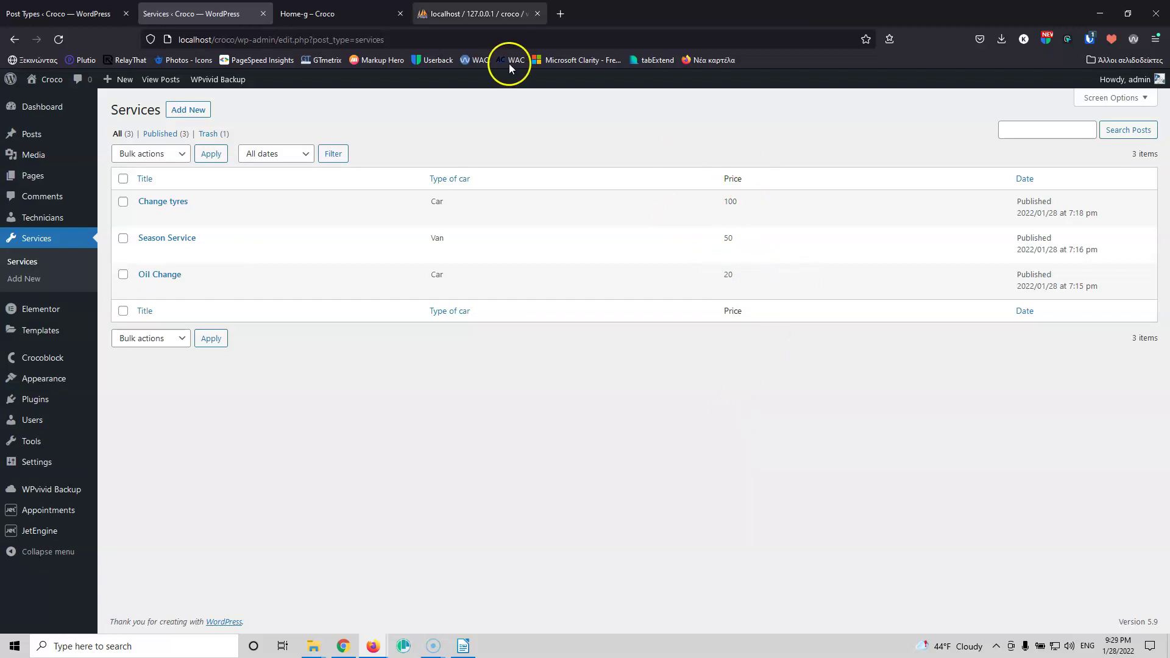
Step: Examine the price meta keys and the relation value of post 73 in phpMyAdmin's wp_postmeta table
{"action": "left_click", "coordinate": [481, 12]}
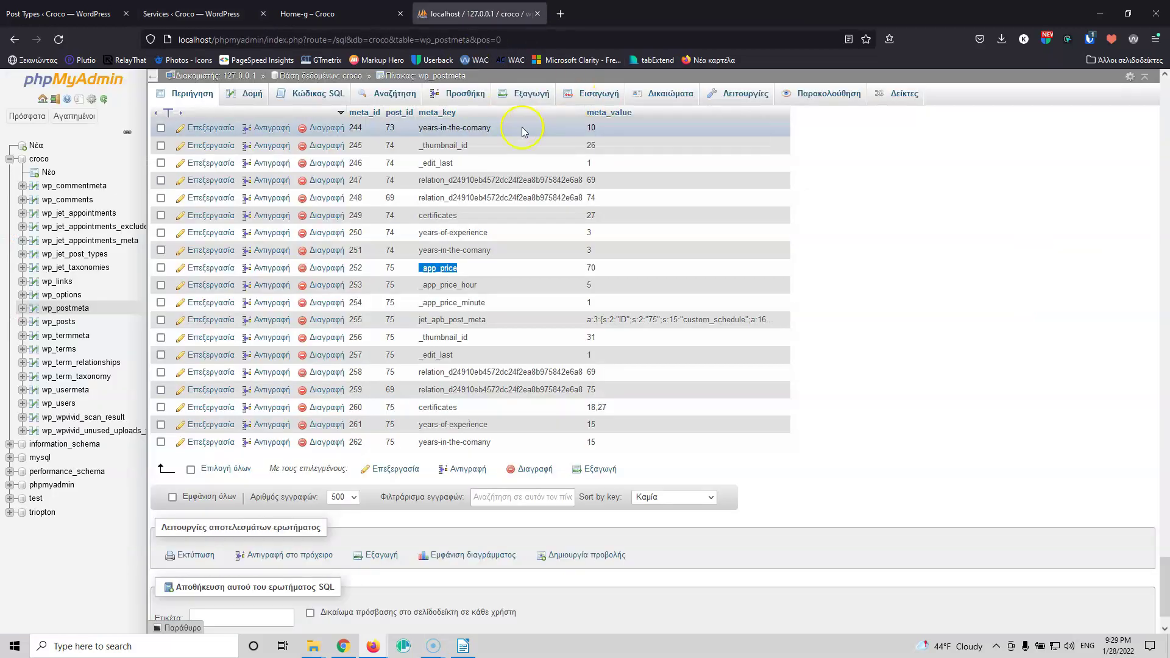
{"action": "left_click", "coordinate": [471, 273]}
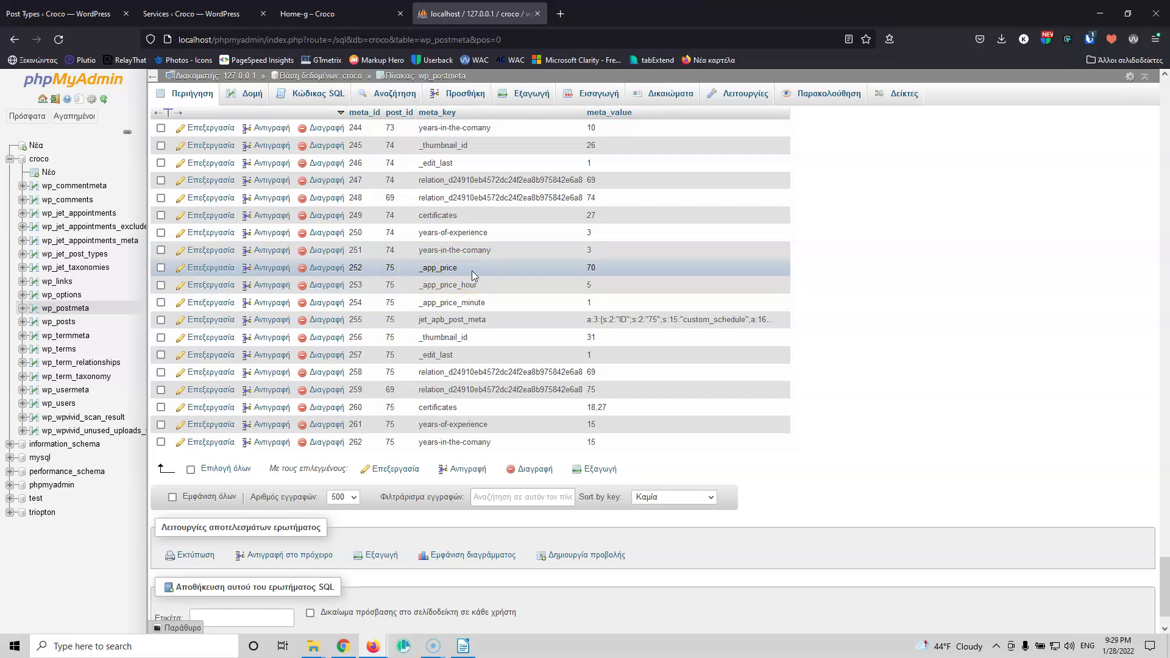
{"action": "left_click", "coordinate": [445, 284]}
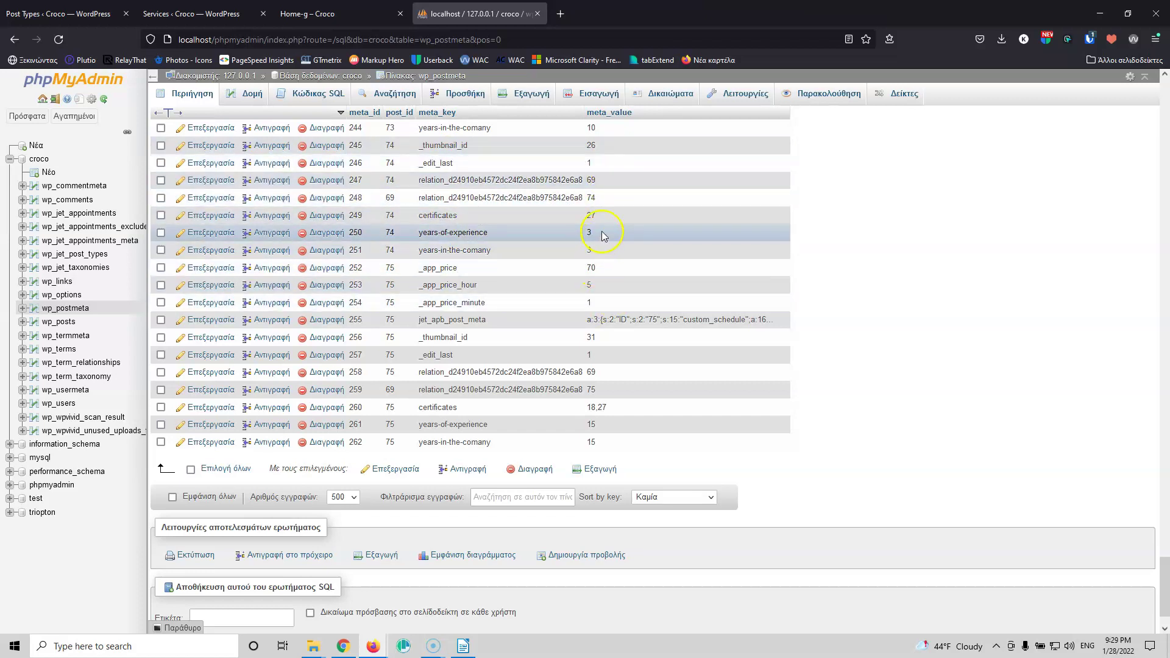
{"action": "scroll", "coordinate": [604, 236], "scroll_direction": "up", "scroll_amount": 3}
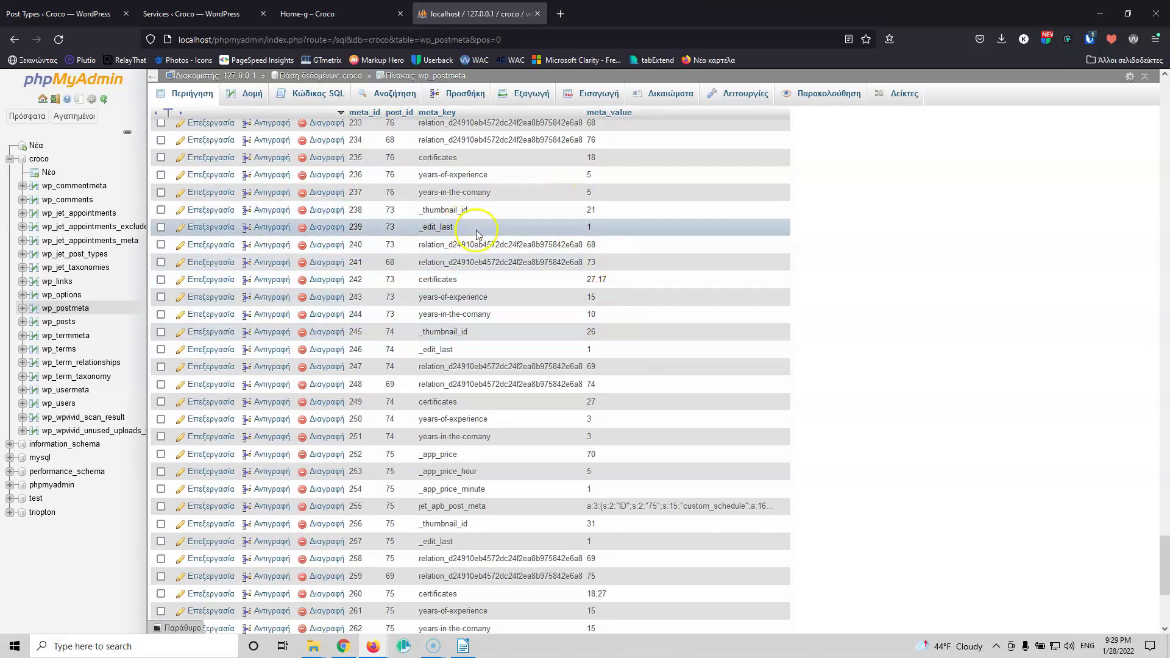
{"action": "double_click", "coordinate": [590, 244]}
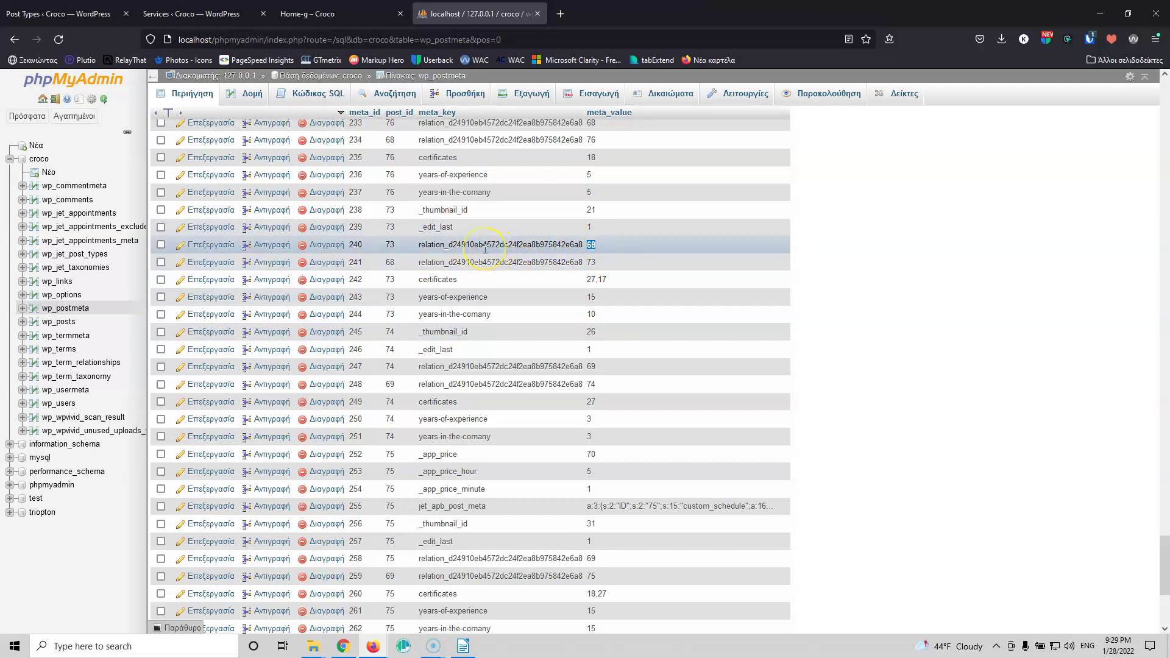
Step: Close phpMyAdmin, return to the Services post type settings in WordPress, and open the list of Services posts
{"action": "double_click", "coordinate": [606, 247]}
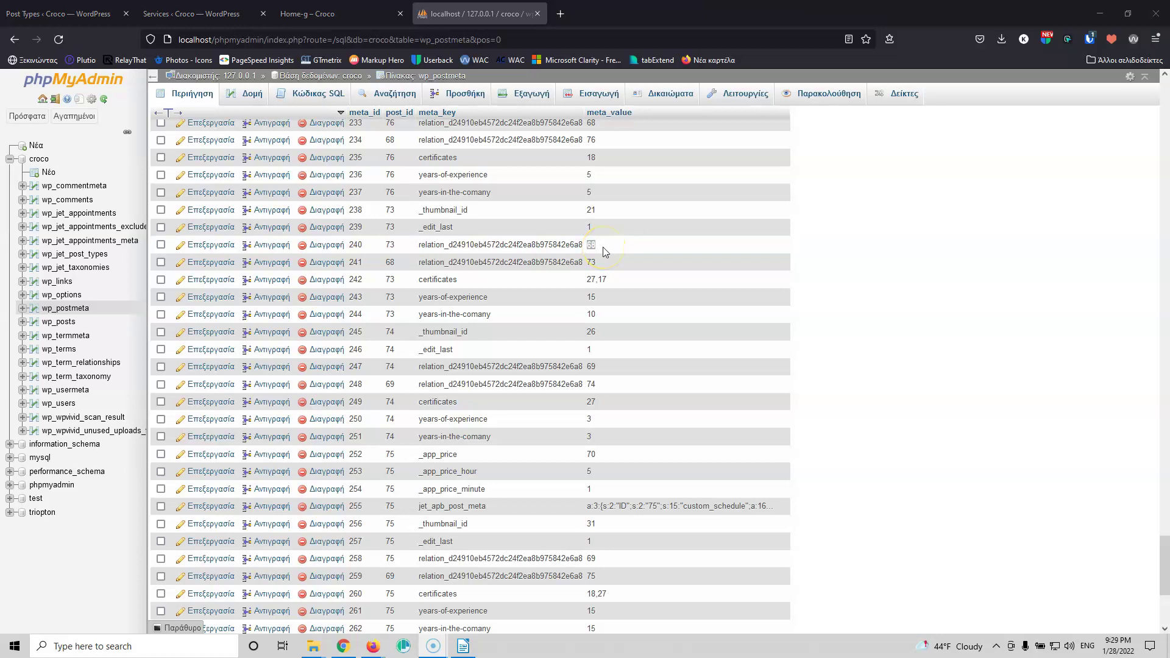
{"action": "left_click", "coordinate": [537, 13]}
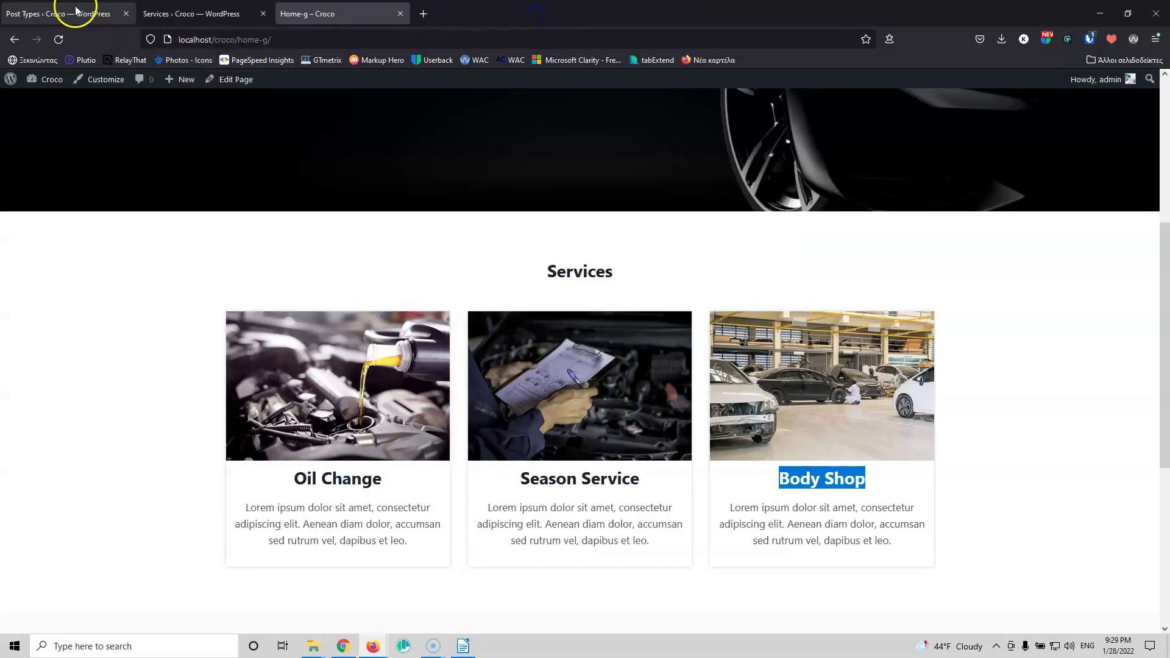
{"action": "left_click", "coordinate": [71, 12]}
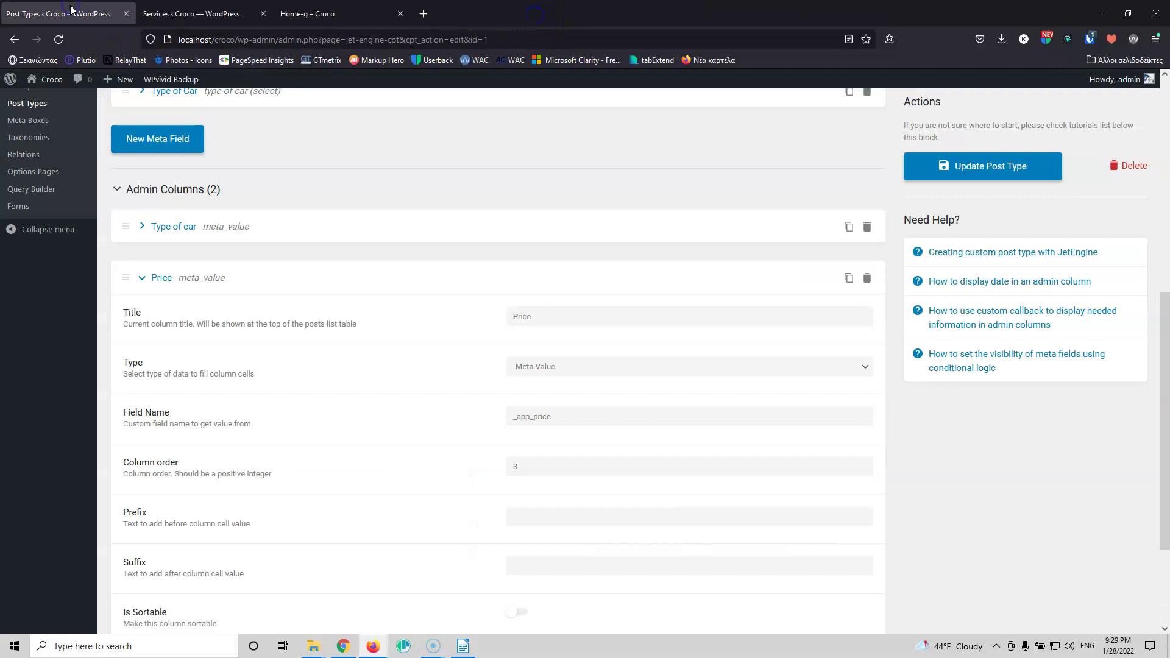
{"action": "scroll", "coordinate": [223, 366], "scroll_direction": "up", "scroll_amount": 7}
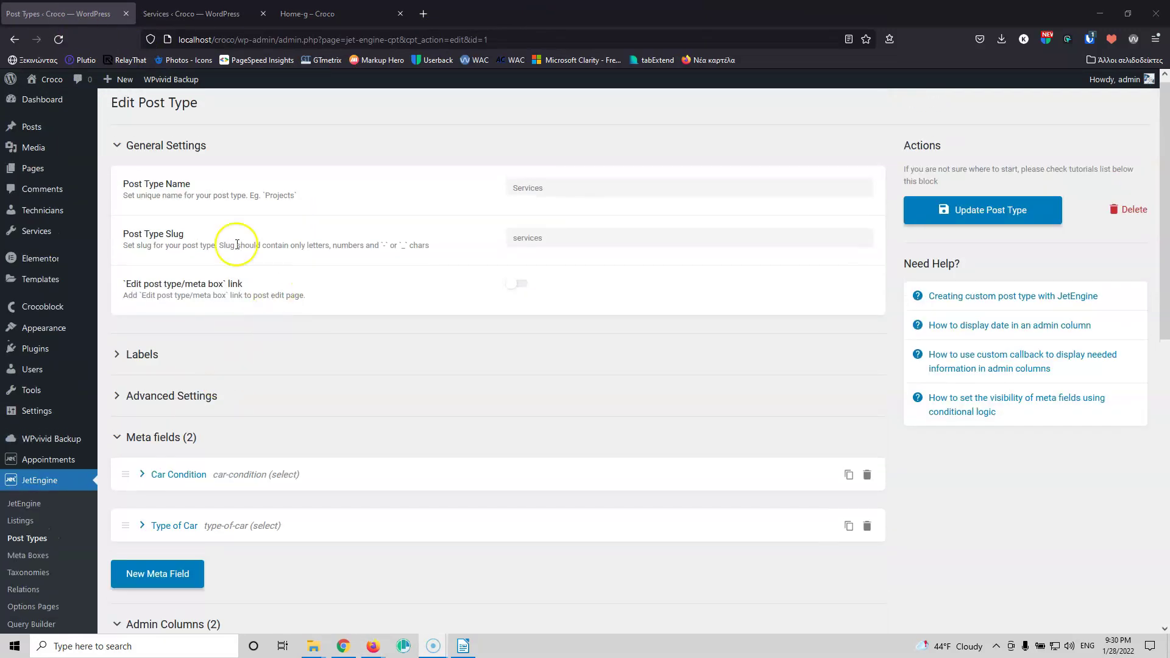
{"action": "scroll", "coordinate": [287, 319], "scroll_direction": "up", "scroll_amount": 1}
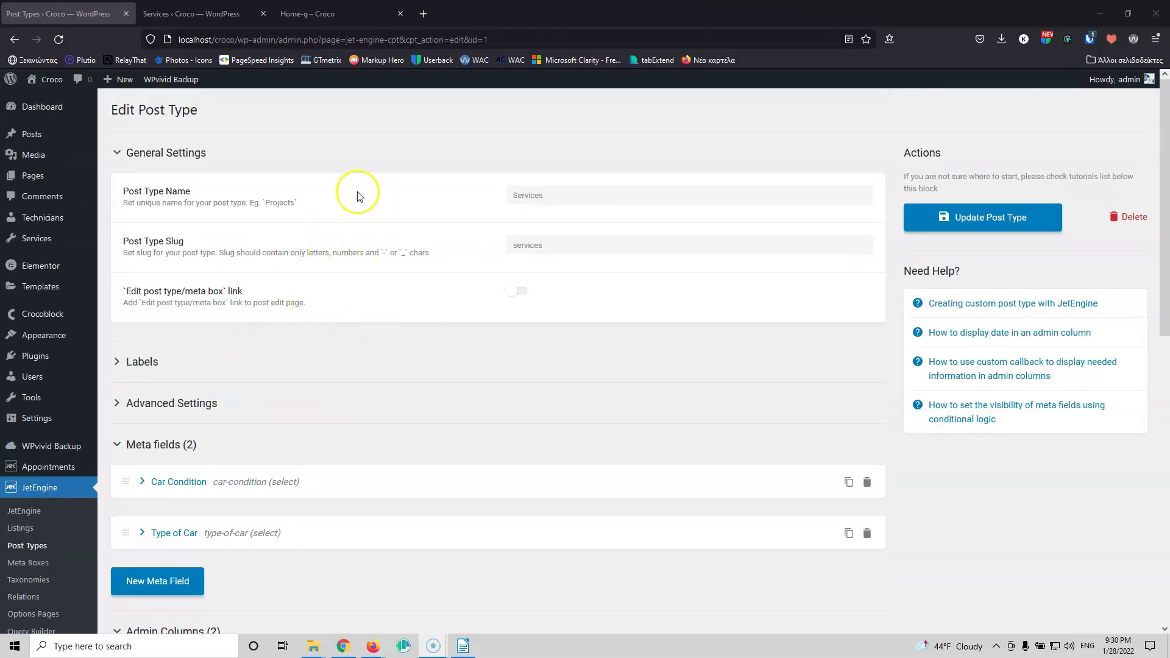
{"action": "mouse_move", "coordinate": [37, 238]}
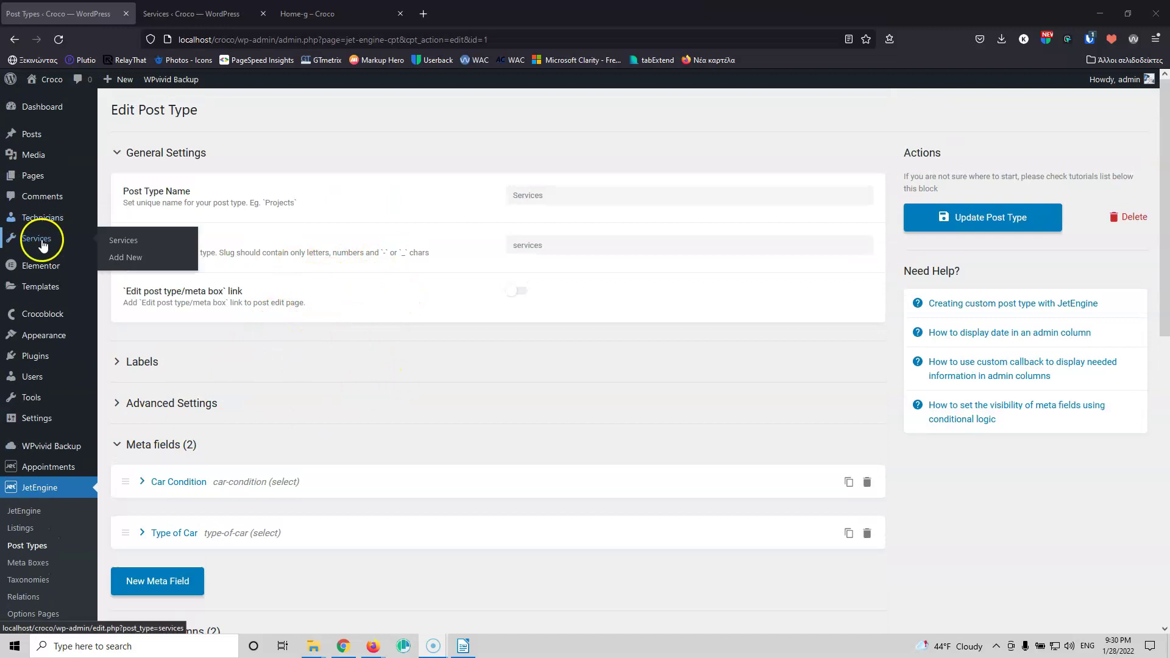
{"action": "left_click", "coordinate": [140, 247]}
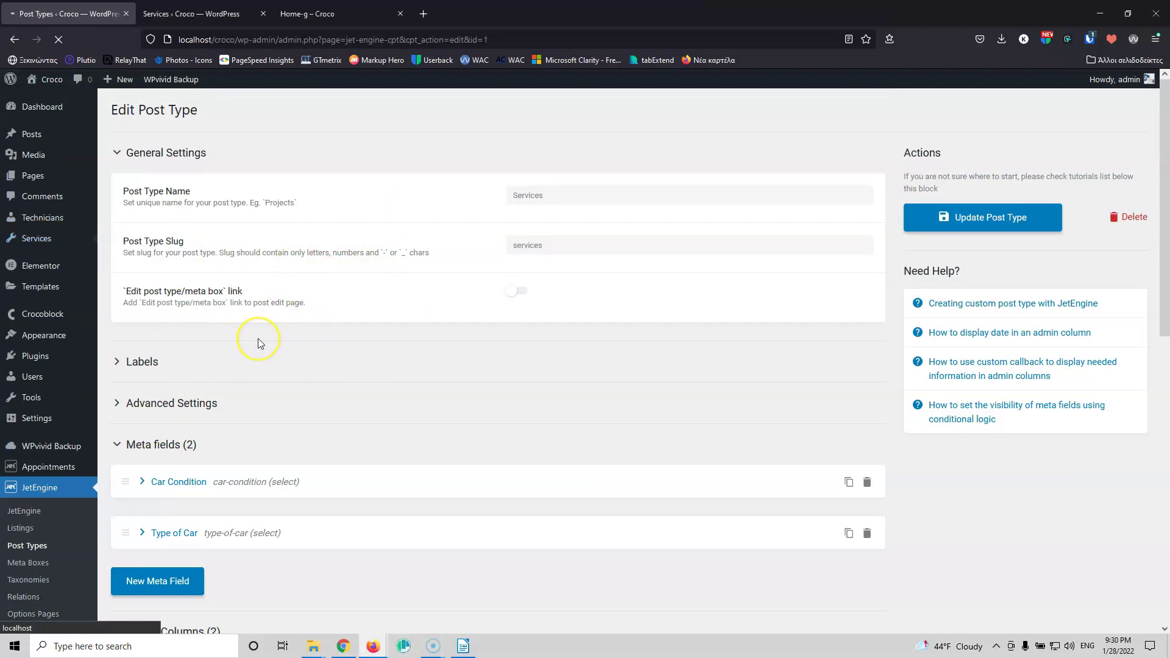